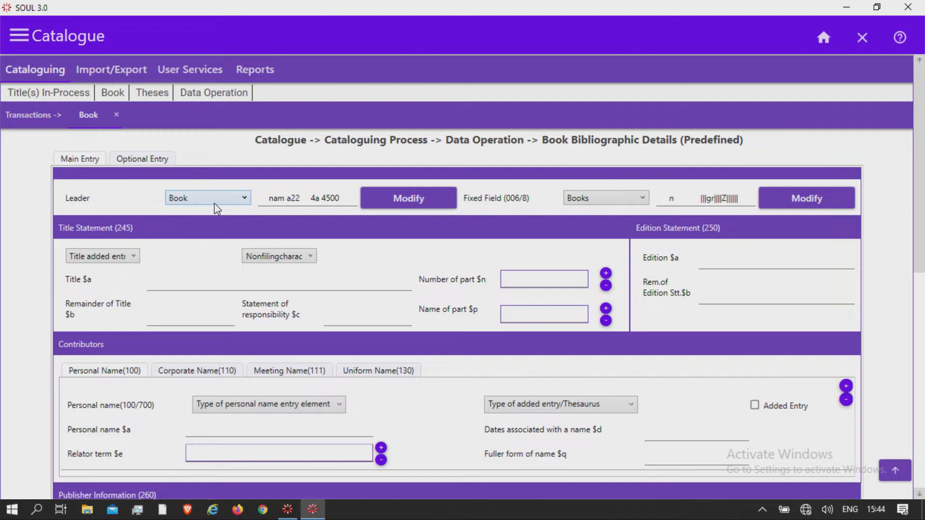
Choose Book as the Leader template and Books as the Fixed Field (006/8) template for the record
{"action": "left_click", "coordinate": [214, 202]}
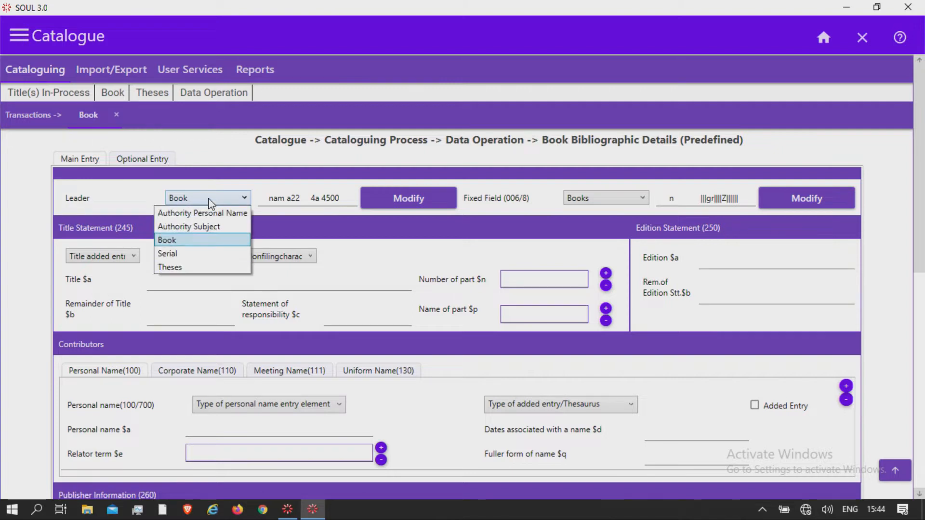
{"action": "left_click", "coordinate": [207, 240]}
{"action": "left_click", "coordinate": [608, 203]}
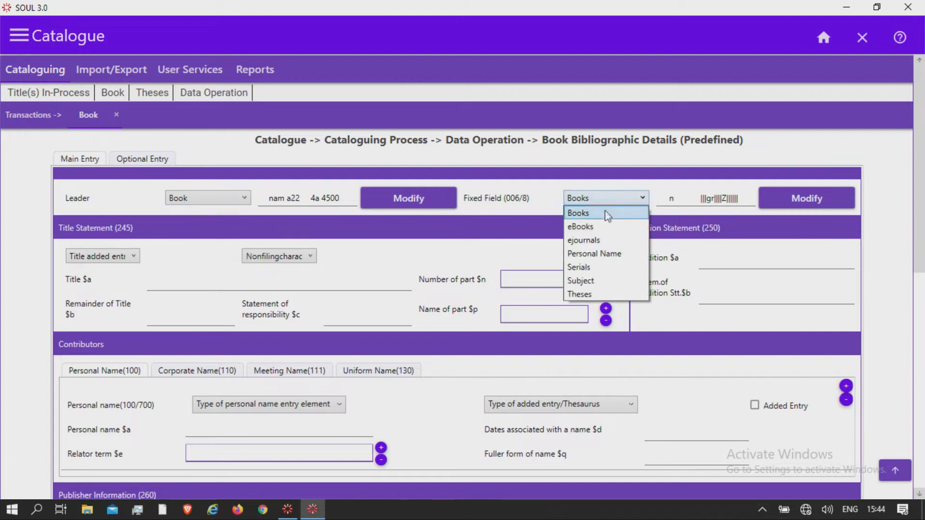
{"action": "left_click", "coordinate": [598, 216]}
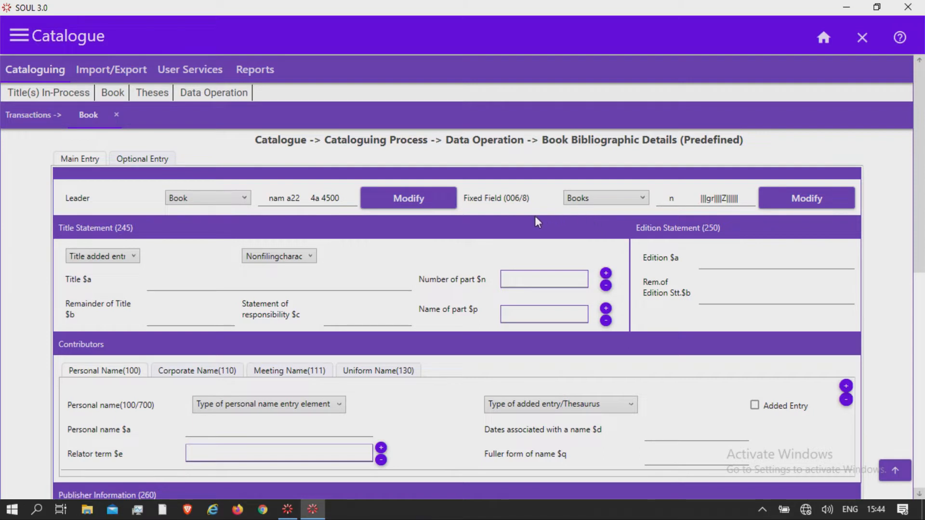
{"action": "left_click", "coordinate": [223, 199]}
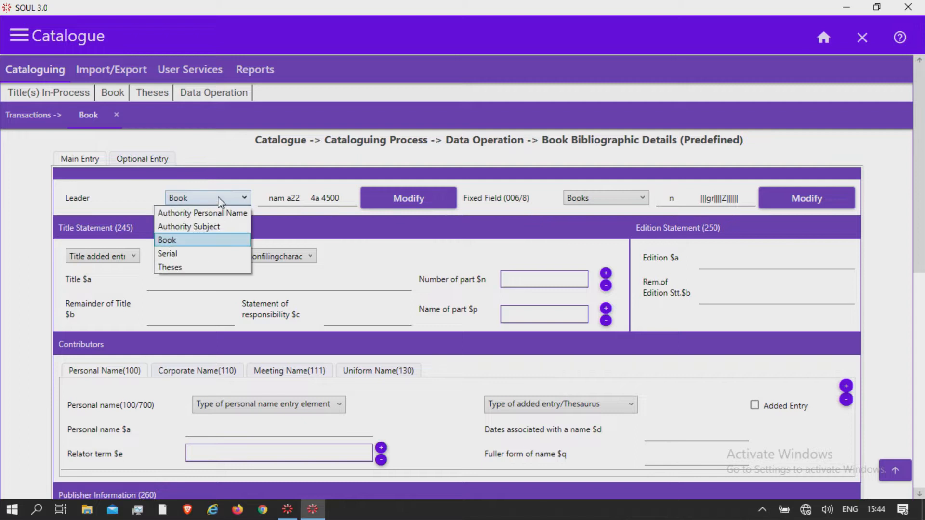
{"action": "left_click", "coordinate": [204, 240]}
{"action": "left_click", "coordinate": [578, 201]}
{"action": "left_click", "coordinate": [581, 213]}
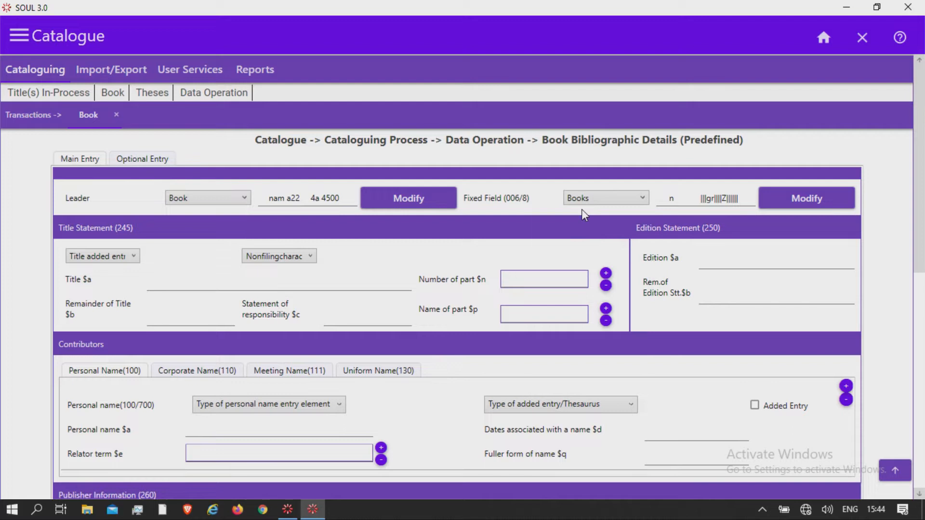
Set the Record Status to new in the Book leader's template details and save the template
{"action": "left_click", "coordinate": [426, 201]}
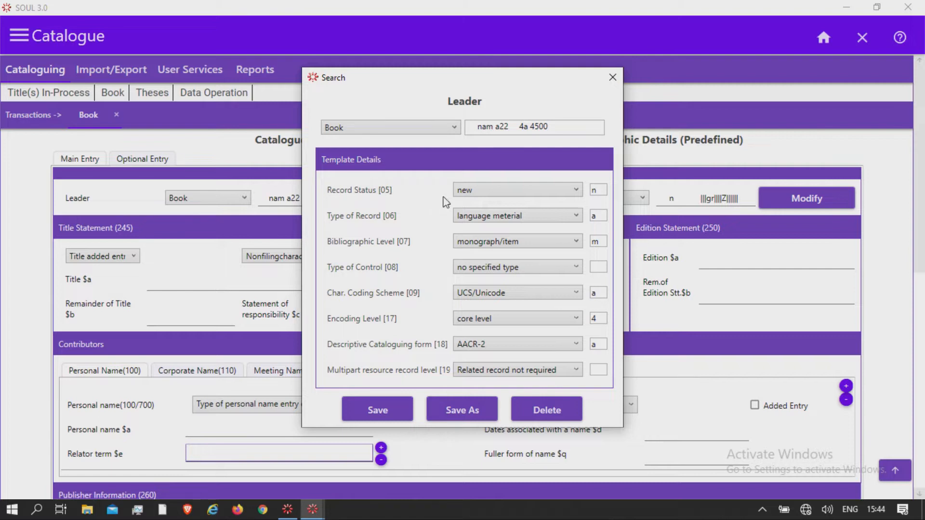
{"action": "left_click", "coordinate": [574, 198]}
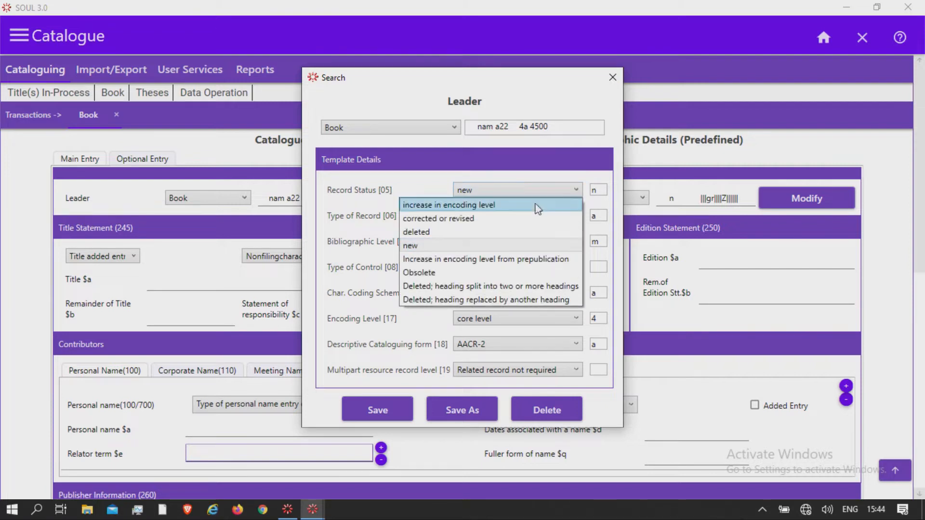
{"action": "left_click", "coordinate": [518, 243]}
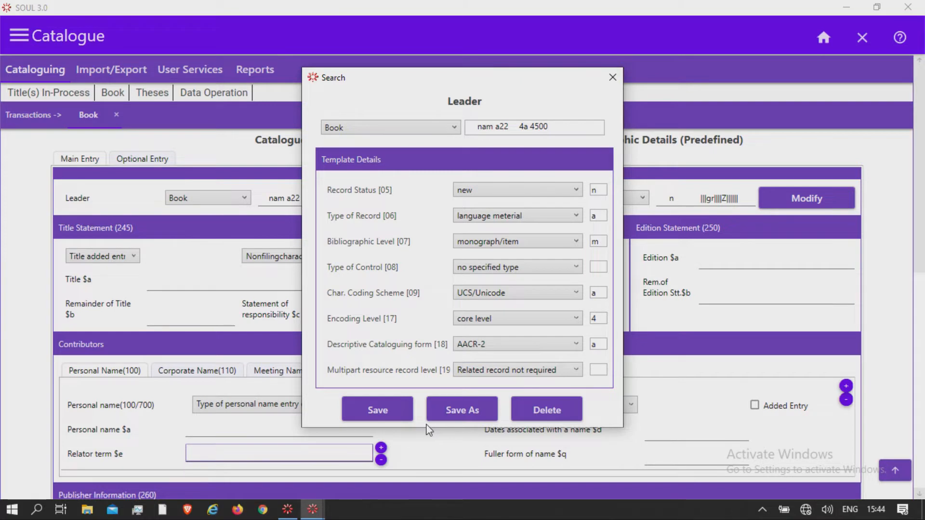
{"action": "left_click", "coordinate": [397, 412]}
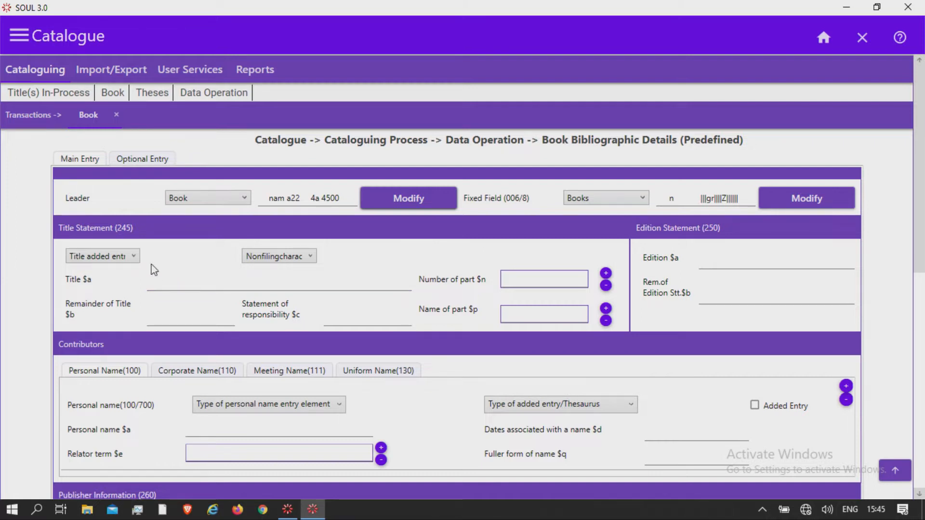
Choose Title added entry and the Nonfilingcharacters option for the Title Statement (245)
{"action": "left_click", "coordinate": [134, 257]}
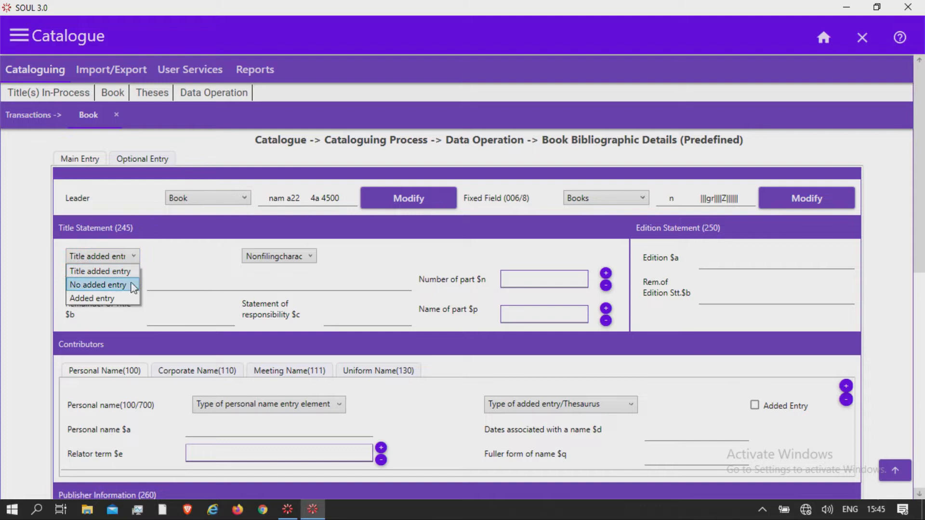
{"action": "left_click", "coordinate": [131, 272]}
{"action": "left_click", "coordinate": [310, 257]}
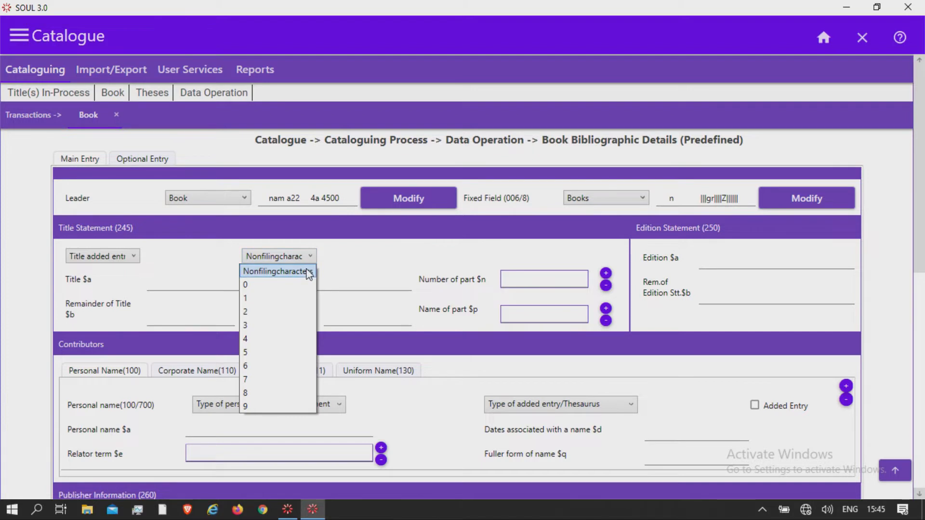
{"action": "left_click", "coordinate": [309, 272]}
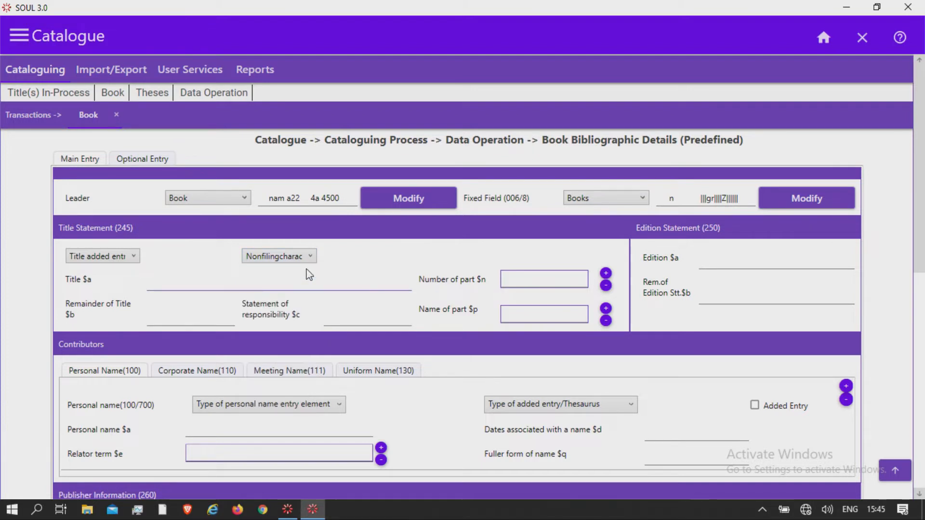
Enter "Title23" as both the title and the remainder of title, with "Author Name" as the statement of responsibility
{"action": "left_click", "coordinate": [278, 281]}
{"action": "type", "text": "Title23"}
{"action": "key", "text": "Tab"}
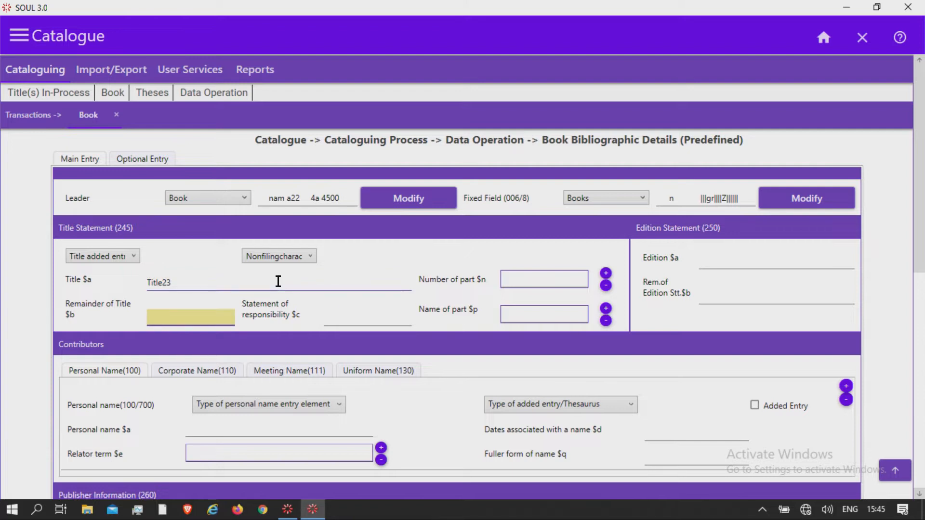
{"action": "type", "text": "Title23"}
{"action": "key", "text": "Tab"}
{"action": "type", "text": "A"}
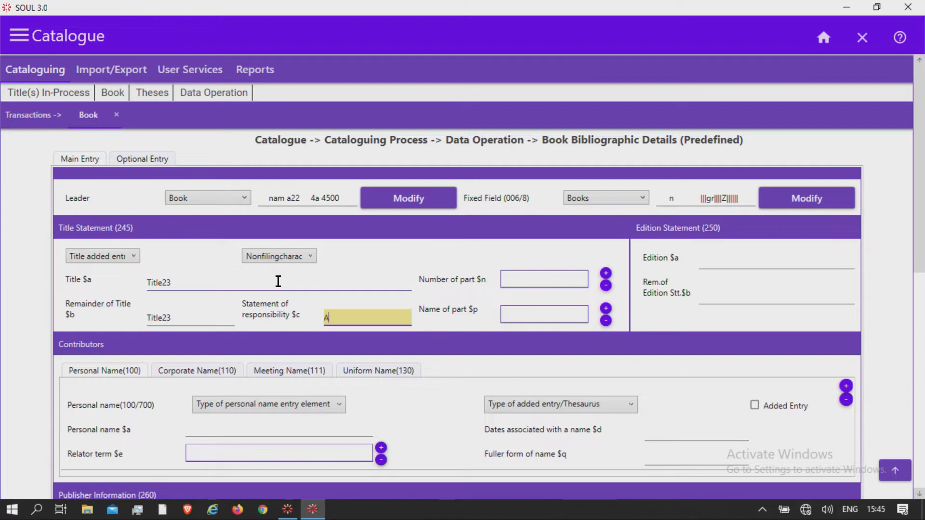
{"action": "type", "text": "uthor Name"}
{"action": "key", "text": "Tab"}
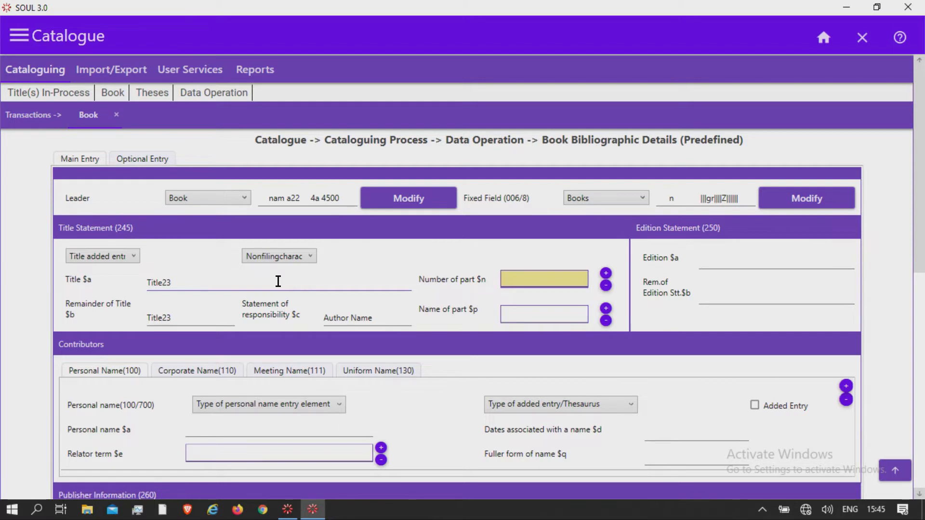
Leave the part number and part name empty and enter "2nd" as the edition in the Edition Statement (250)
{"action": "key", "text": "Tab"}
{"action": "key", "text": "Tab"}
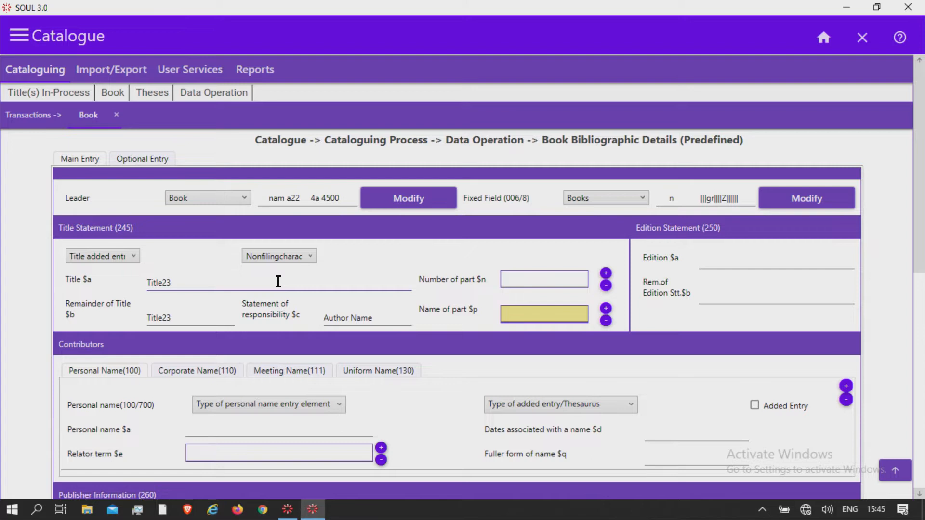
{"action": "key", "text": "Tab"}
{"action": "key", "text": "Tab"}
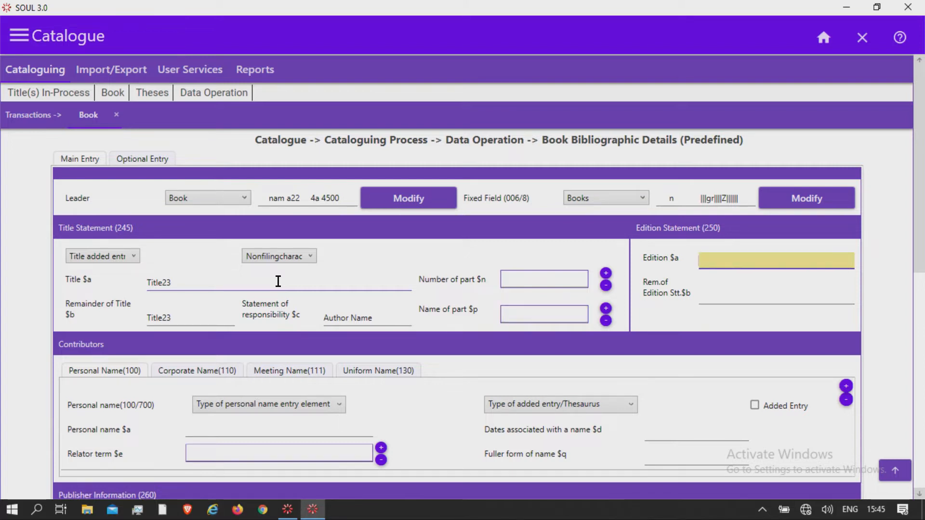
{"action": "type", "text": "2nd"}
{"action": "key", "text": "Tab"}
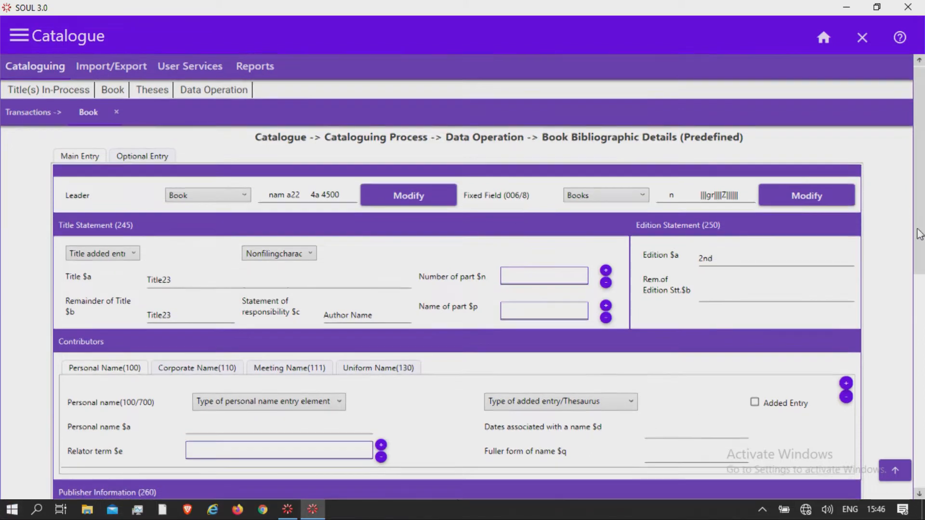
{"action": "scroll", "coordinate": [916, 216], "scroll_direction": "down", "scroll_amount": 2}
{"action": "left_click", "coordinate": [758, 331]}
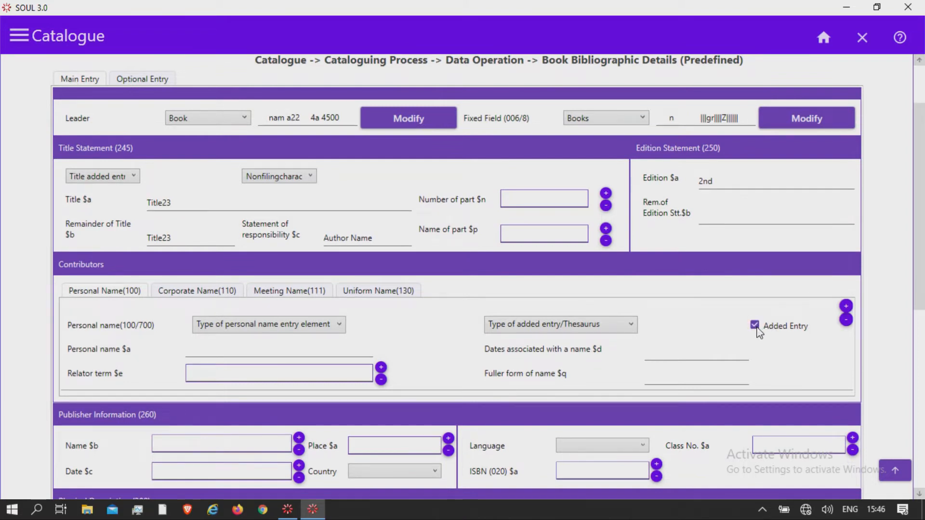
{"action": "left_click", "coordinate": [756, 328]}
{"action": "left_click", "coordinate": [290, 346]}
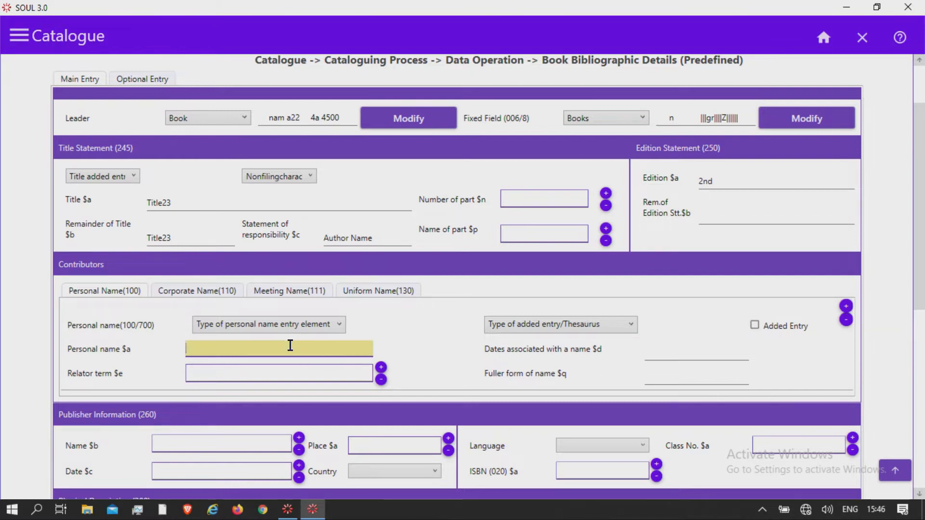
{"action": "type", "text": "Surn"}
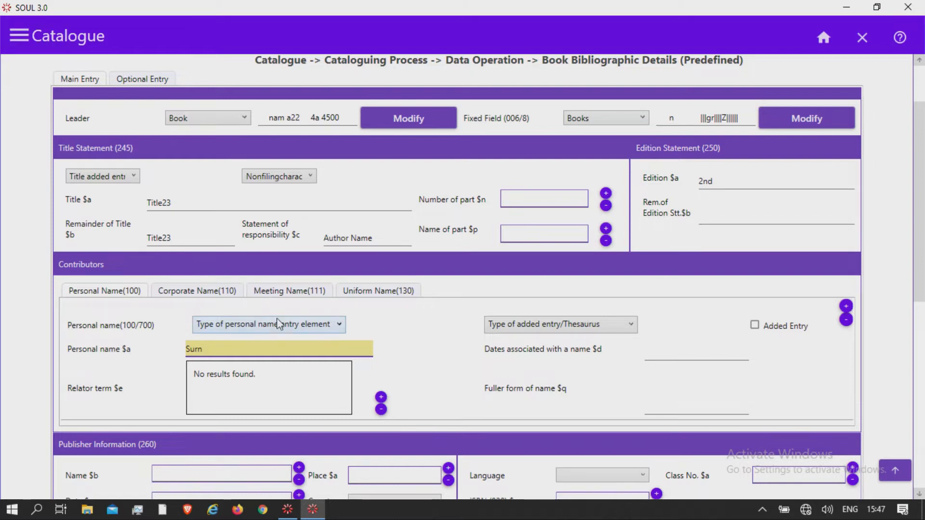
{"action": "key", "text": "BackSpace"}
{"action": "key", "text": "BackSpace"}
{"action": "key", "text": "BackSpace"}
{"action": "key", "text": "BackSpace"}
{"action": "left_click", "coordinate": [280, 323]}
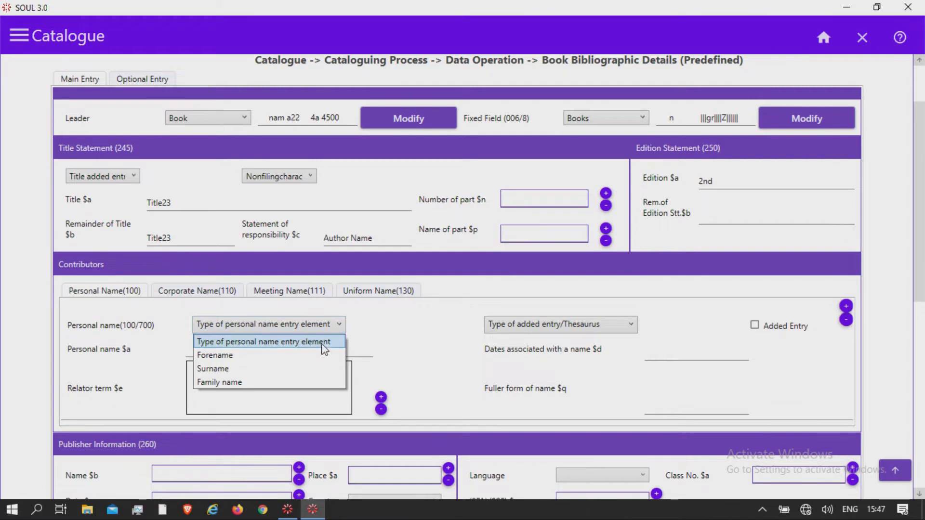
{"action": "left_click", "coordinate": [570, 331]}
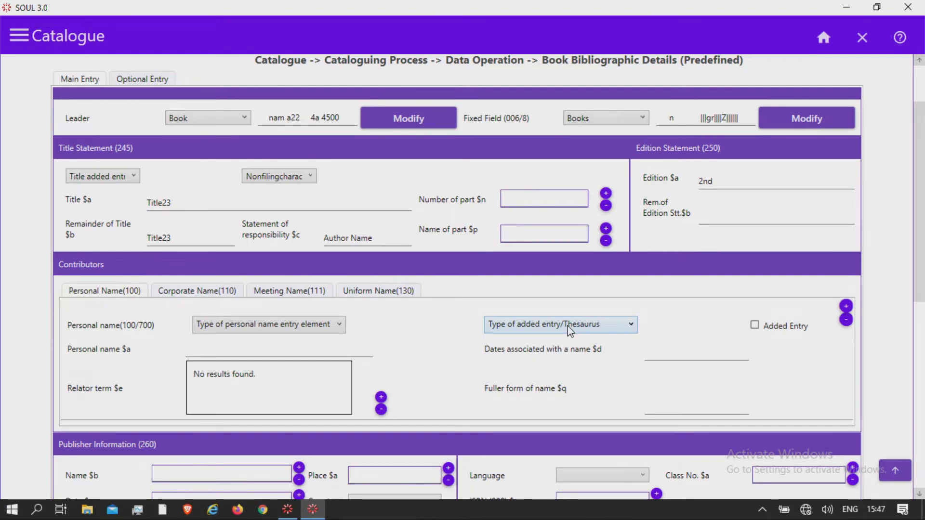
{"action": "left_click", "coordinate": [567, 326]}
{"action": "left_click", "coordinate": [567, 325]}
Enter "Surnmae,AuthorName" as the contributor's personal name and "Author" as the relator term, leaving the associated dates empty
{"action": "left_click", "coordinate": [249, 348]}
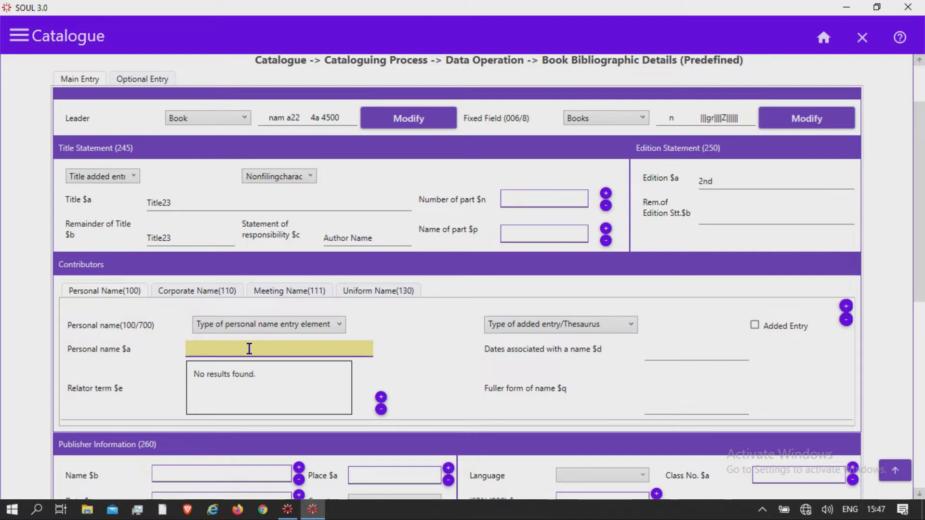
{"action": "type", "text": "S"}
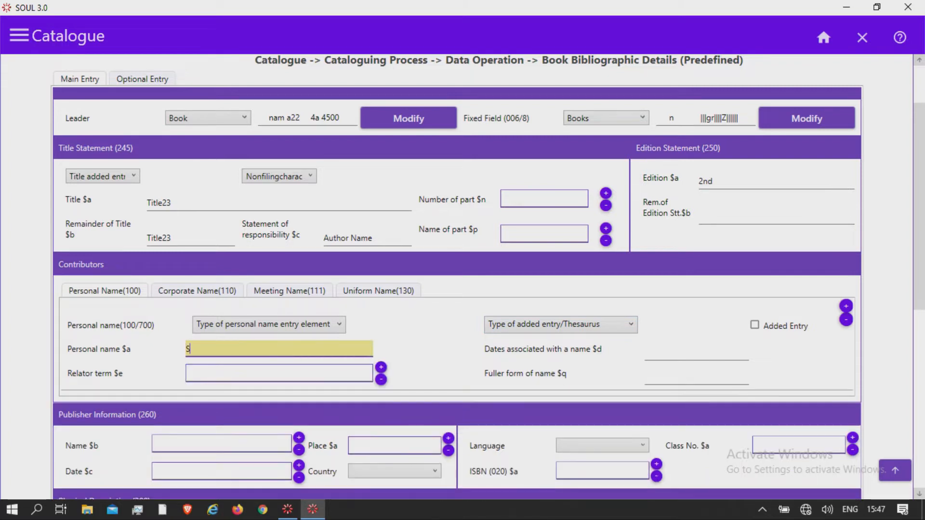
{"action": "type", "text": "urnmae"}
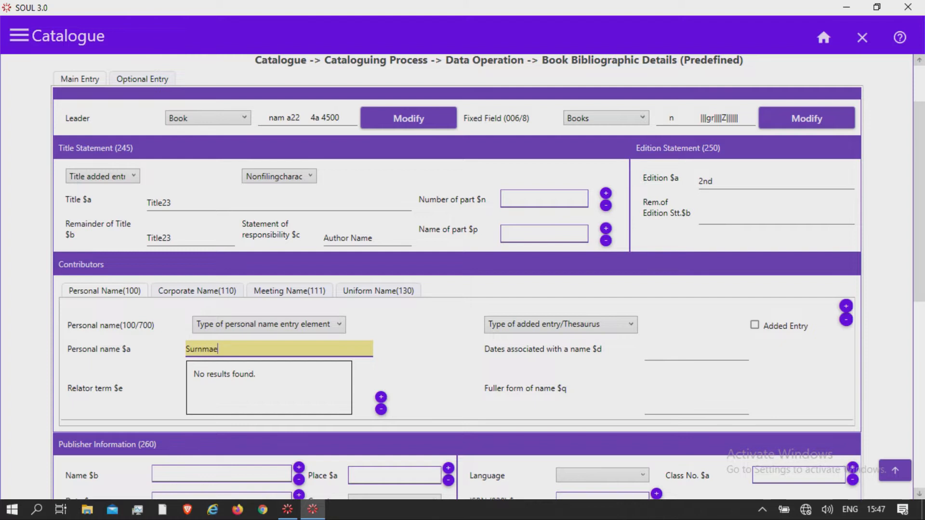
{"action": "type", "text": ",AuthorName"}
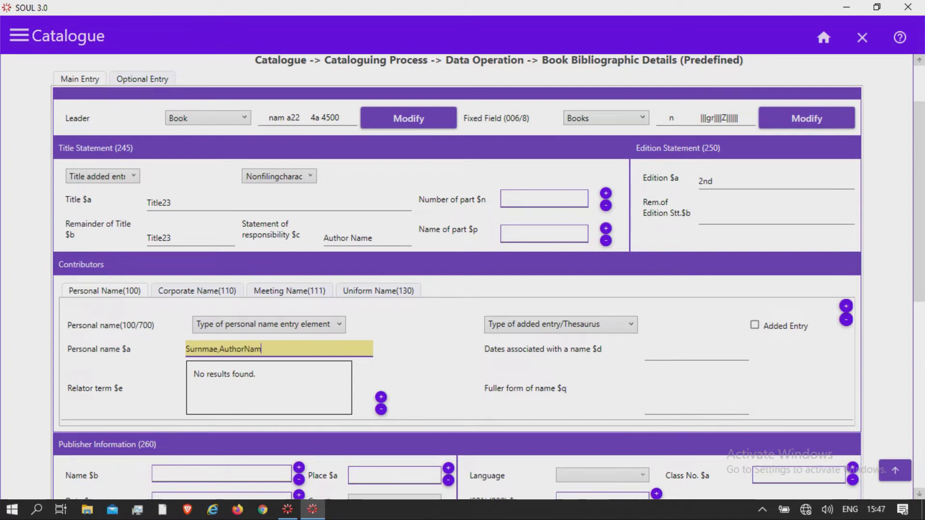
{"action": "key", "text": "Tab"}
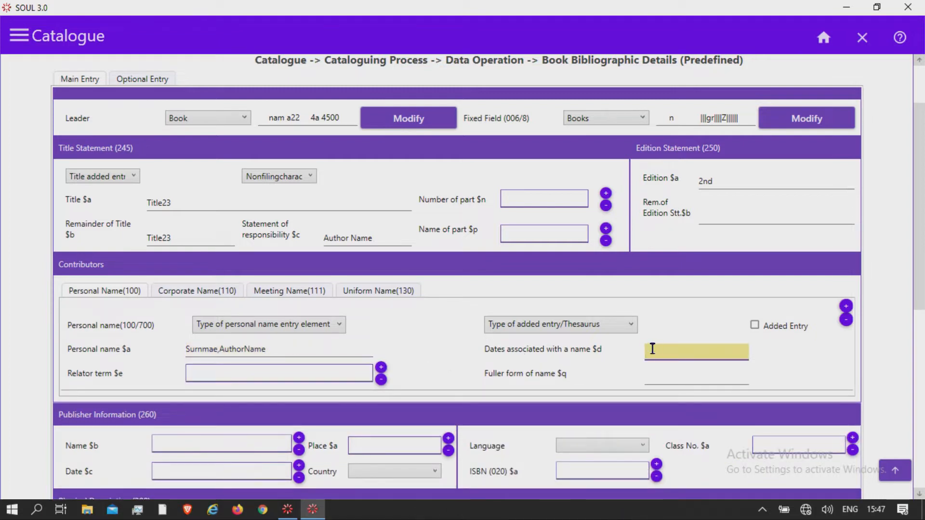
{"action": "key", "text": "Tab"}
{"action": "type", "text": "Author"}
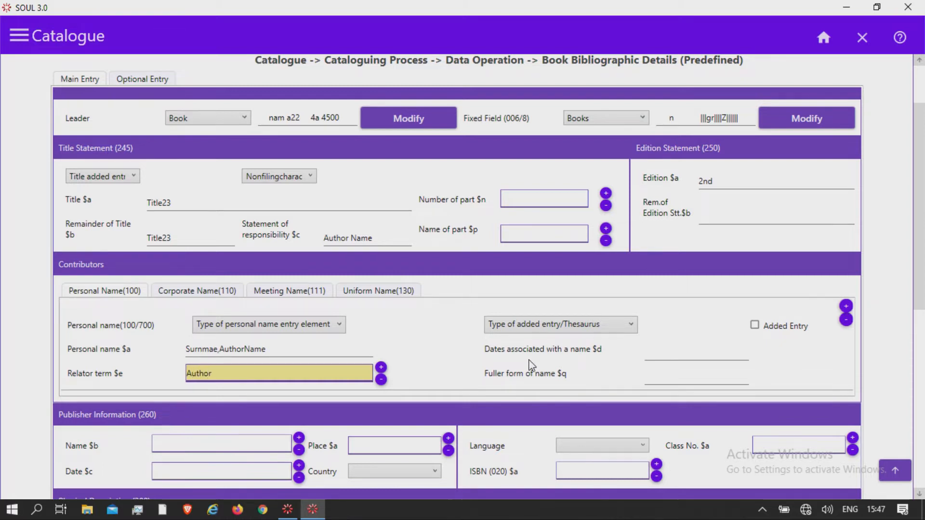
{"action": "key", "text": "Tab"}
{"action": "key", "text": "Tab"}
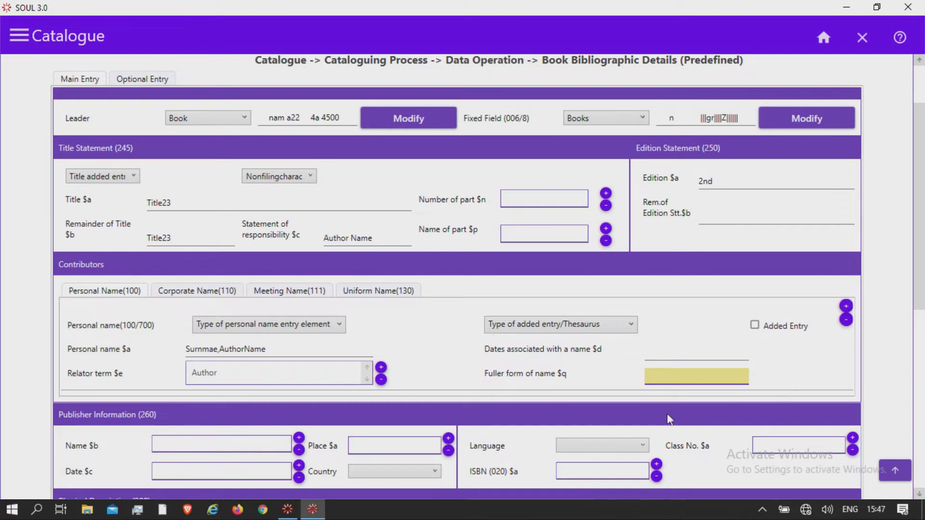
{"action": "scroll", "coordinate": [907, 270], "scroll_direction": "down", "scroll_amount": 2}
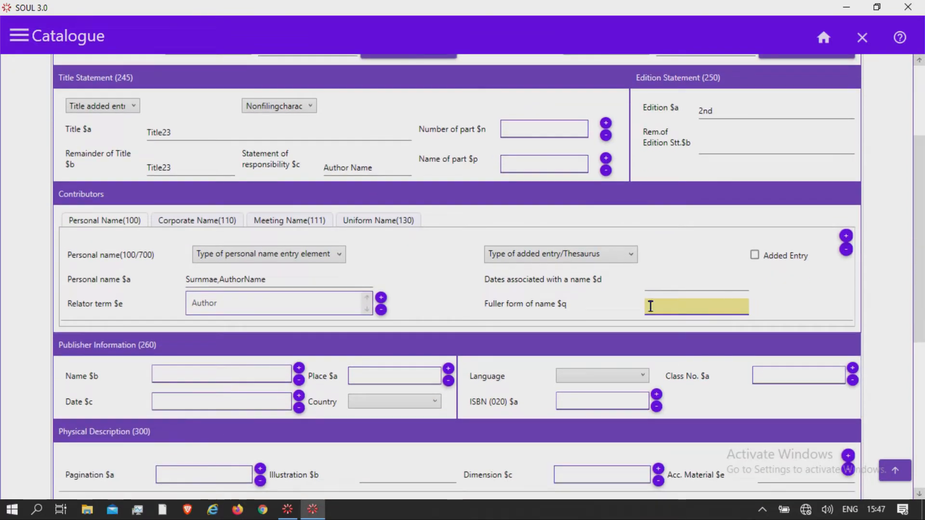
{"action": "left_click", "coordinate": [660, 284]}
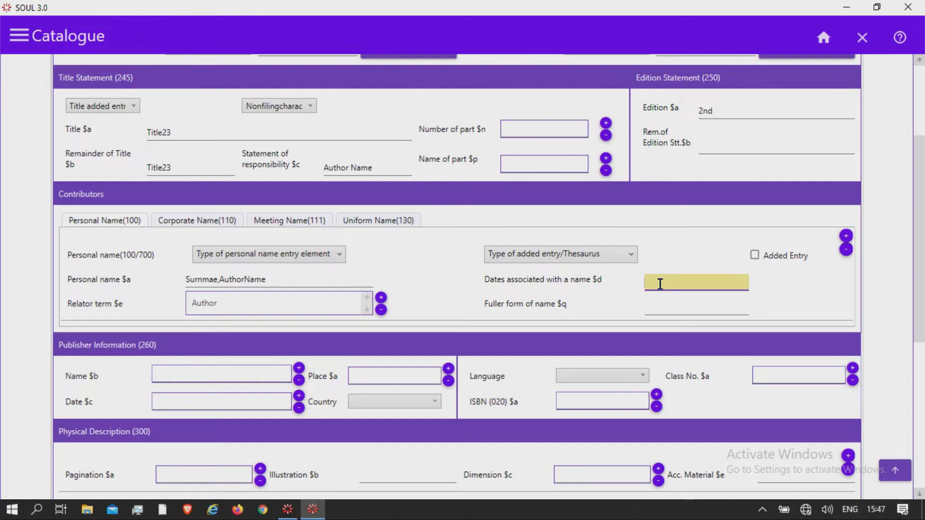
{"action": "left_click", "coordinate": [670, 306]}
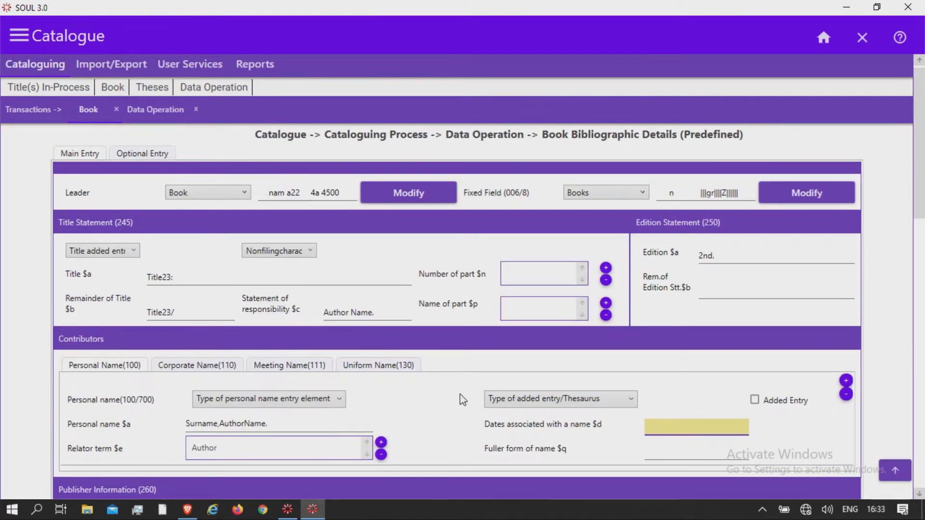
Mark the first personal name contributor as an Added Entry and add a second personal name entry
{"action": "left_click", "coordinate": [755, 403]}
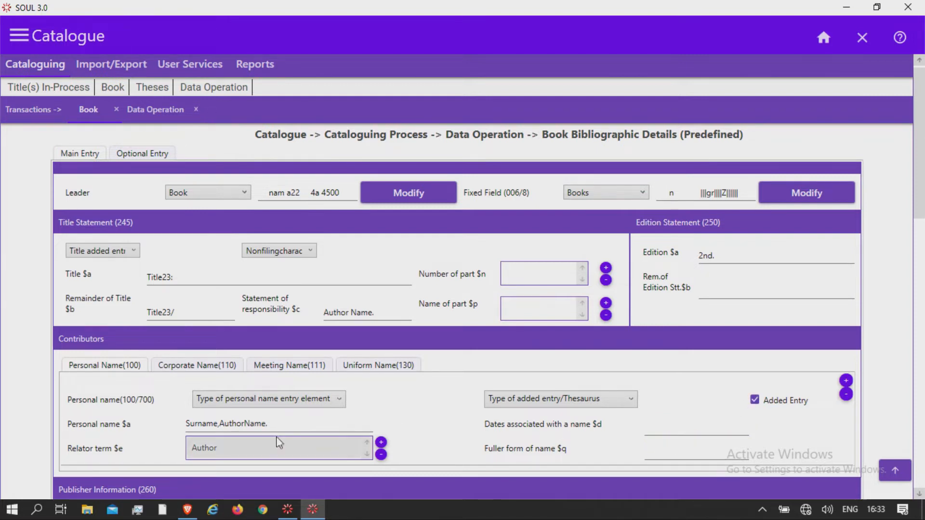
{"action": "left_click", "coordinate": [284, 424]}
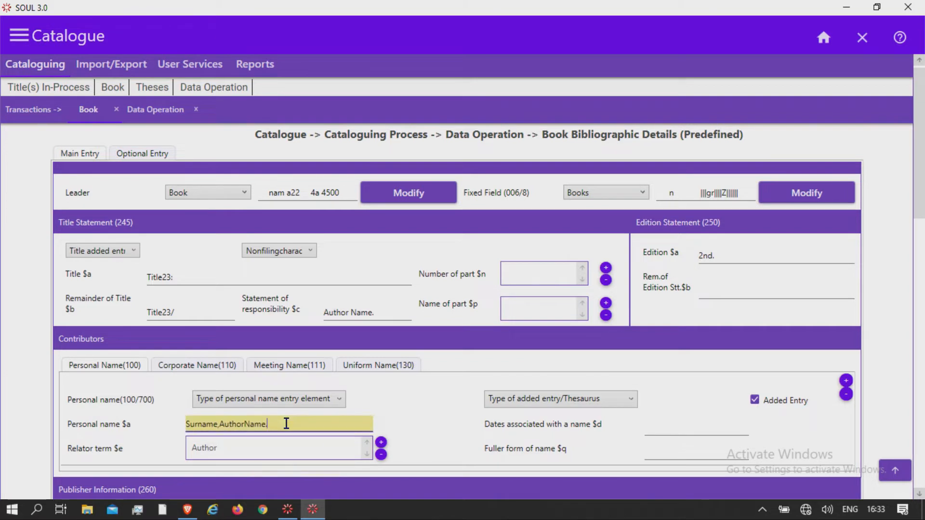
{"action": "left_click", "coordinate": [846, 381]}
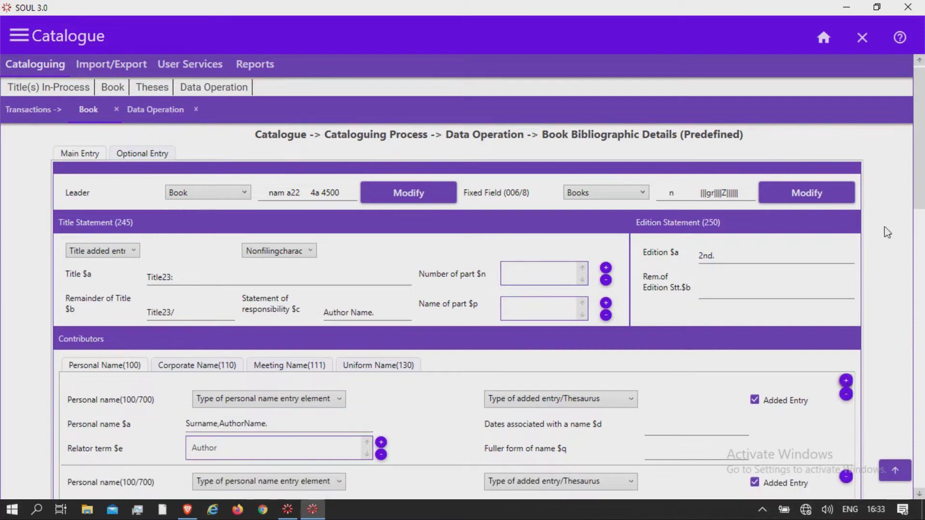
Enter "Surname2,Author2" as the second contributor's personal name and "Author" as the relator term, leaving the associated dates and fuller form of name empty
{"action": "left_click_drag", "start_coordinate": [919, 203], "coordinate": [919, 227]}
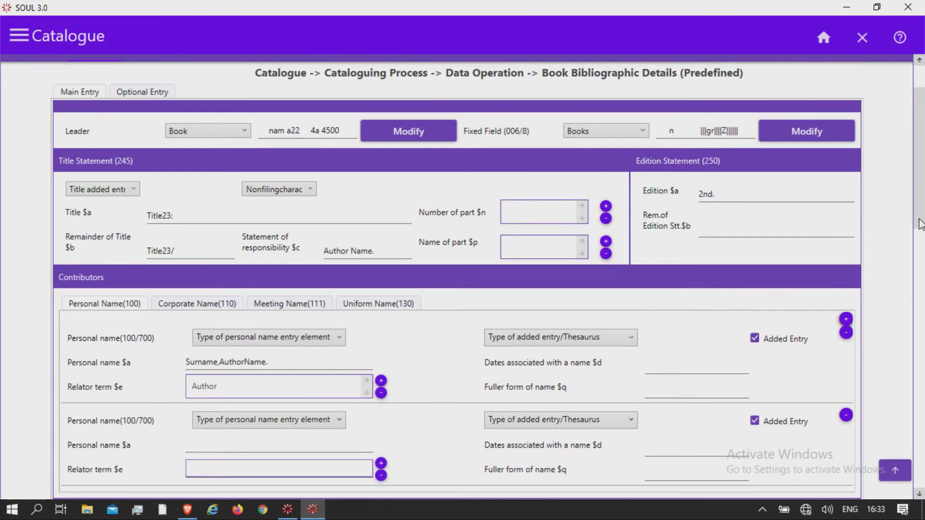
{"action": "left_click", "coordinate": [216, 443]}
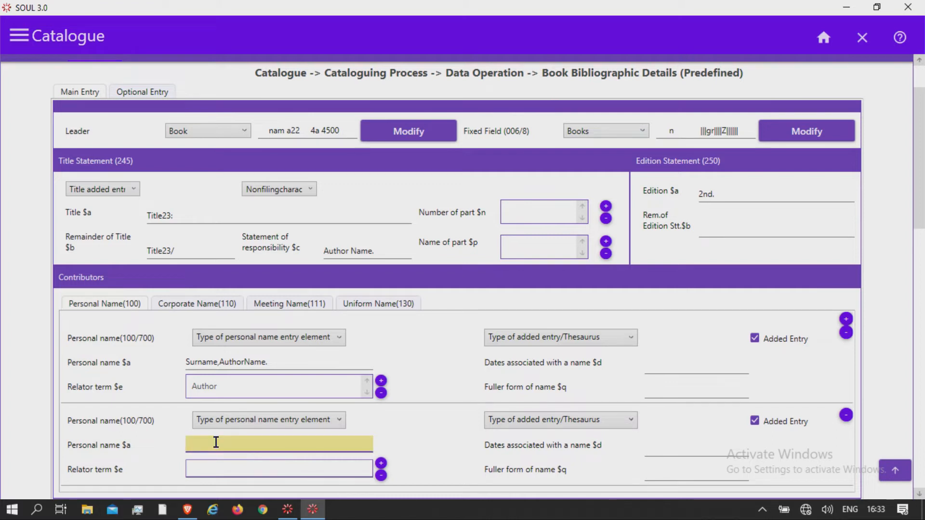
{"action": "type", "text": "Surname"}
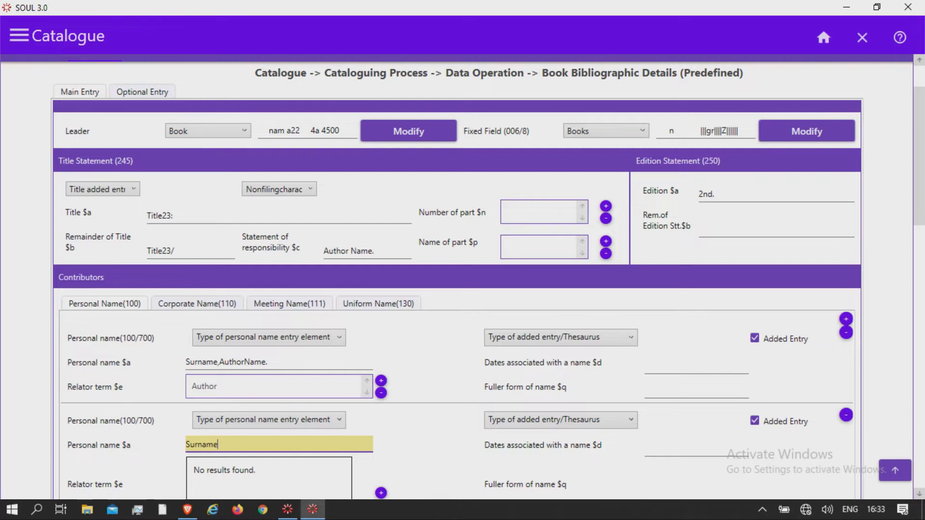
{"action": "type", "text": "2,Author2"}
{"action": "key", "text": "Tab"}
{"action": "key", "text": "Tab"}
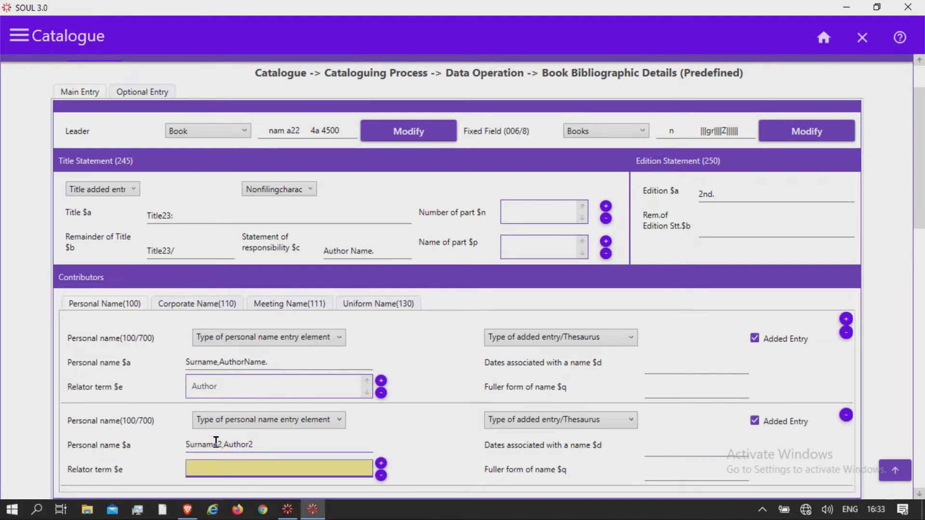
{"action": "type", "text": "Author"}
{"action": "left_click", "coordinate": [666, 451]}
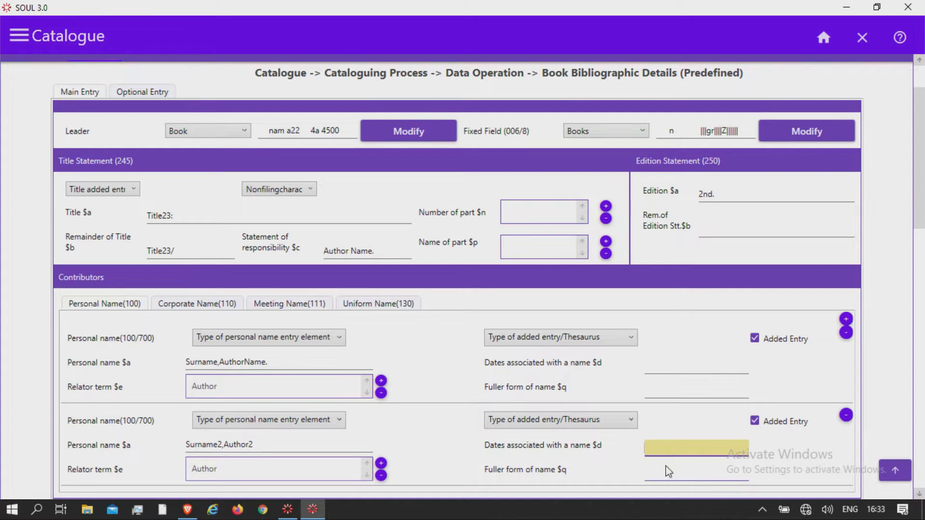
{"action": "left_click", "coordinate": [667, 470]}
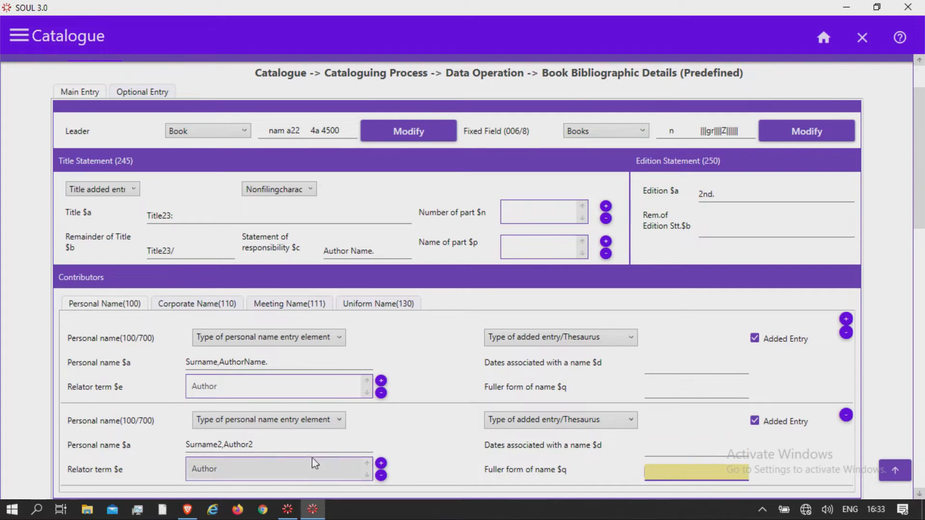
{"action": "left_click", "coordinate": [295, 443]}
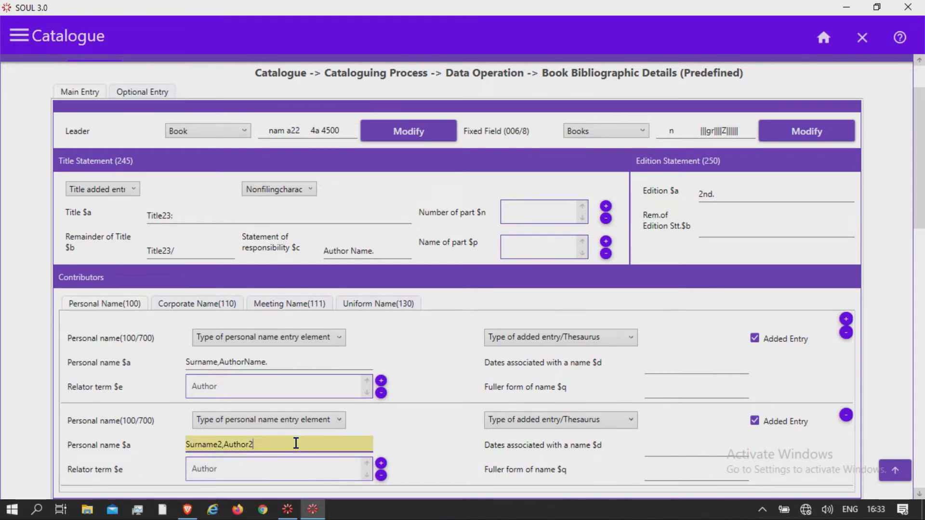
Add a third personal name entry with "Surnmae3,Author3" as the personal name and "Aut" as the start of its relator term
{"action": "left_click", "coordinate": [845, 320]}
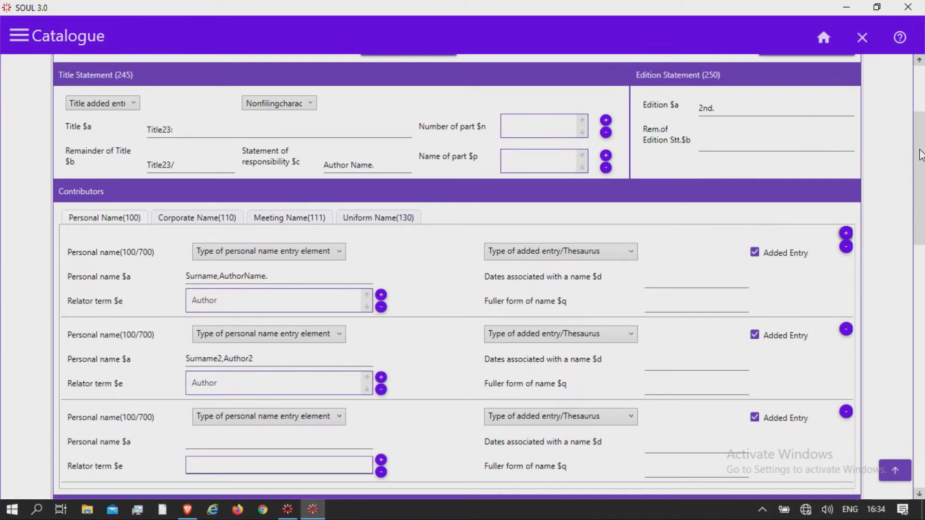
{"action": "left_click", "coordinate": [258, 440]}
{"action": "type", "text": "Sur"}
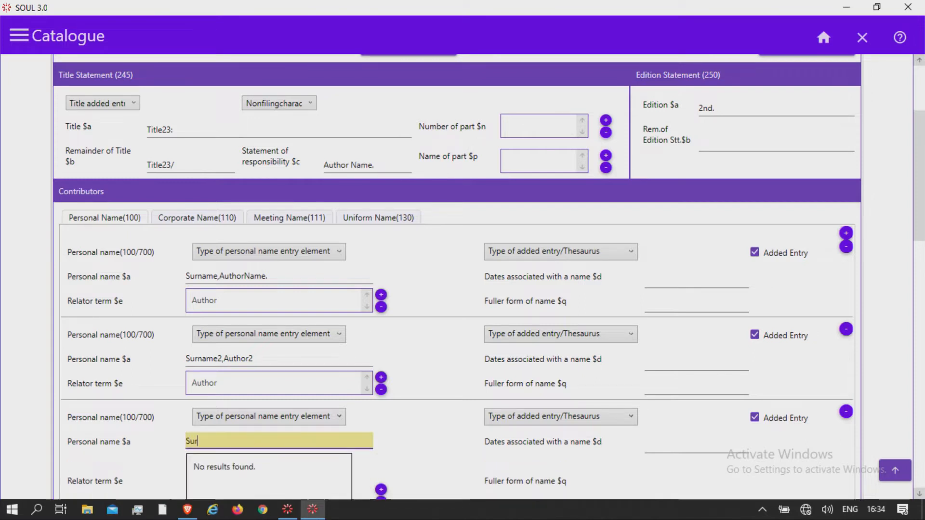
{"action": "type", "text": "nmae3"}
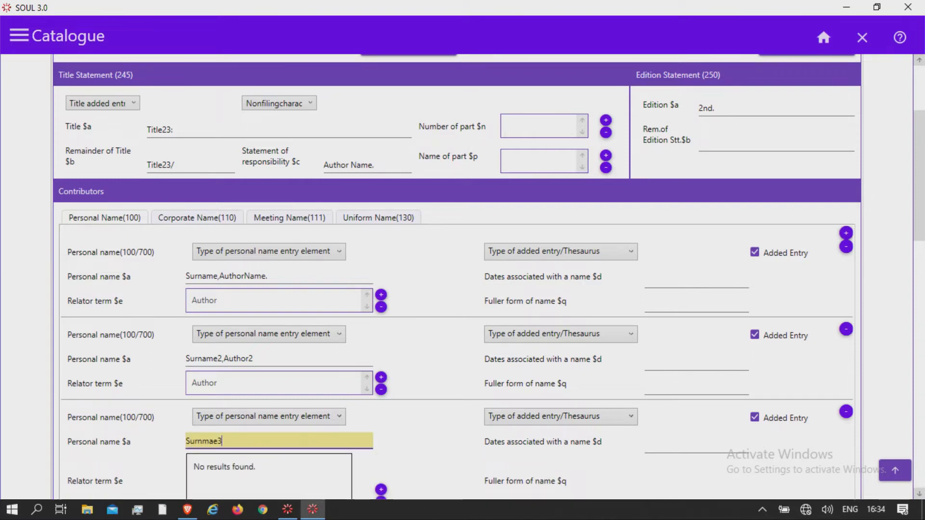
{"action": "type", "text": ",Author3"}
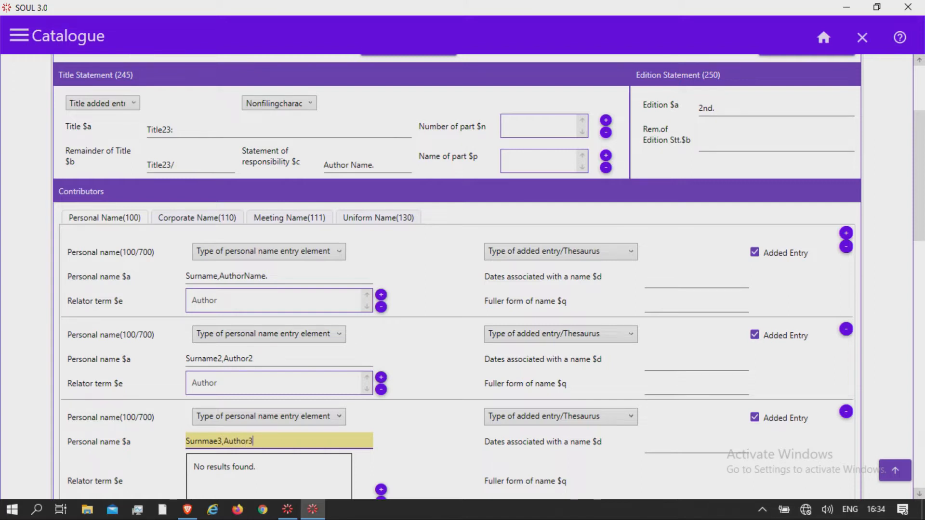
{"action": "key", "text": "Tab"}
{"action": "key", "text": "Tab"}
{"action": "type", "text": "Aut"}
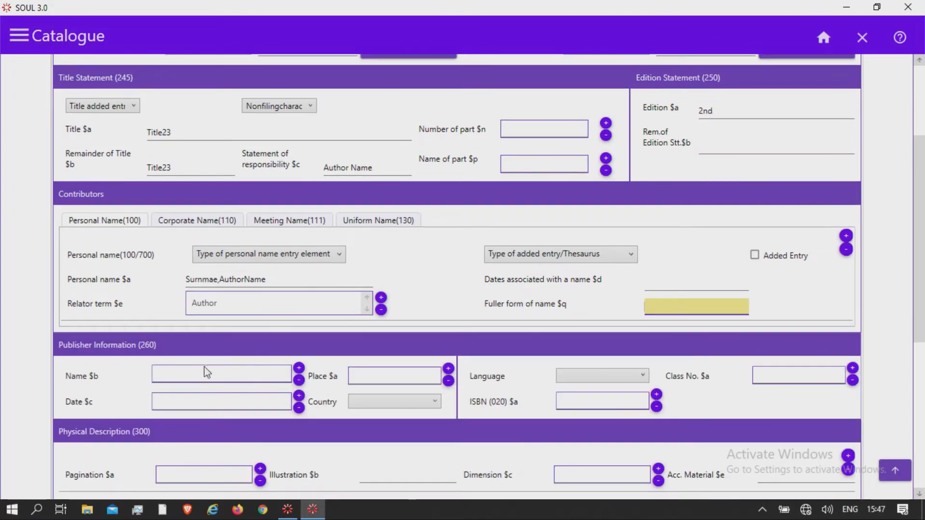
Examine the Corporate Name (110) contributor fields, including the name entry types, added entry/thesaurus options, meeting location, subordinate unit, meeting date and miscellaneous information
{"action": "left_click", "coordinate": [203, 371]}
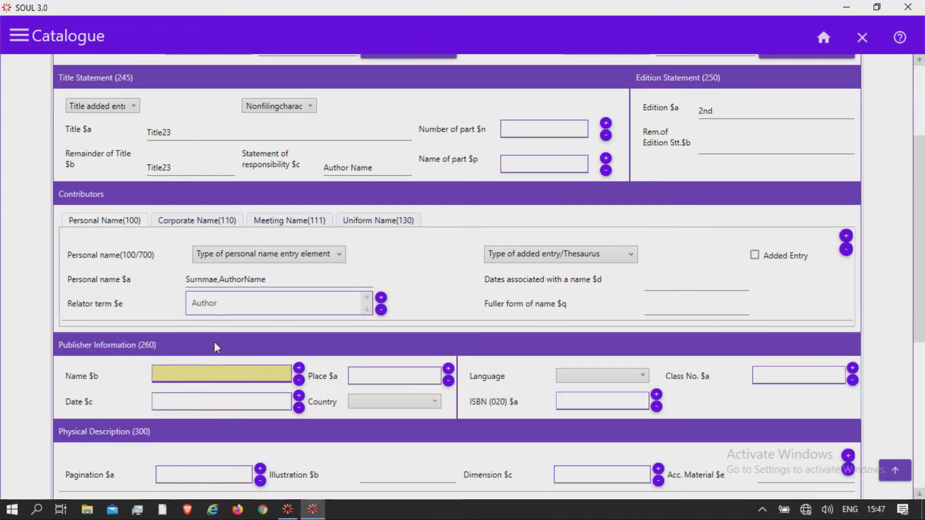
{"action": "left_click", "coordinate": [208, 223]}
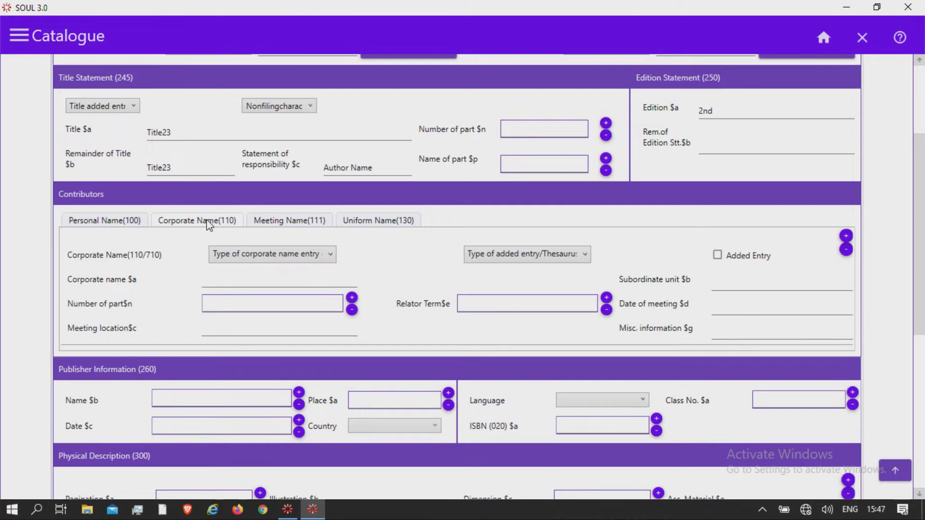
{"action": "left_click", "coordinate": [331, 255]}
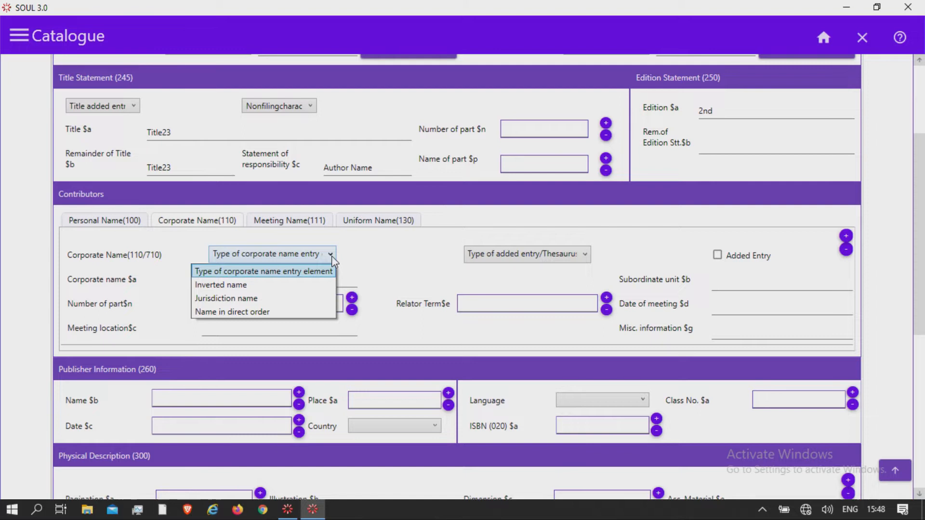
{"action": "left_click", "coordinate": [332, 256]}
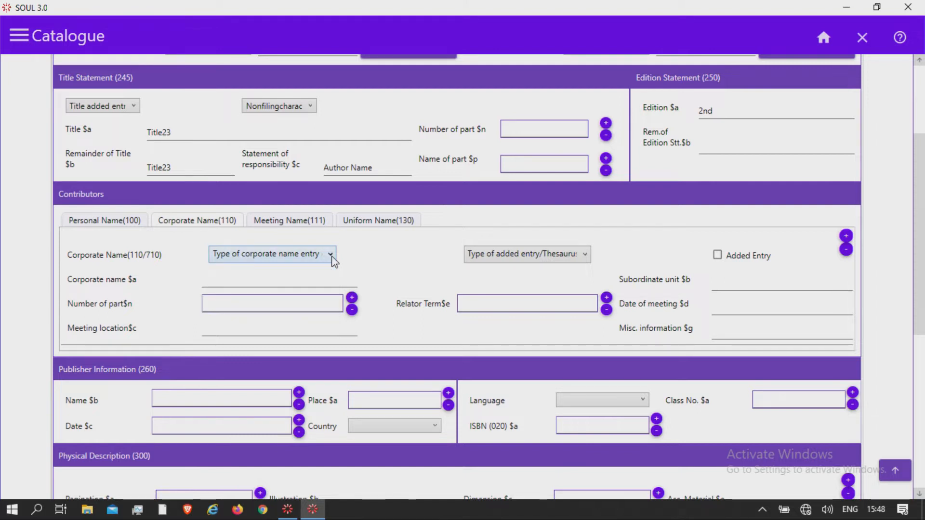
{"action": "left_click", "coordinate": [586, 259]}
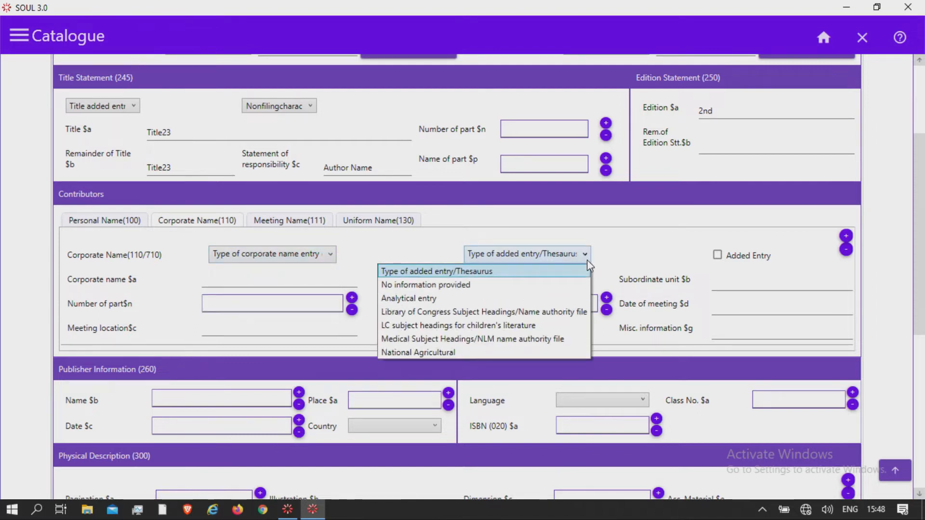
{"action": "left_click", "coordinate": [588, 261]}
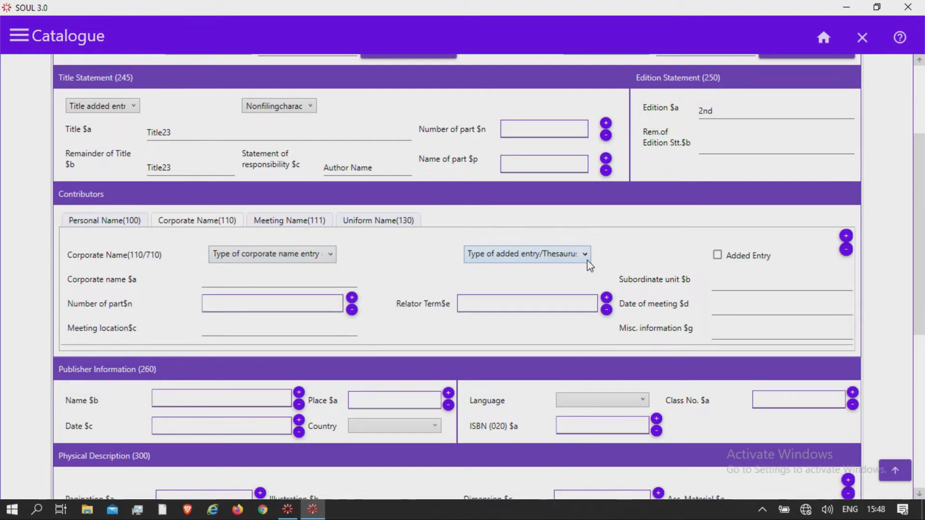
{"action": "left_click", "coordinate": [279, 278]}
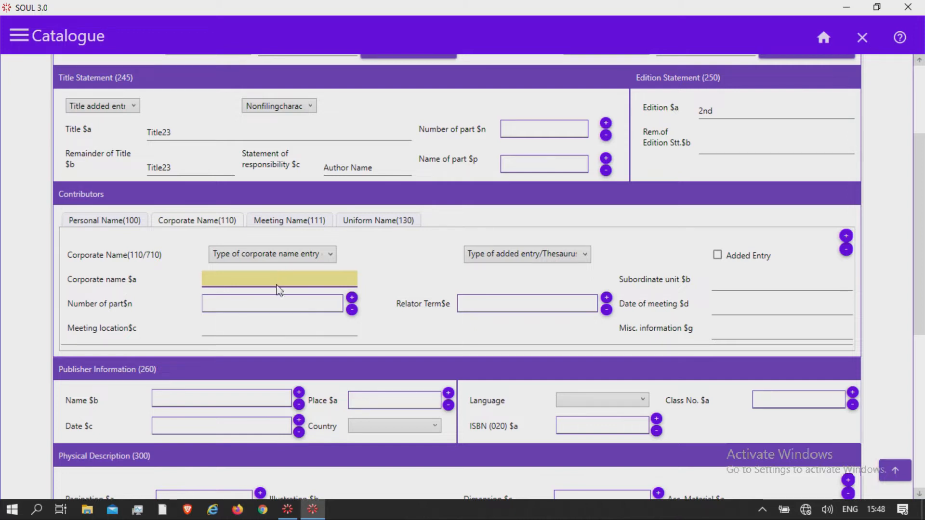
{"action": "left_click", "coordinate": [282, 327]}
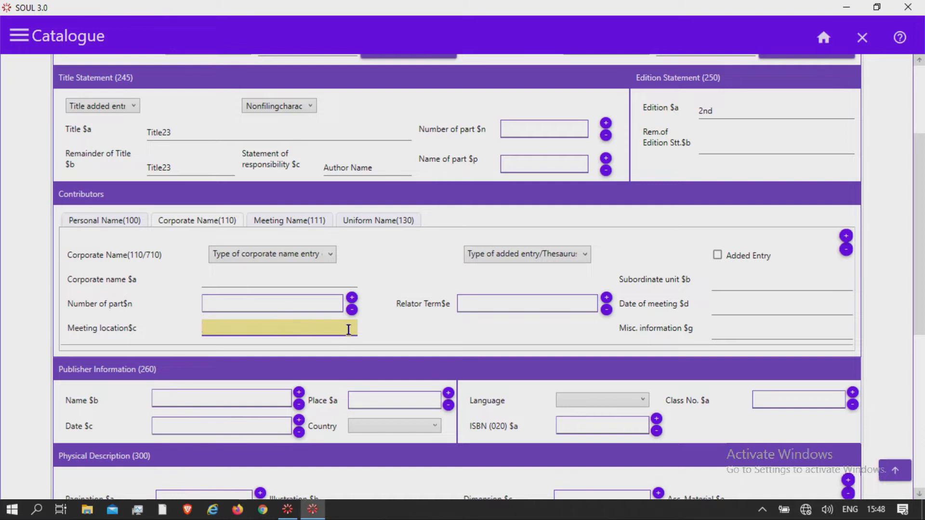
{"action": "left_click", "coordinate": [714, 283]}
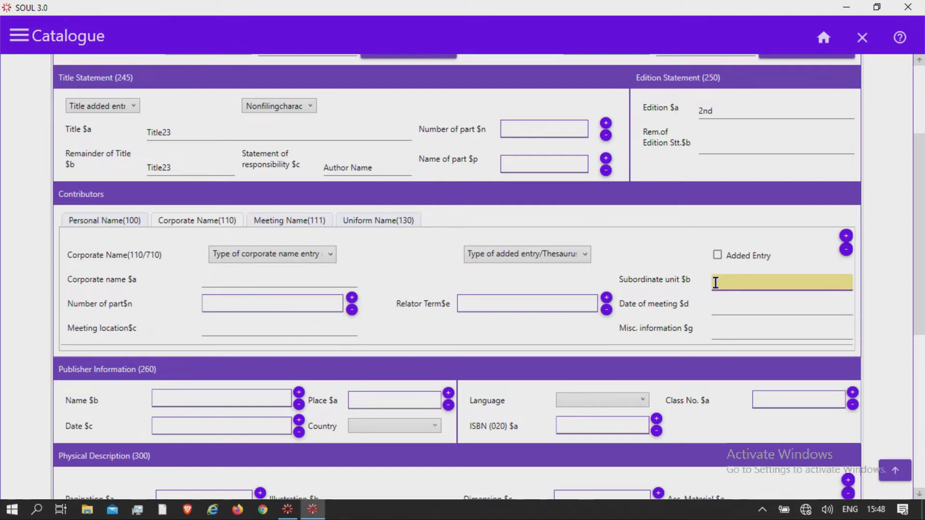
{"action": "left_click", "coordinate": [741, 308]}
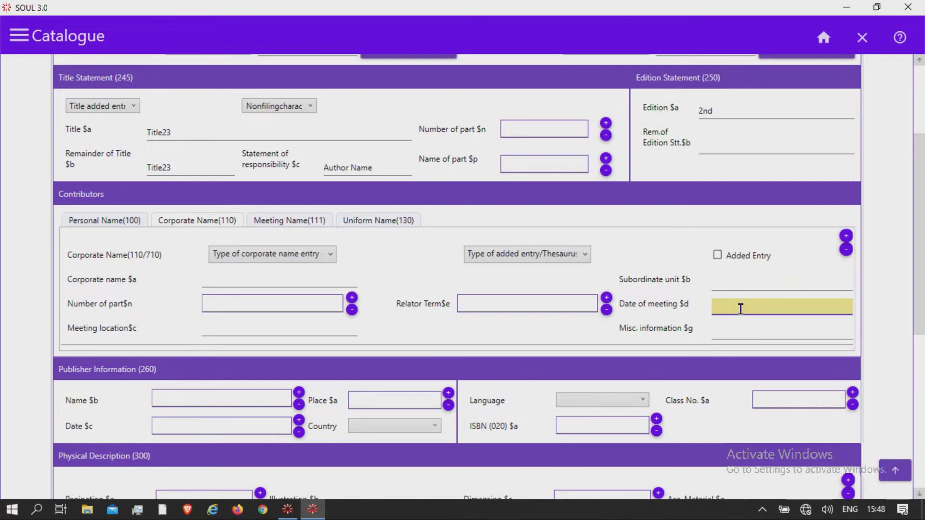
{"action": "left_click", "coordinate": [731, 332]}
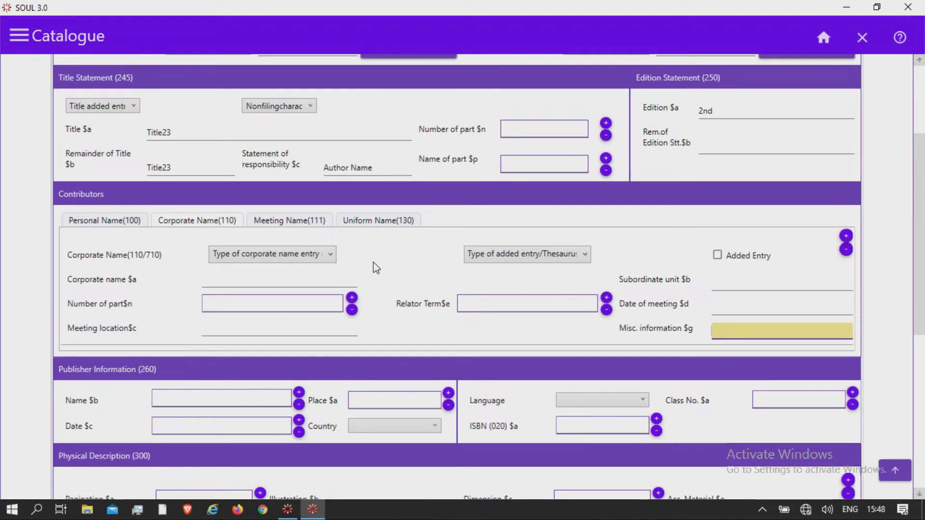
Examine the Meeting Name (111) and Uniform Name (130) contributor fields and the latter's option lists, and return to Personal Name (100)
{"action": "left_click", "coordinate": [314, 229]}
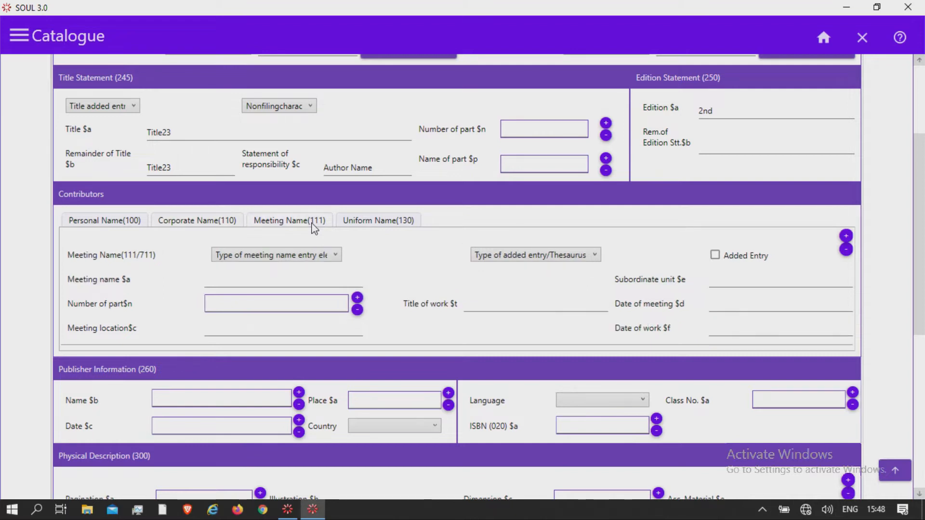
{"action": "left_click", "coordinate": [370, 222]}
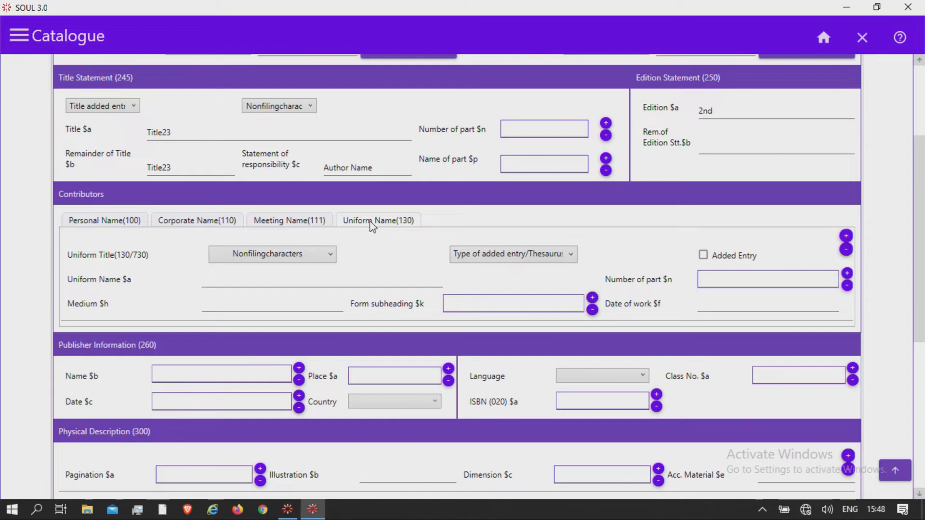
{"action": "left_click", "coordinate": [330, 255]}
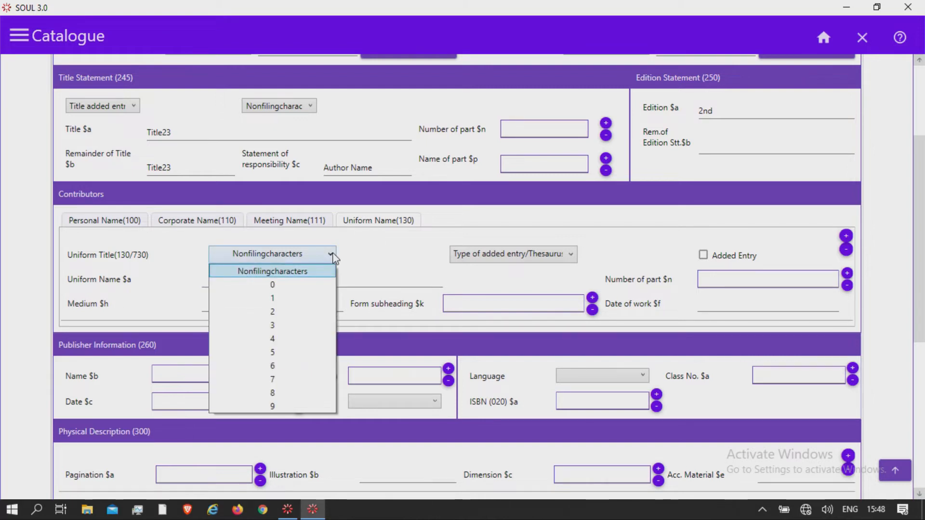
{"action": "left_click", "coordinate": [332, 255]}
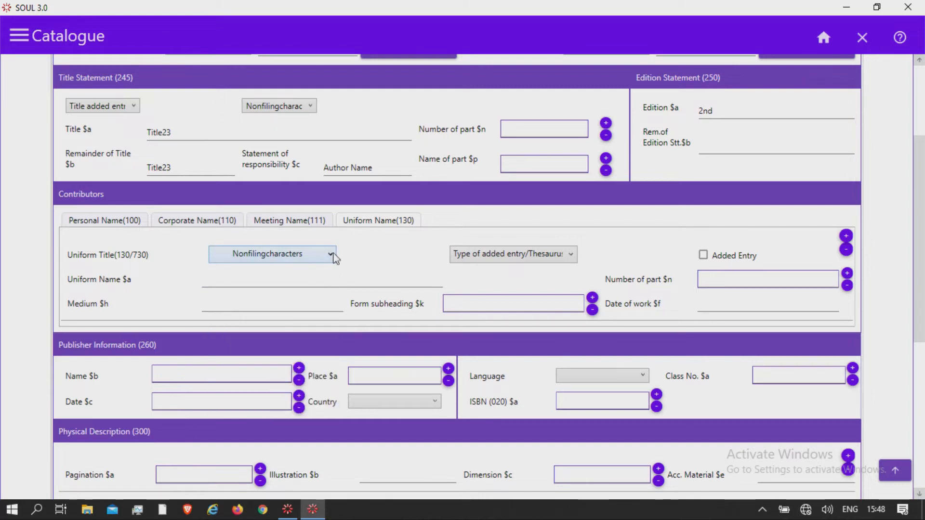
{"action": "left_click", "coordinate": [570, 254]}
{"action": "left_click", "coordinate": [571, 255]}
{"action": "left_click", "coordinate": [301, 282]}
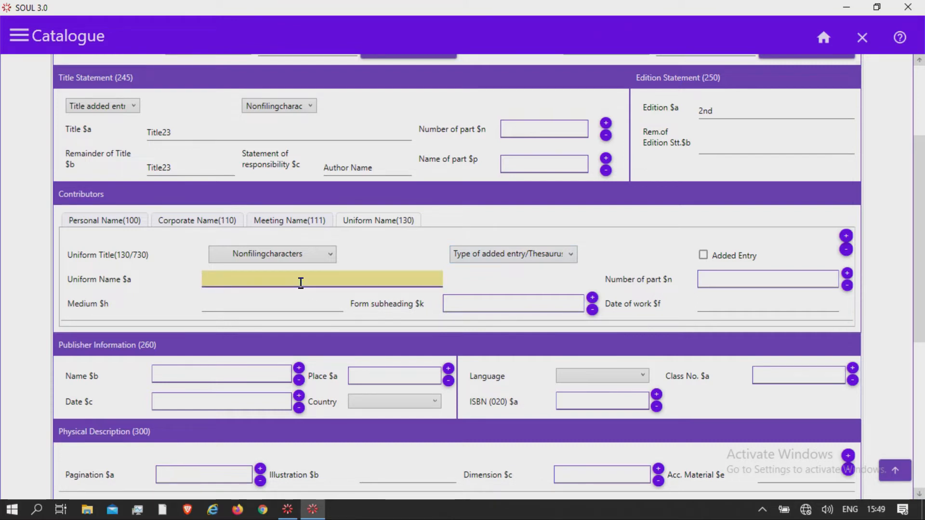
{"action": "left_click", "coordinate": [299, 299]}
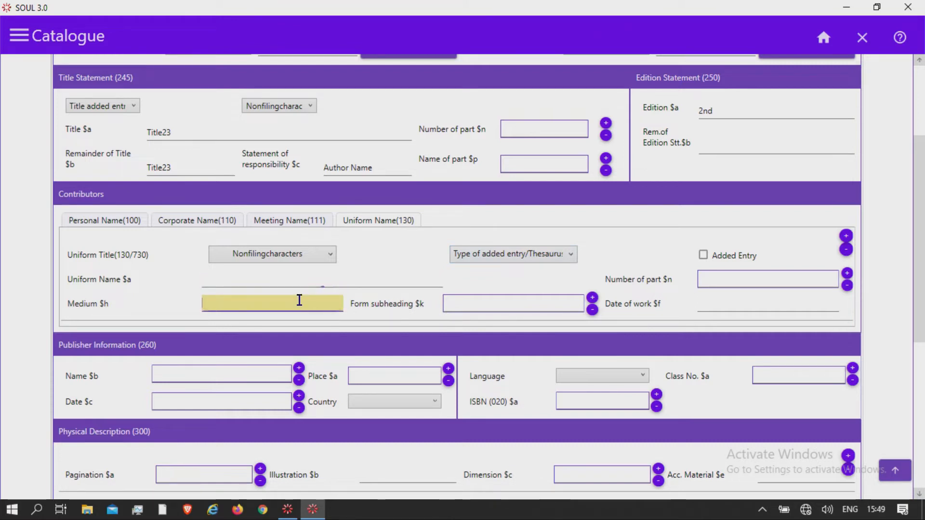
{"action": "left_click", "coordinate": [709, 279]}
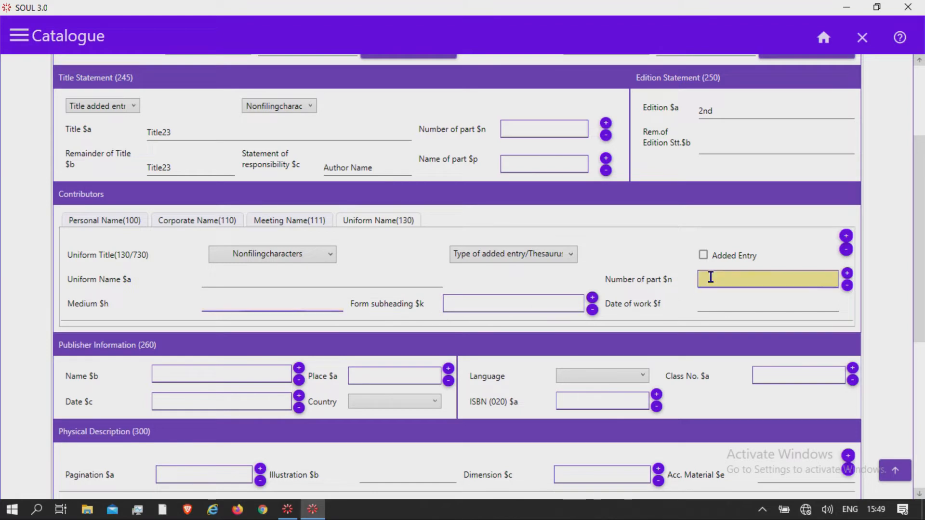
{"action": "left_click", "coordinate": [705, 302]}
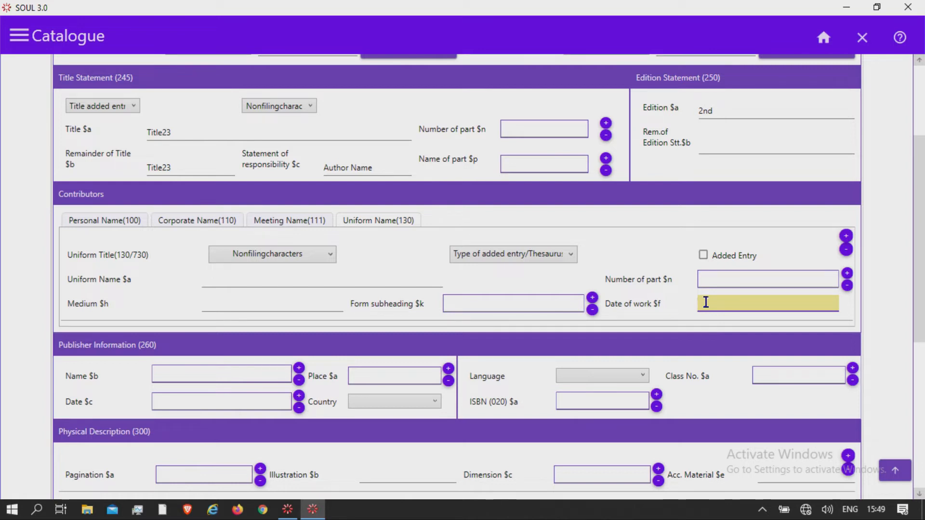
{"action": "left_click", "coordinate": [117, 222]}
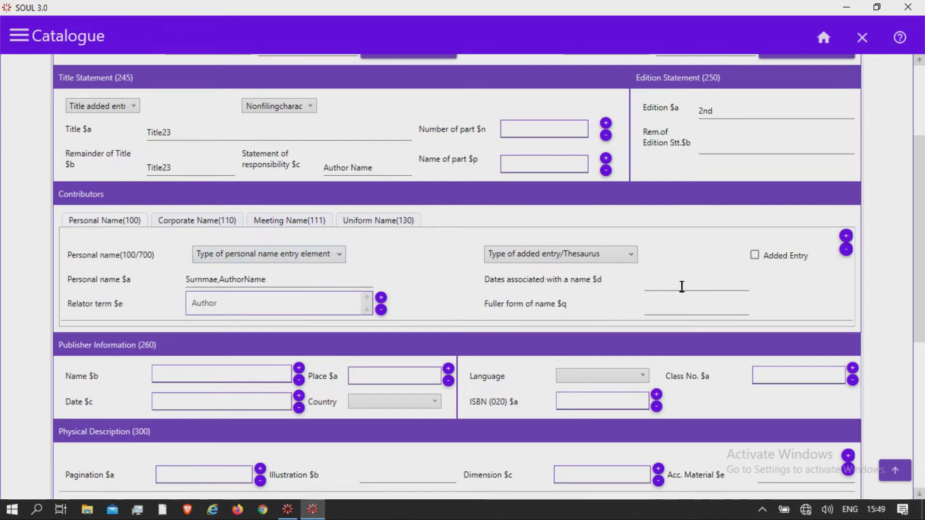
Choose "Publisher1-Gandhinagar" as the publisher name in the Publisher Information (260) section
{"action": "scroll", "coordinate": [923, 255], "scroll_direction": "down", "scroll_amount": 1}
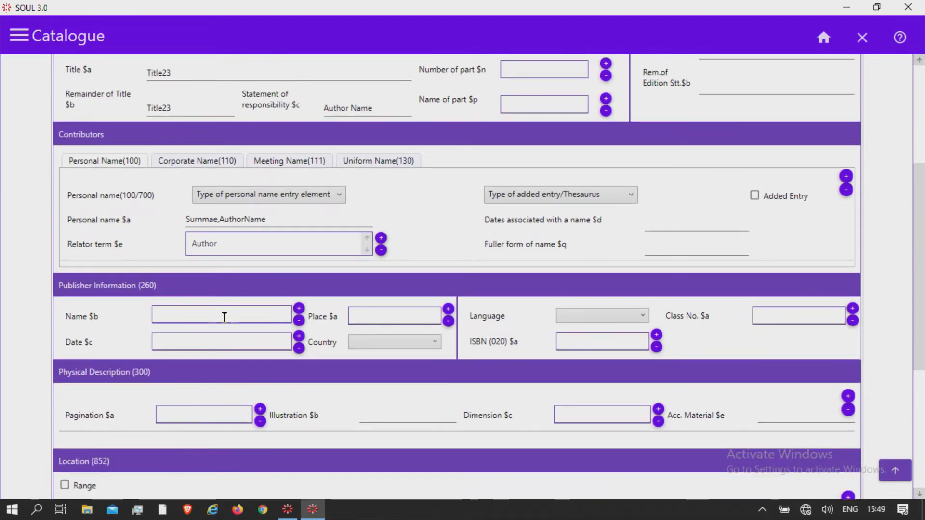
{"action": "left_click", "coordinate": [201, 317]}
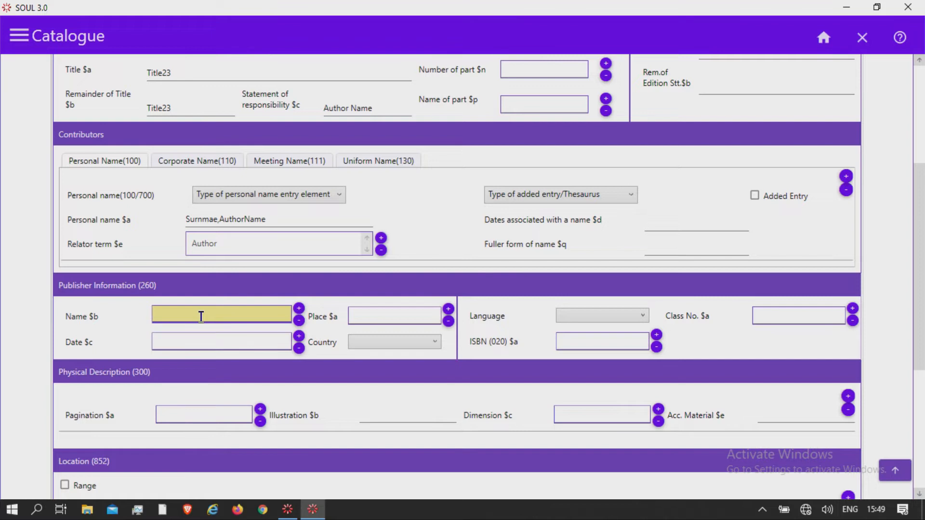
{"action": "type", "text": "Pu"}
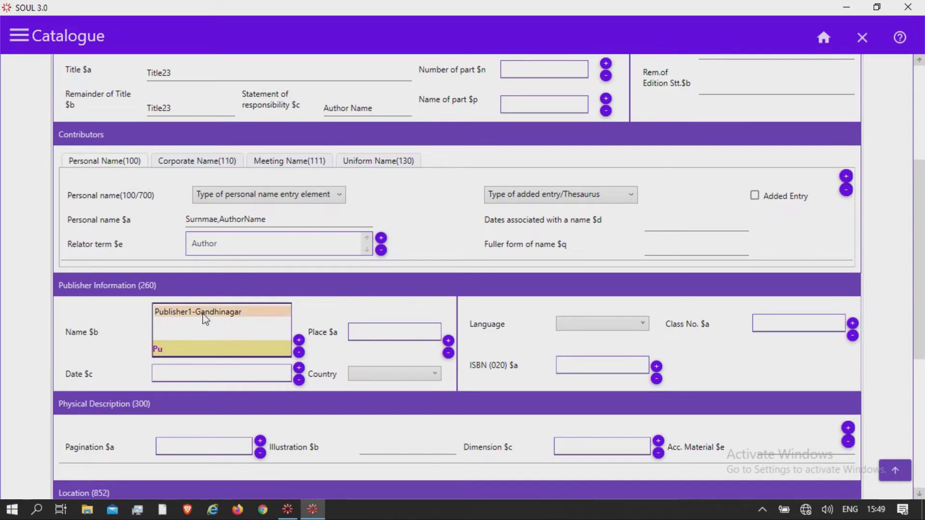
{"action": "left_click", "coordinate": [202, 316]}
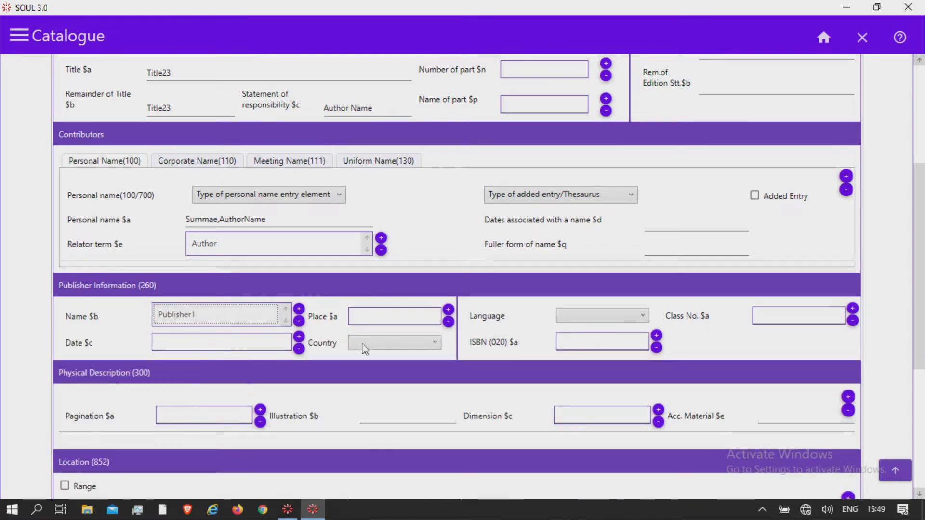
{"action": "scroll", "coordinate": [366, 346], "scroll_direction": "up", "scroll_amount": 5}
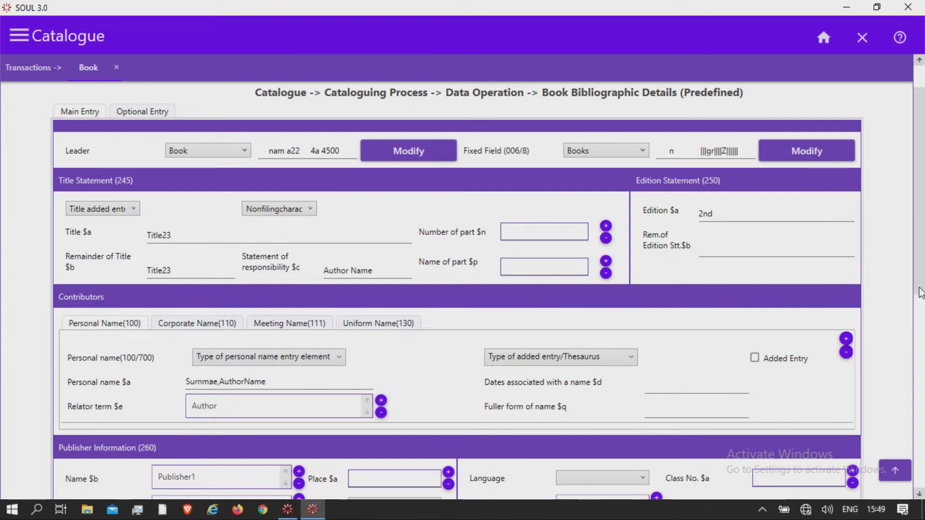
{"action": "scroll", "coordinate": [909, 327], "scroll_direction": "down", "scroll_amount": 3}
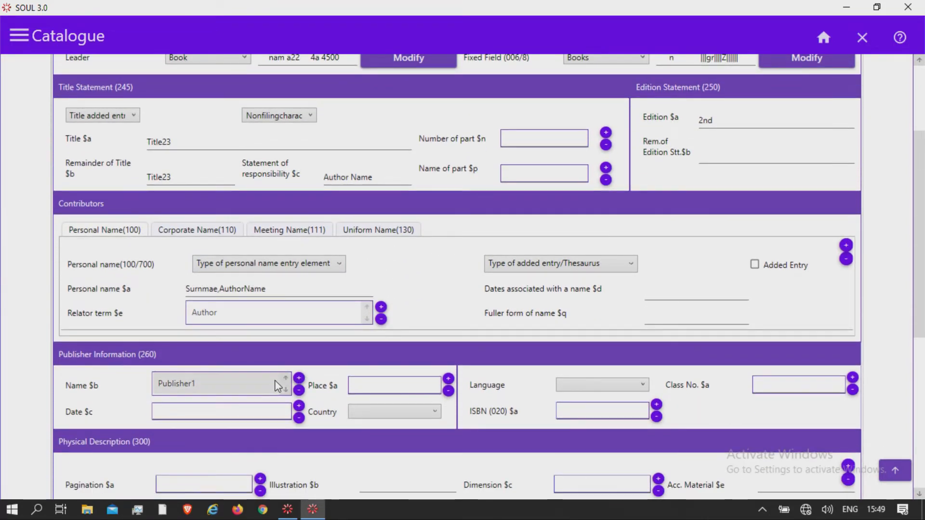
Enter "Gandhinagar" as the place of publication and "2014" as the publication date
{"action": "left_click", "coordinate": [356, 383]}
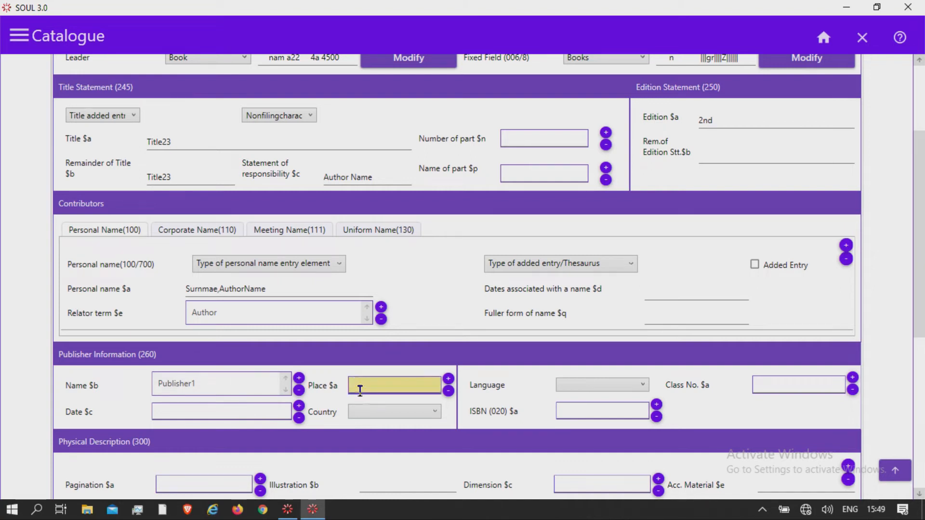
{"action": "left_click", "coordinate": [264, 411]}
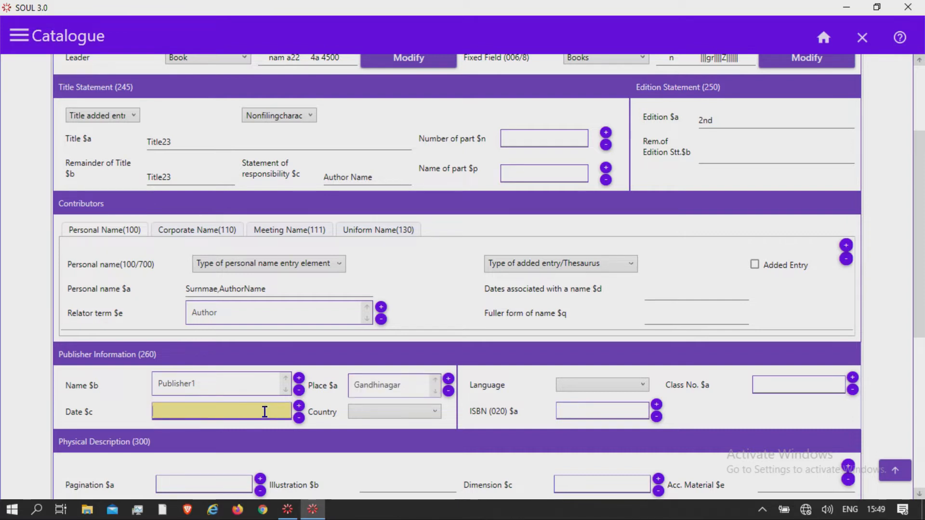
{"action": "type", "text": "2014"}
Set the country of publication to India and the book's language to English
{"action": "left_click", "coordinate": [399, 417]}
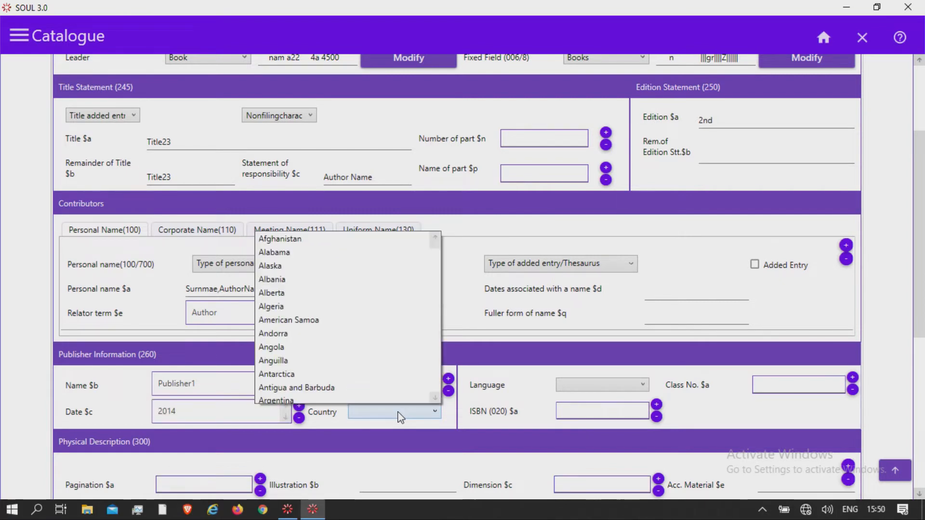
{"action": "key", "text": "i"}
{"action": "scroll", "coordinate": [407, 389], "scroll_direction": "down", "scroll_amount": 1}
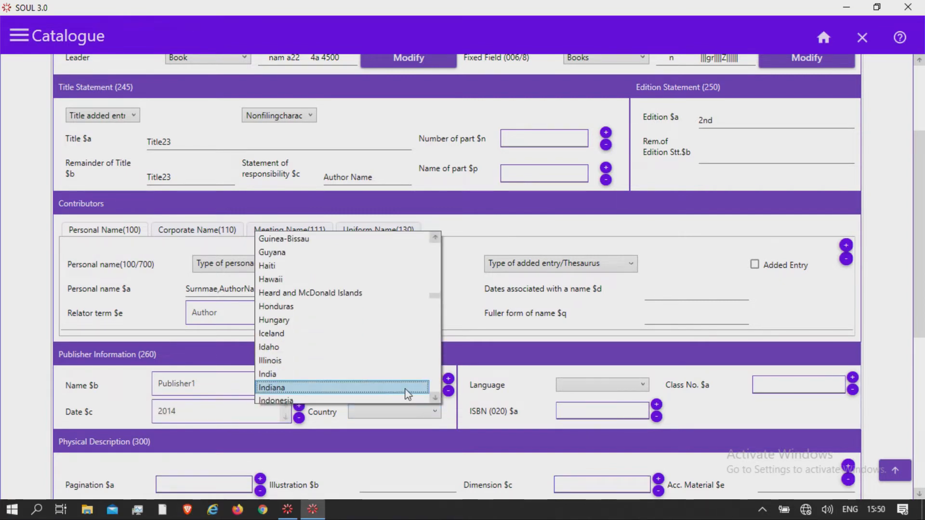
{"action": "left_click", "coordinate": [289, 375]}
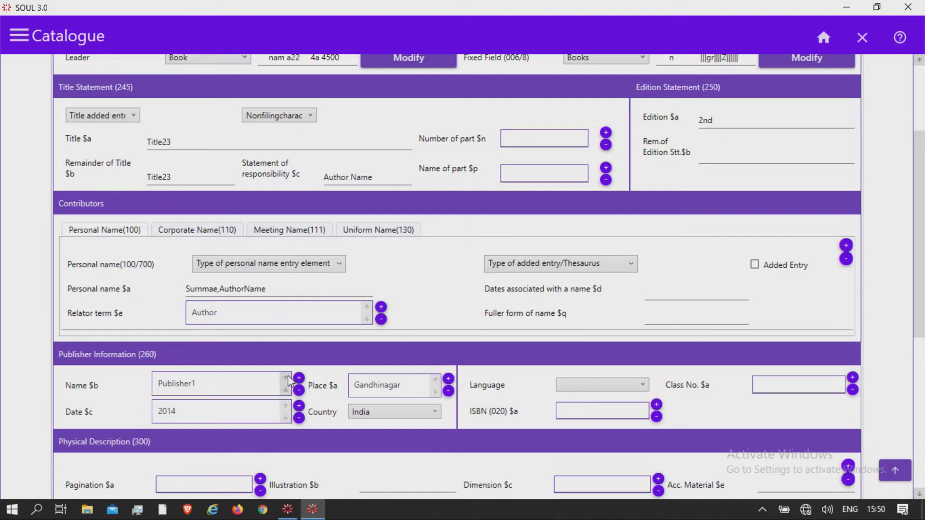
{"action": "left_click", "coordinate": [605, 387]}
{"action": "key", "text": "e"}
{"action": "scroll", "coordinate": [548, 357], "scroll_direction": "down", "scroll_amount": 2}
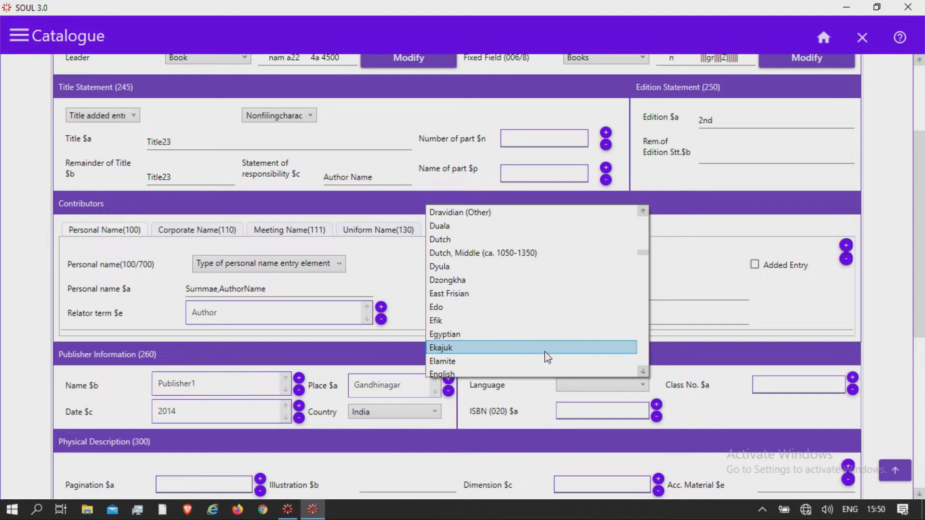
{"action": "left_click", "coordinate": [514, 366]}
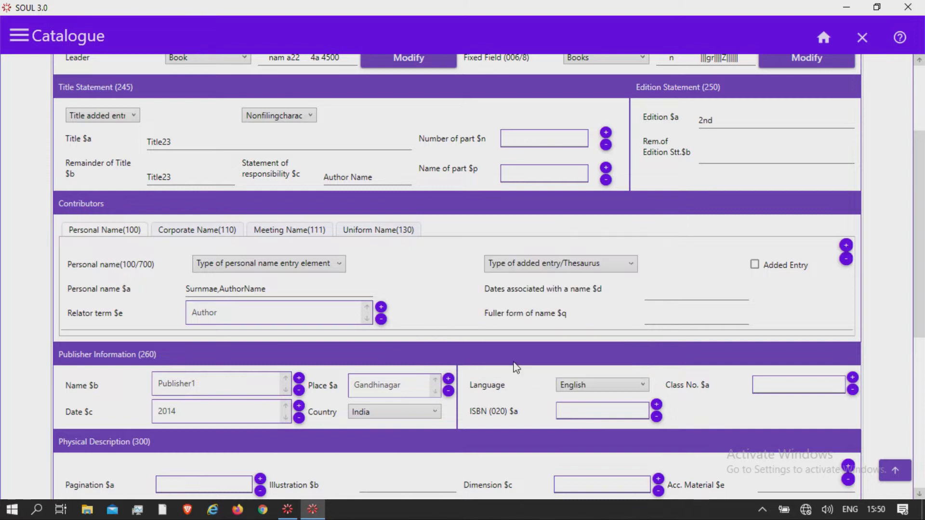
{"action": "left_click", "coordinate": [567, 408]}
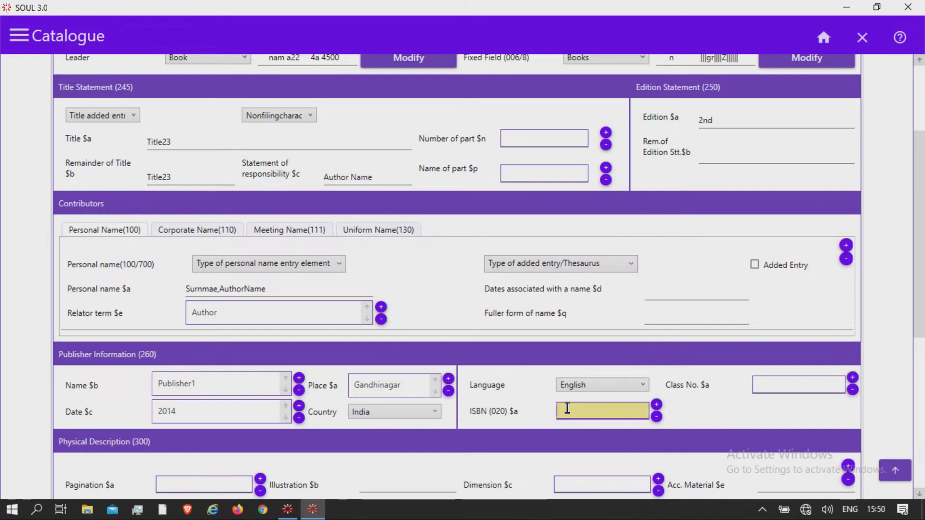
{"action": "type", "text": "014 1456 456 456"}
{"action": "left_click", "coordinate": [765, 387]}
{"action": "type", "text": "020"}
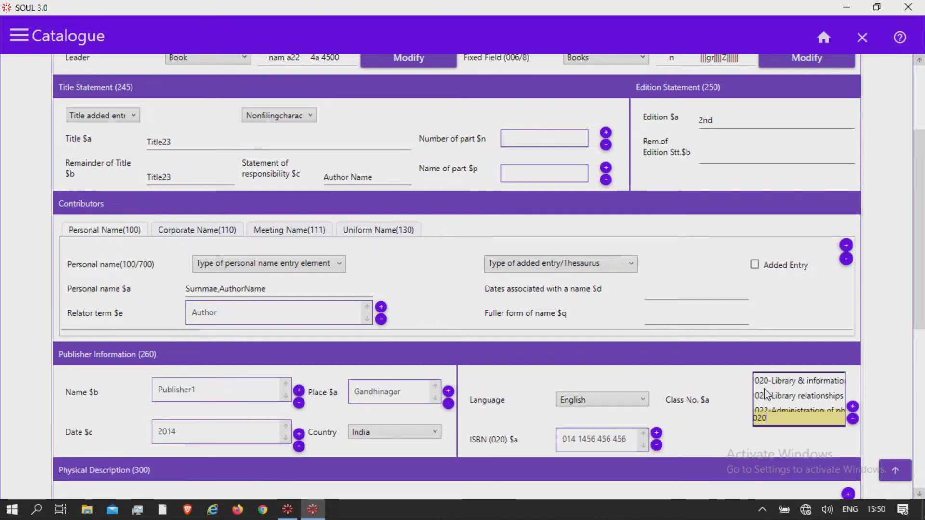
{"action": "left_click", "coordinate": [765, 383]}
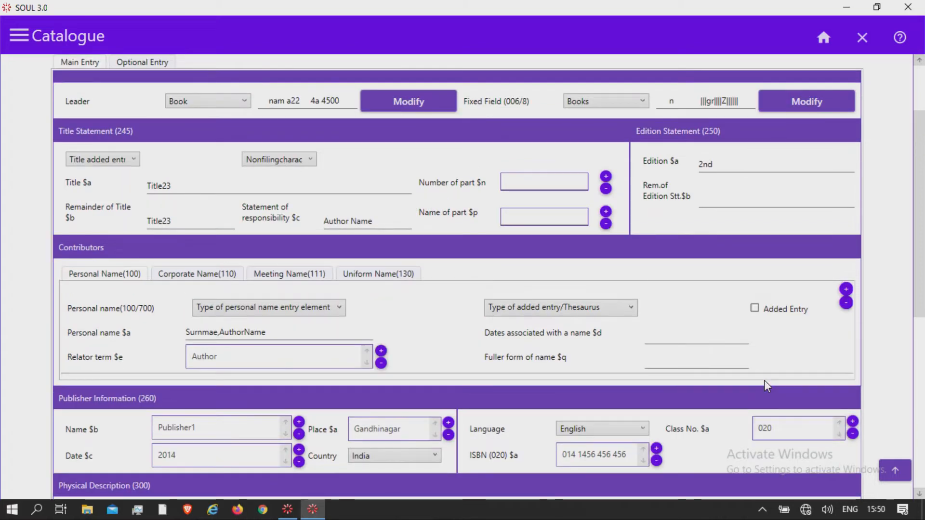
Fill in the Physical Description (300) with pagination "200p", dimension "100cm" and accompanying material "cd.", leaving the illustration empty
{"action": "left_click_drag", "start_coordinate": [917, 298], "coordinate": [908, 364]}
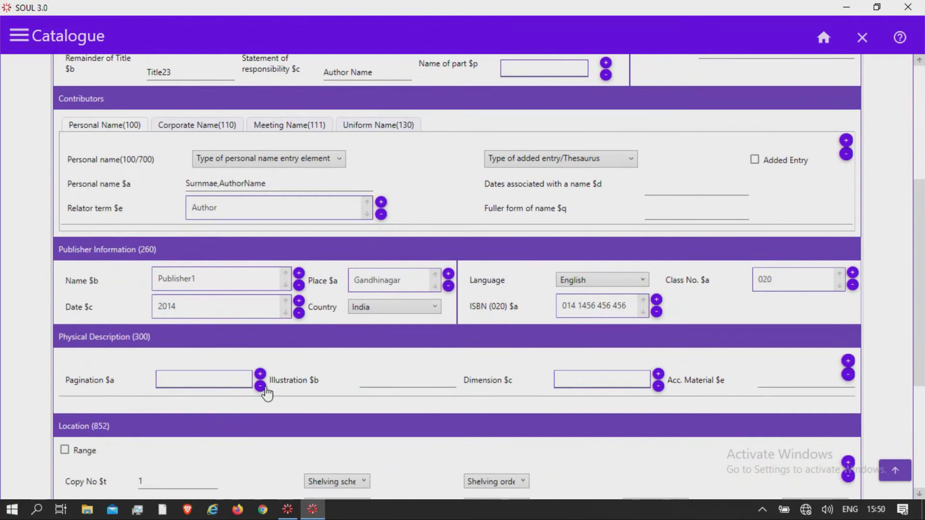
{"action": "left_click", "coordinate": [223, 378]}
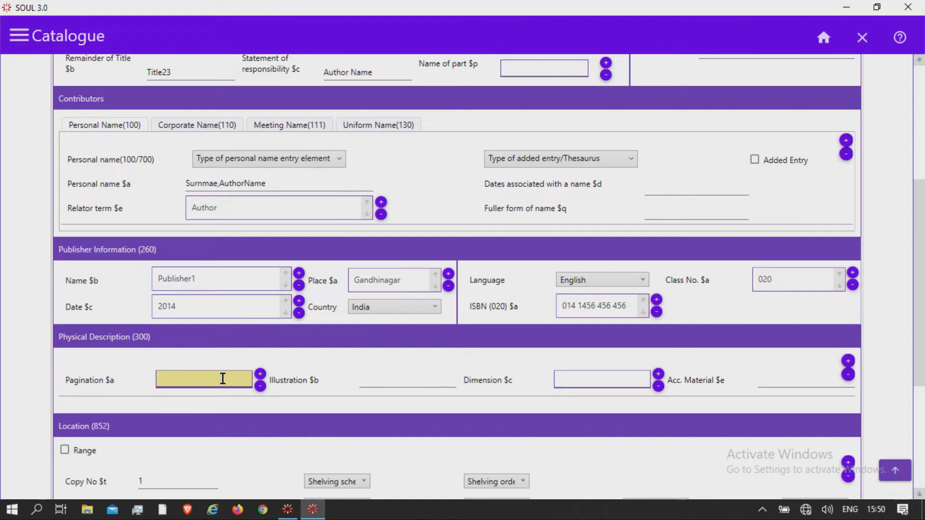
{"action": "type", "text": "00p"}
{"action": "left_click", "coordinate": [378, 376]}
{"action": "left_click", "coordinate": [563, 380]}
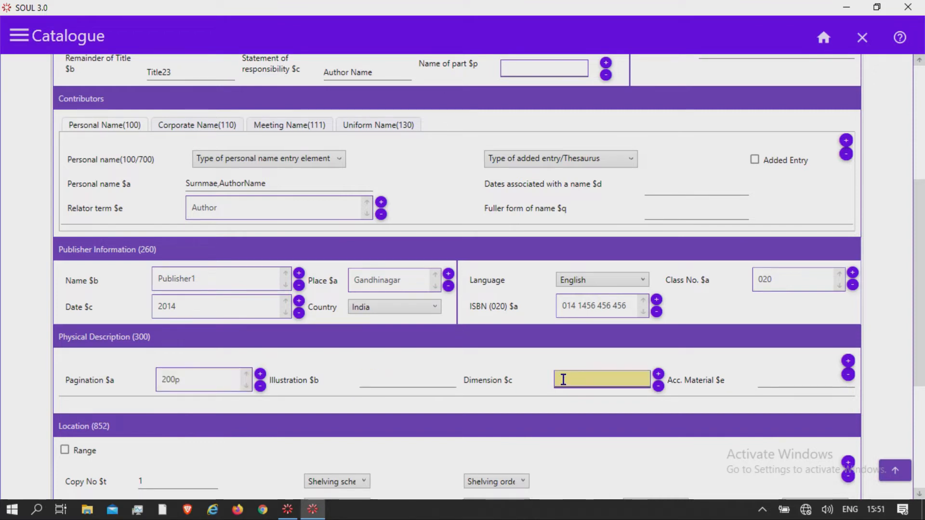
{"action": "type", "text": "100cm"}
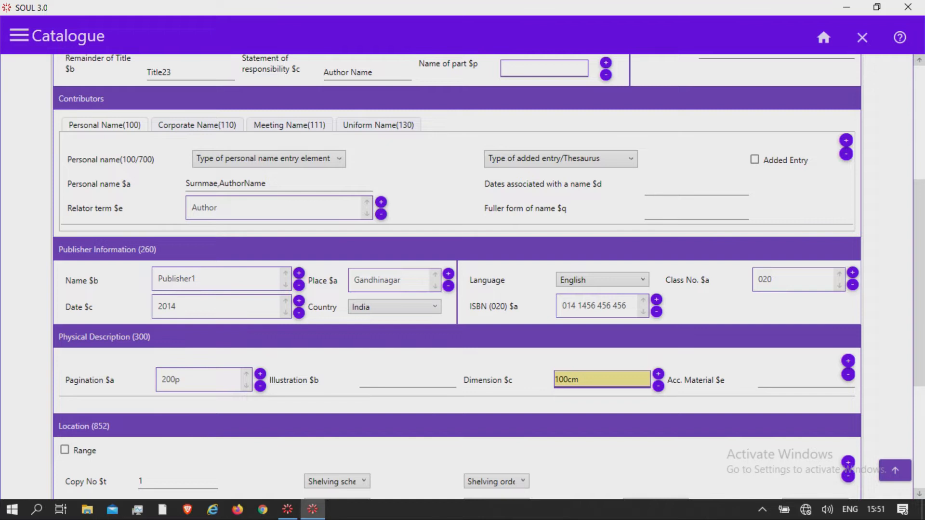
{"action": "left_click", "coordinate": [763, 378]}
{"action": "type", "text": "cd"}
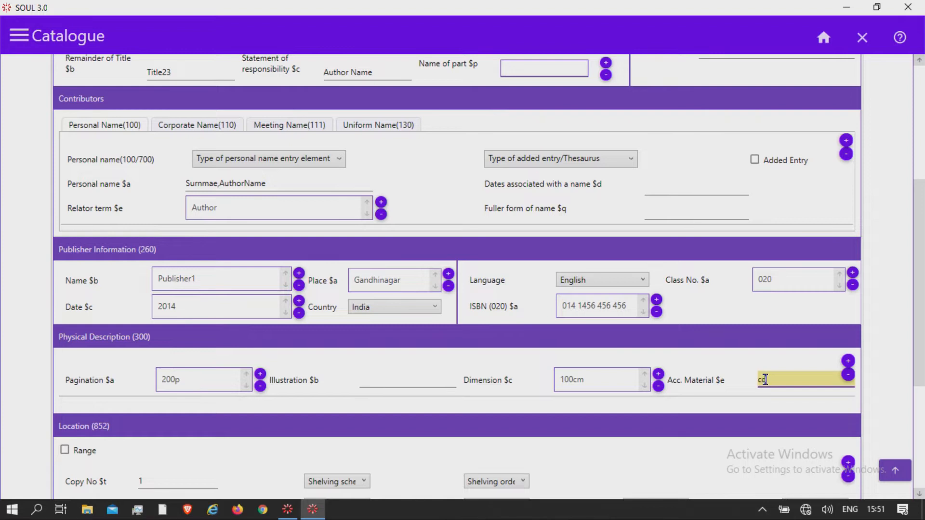
Enter accession number 130 for copy 1 in the Location (852) section and keep the textual document material type
{"action": "left_click_drag", "start_coordinate": [918, 349], "coordinate": [908, 419]}
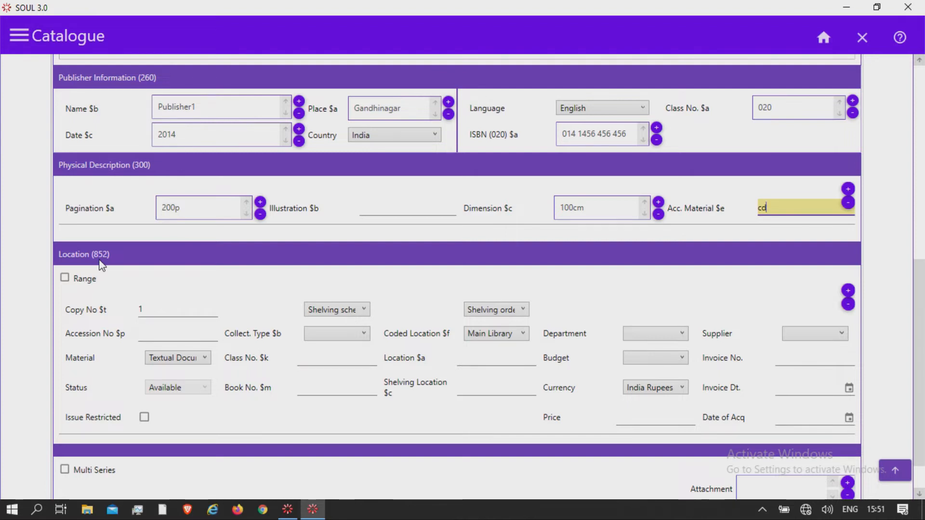
{"action": "left_click", "coordinate": [156, 336]}
{"action": "type", "text": "130"}
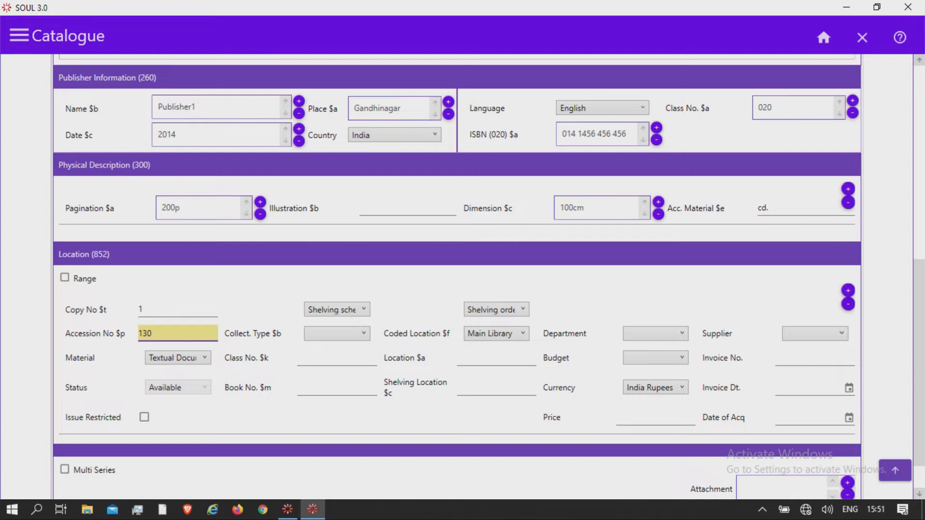
{"action": "left_click", "coordinate": [205, 359]}
{"action": "scroll", "coordinate": [178, 289], "scroll_direction": "down", "scroll_amount": 2}
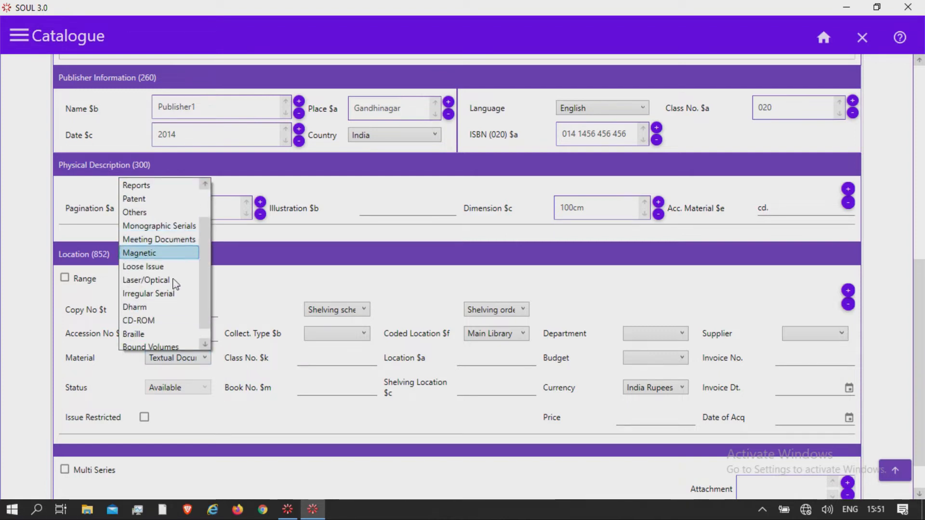
{"action": "scroll", "coordinate": [173, 301], "scroll_direction": "up", "scroll_amount": 3}
{"action": "left_click", "coordinate": [187, 202]}
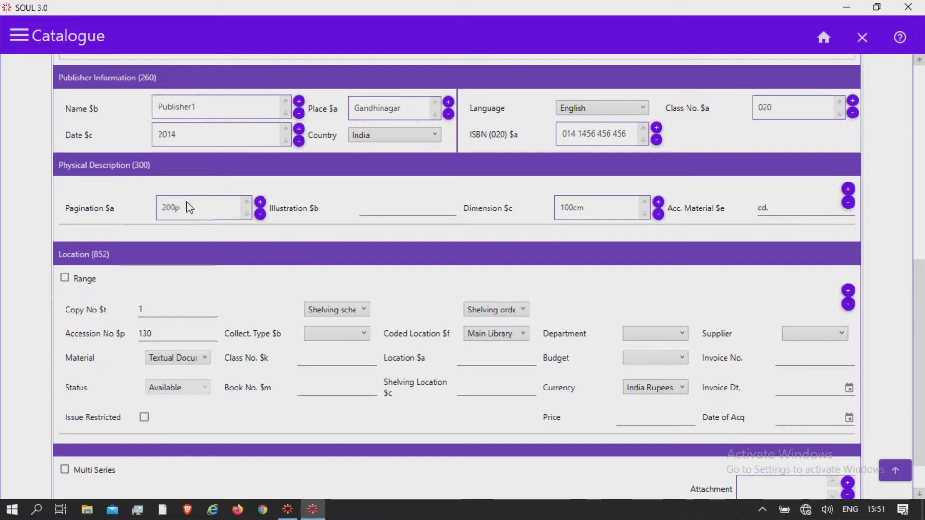
Set the copy's collection type to General, with class number "020" and book number "AUT"
{"action": "left_click", "coordinate": [364, 336]}
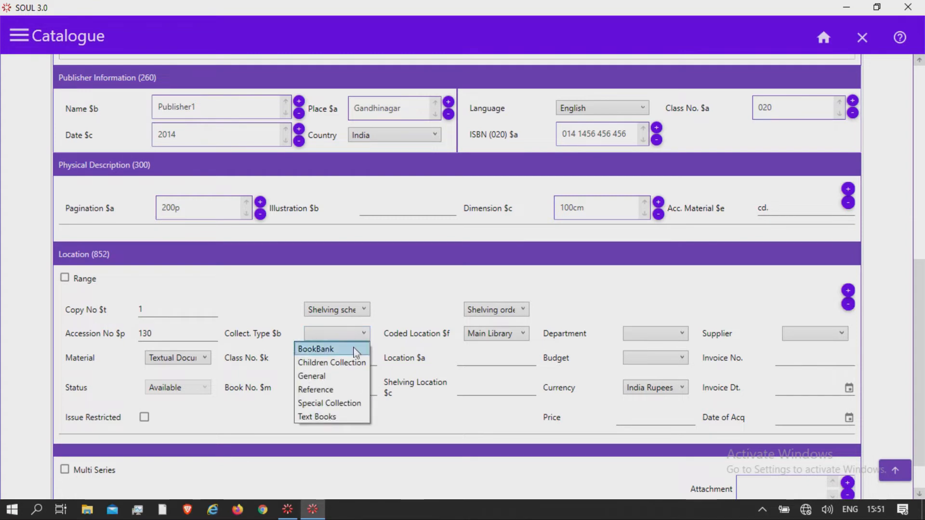
{"action": "left_click", "coordinate": [347, 376]}
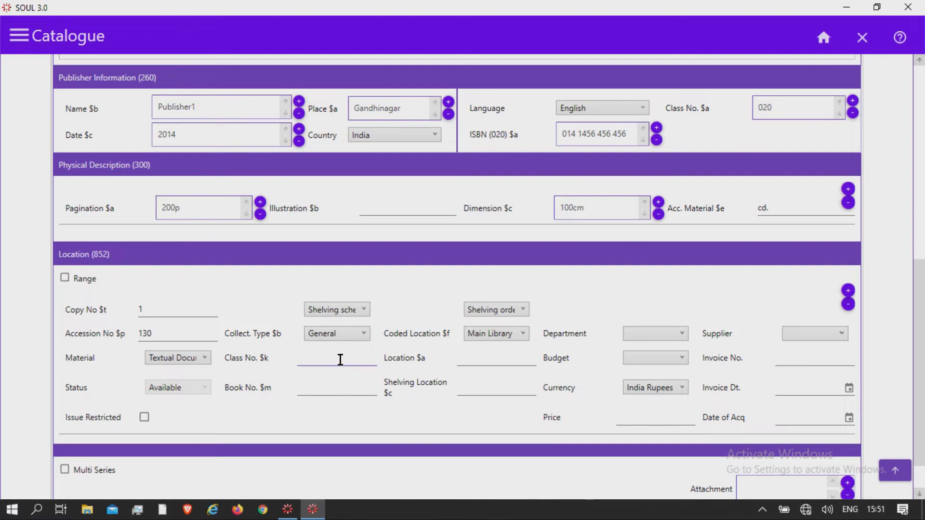
{"action": "left_click", "coordinate": [340, 360]}
{"action": "type", "text": "020"}
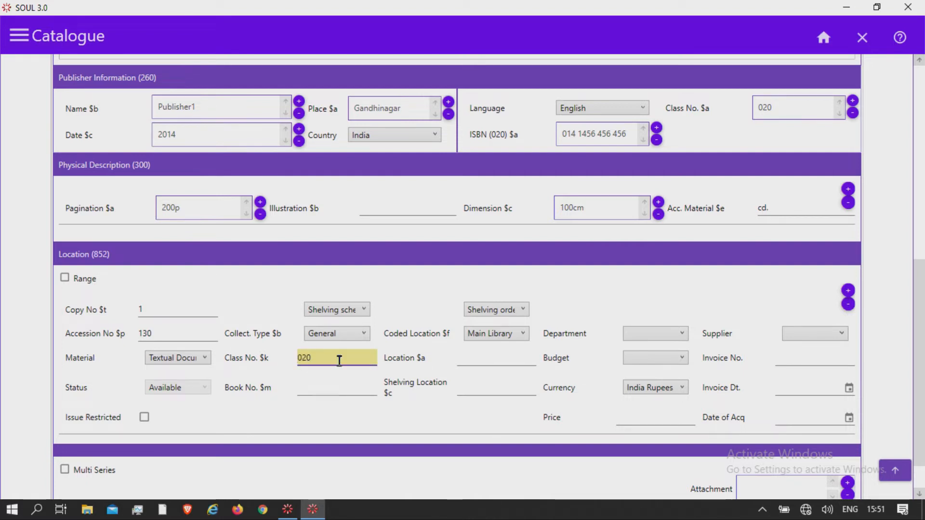
{"action": "left_click", "coordinate": [315, 388]}
{"action": "type", "text": "A"}
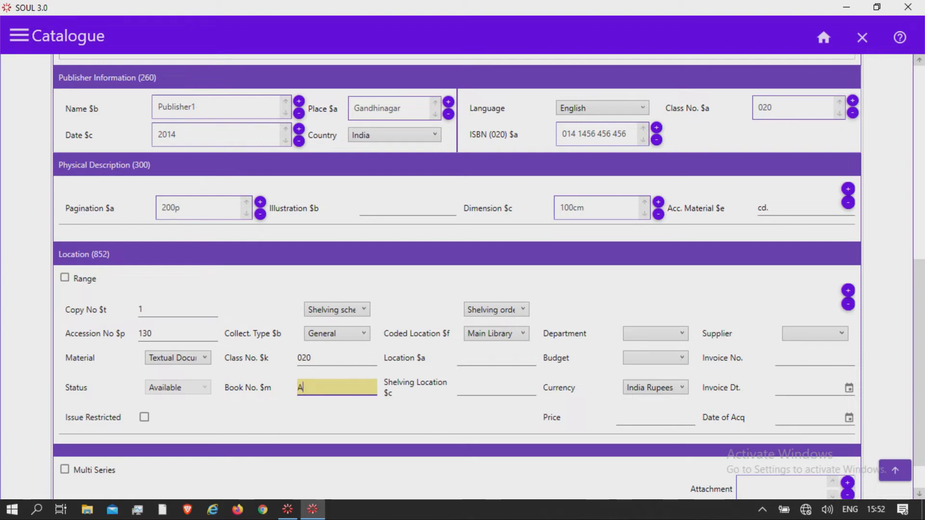
{"action": "type", "text": "UT"}
Enter location "01" and shelving location "10" for the copy, keeping Main Library as the coded location
{"action": "left_click", "coordinate": [465, 359]}
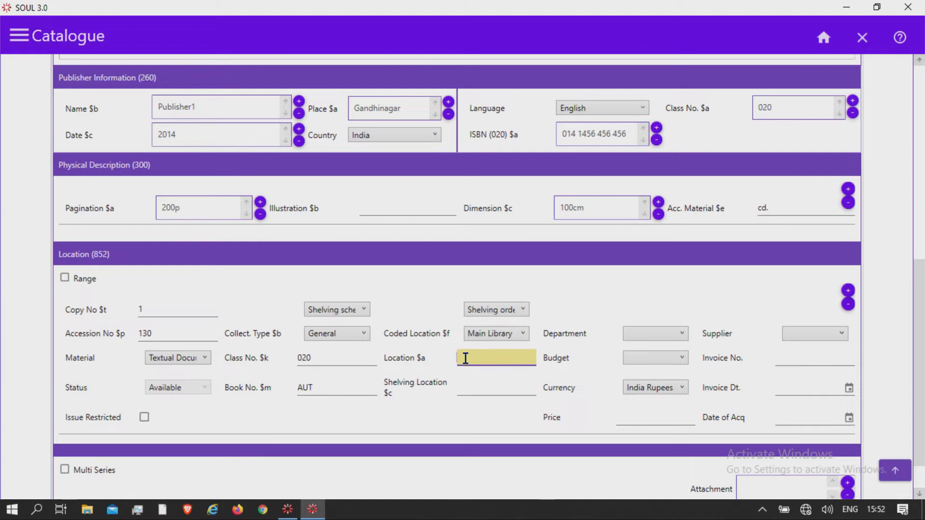
{"action": "type", "text": "01"}
{"action": "left_click", "coordinate": [499, 343]}
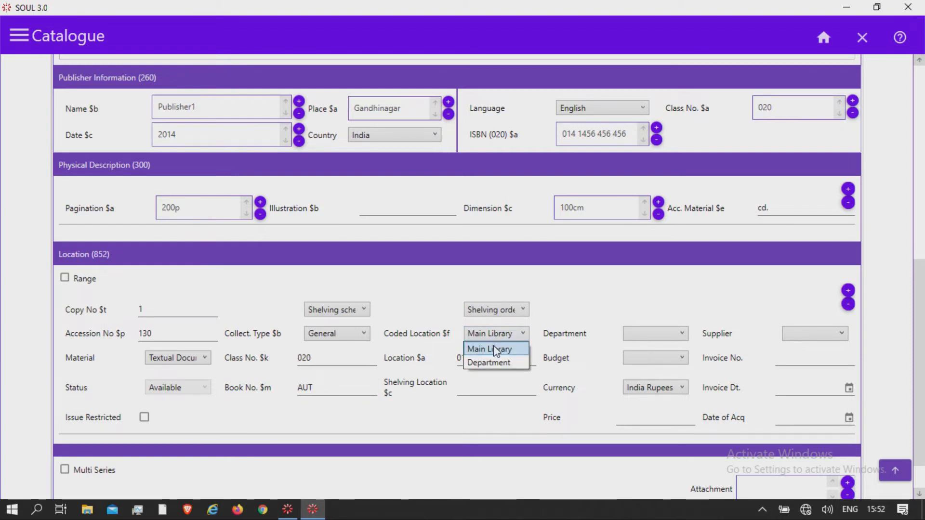
{"action": "left_click", "coordinate": [496, 350]}
{"action": "left_click", "coordinate": [493, 356]}
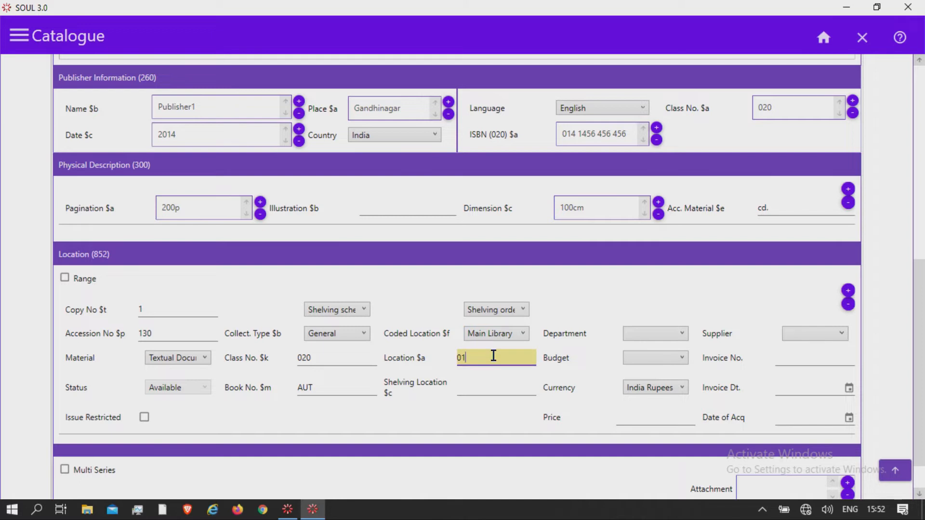
{"action": "left_click", "coordinate": [482, 391]}
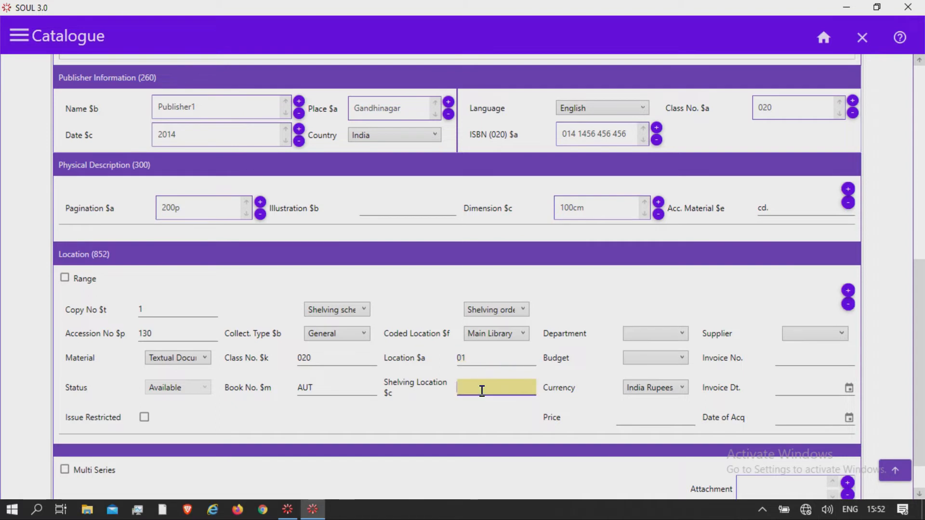
{"action": "type", "text": "10"}
Set the copy's department to Library Science and its budget to Books
{"action": "left_click", "coordinate": [668, 337]}
{"action": "left_click", "coordinate": [668, 363]}
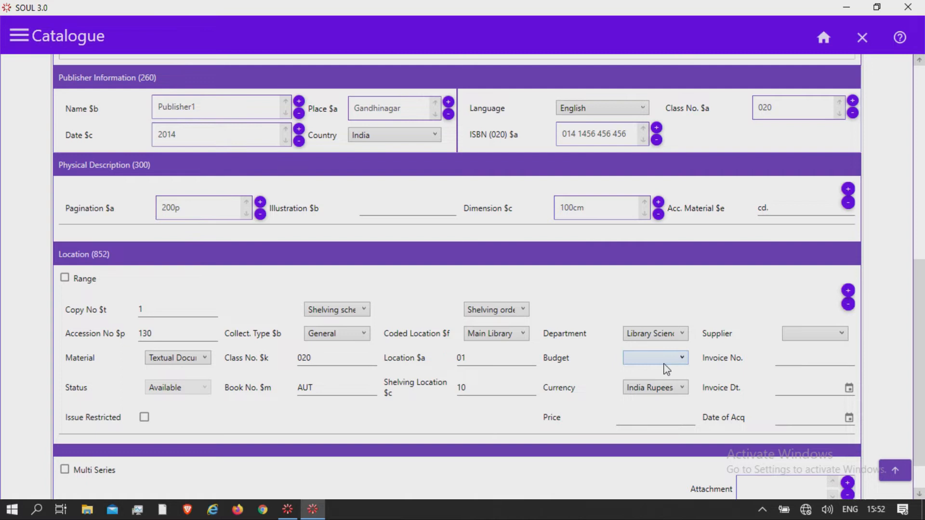
{"action": "left_click", "coordinate": [682, 358]}
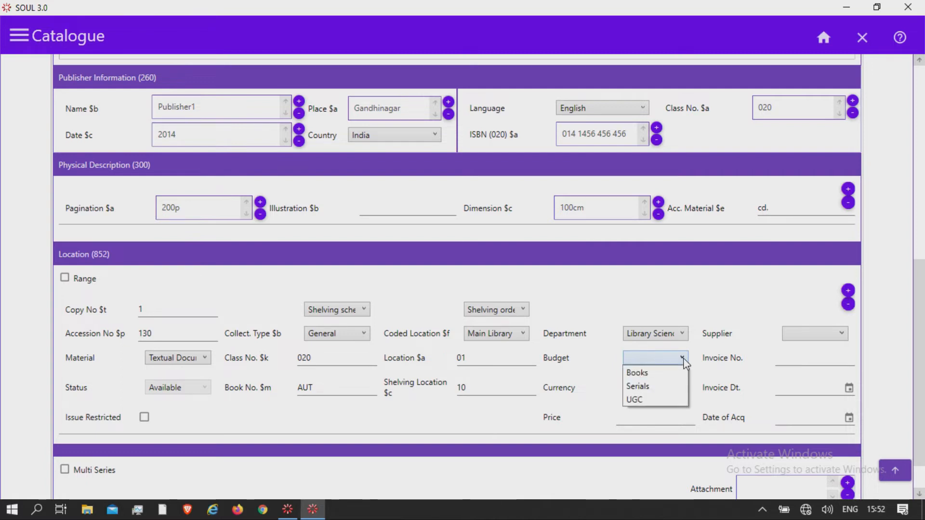
{"action": "left_click", "coordinate": [674, 374]}
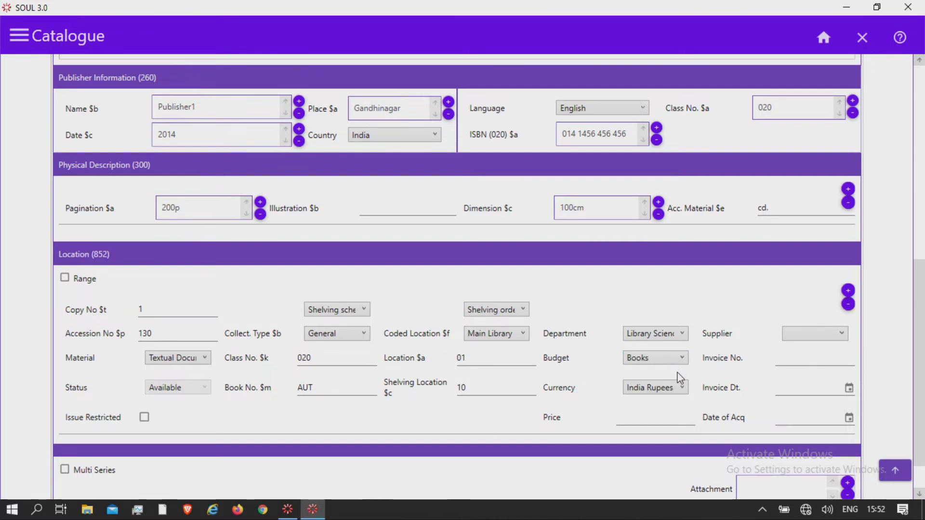
Keep India Rupees as the copy's currency and enter a price of 200
{"action": "left_click", "coordinate": [842, 334]}
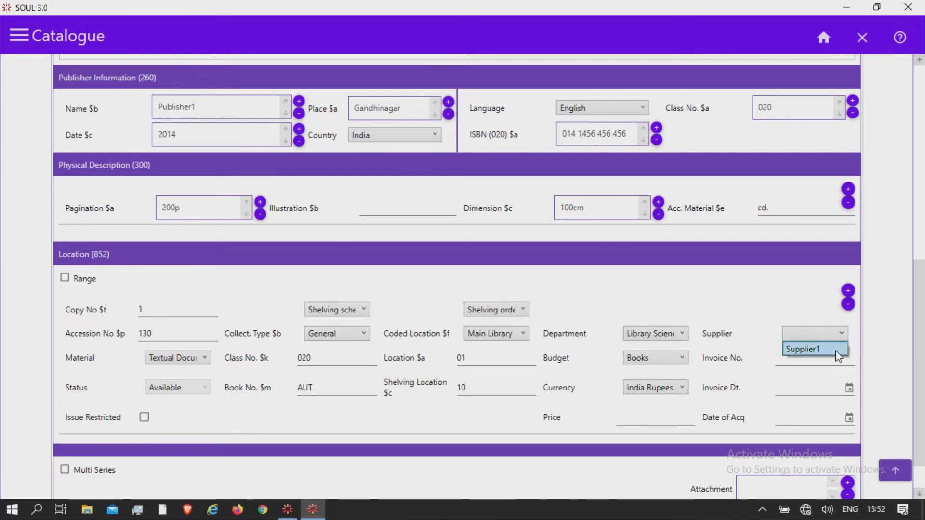
{"action": "left_click", "coordinate": [675, 387]}
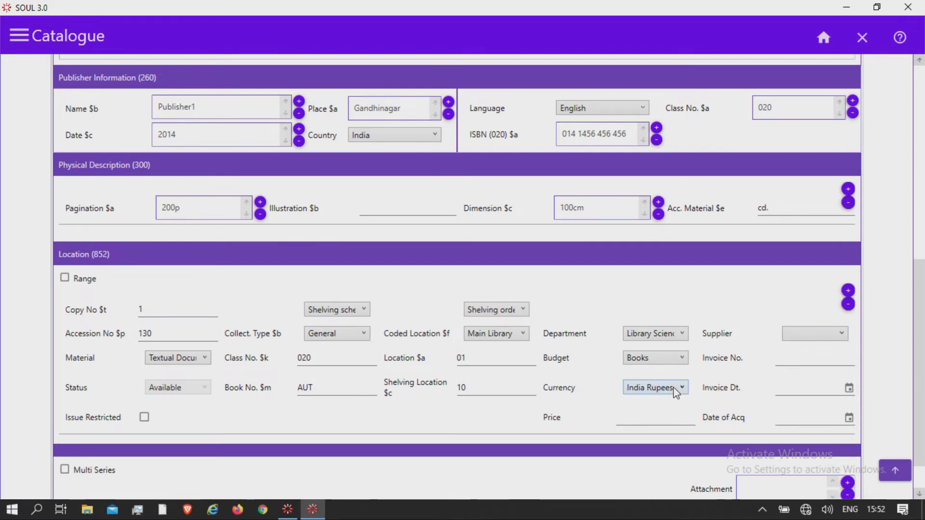
{"action": "left_click", "coordinate": [676, 390]}
{"action": "scroll", "coordinate": [631, 271], "scroll_direction": "down", "scroll_amount": 1}
{"action": "scroll", "coordinate": [626, 332], "scroll_direction": "up", "scroll_amount": 1}
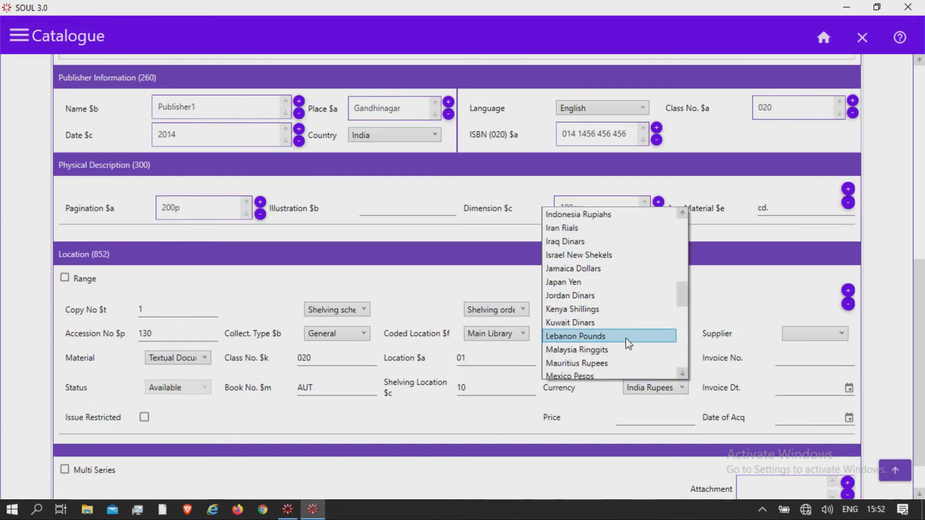
{"action": "scroll", "coordinate": [628, 343], "scroll_direction": "up", "scroll_amount": 1}
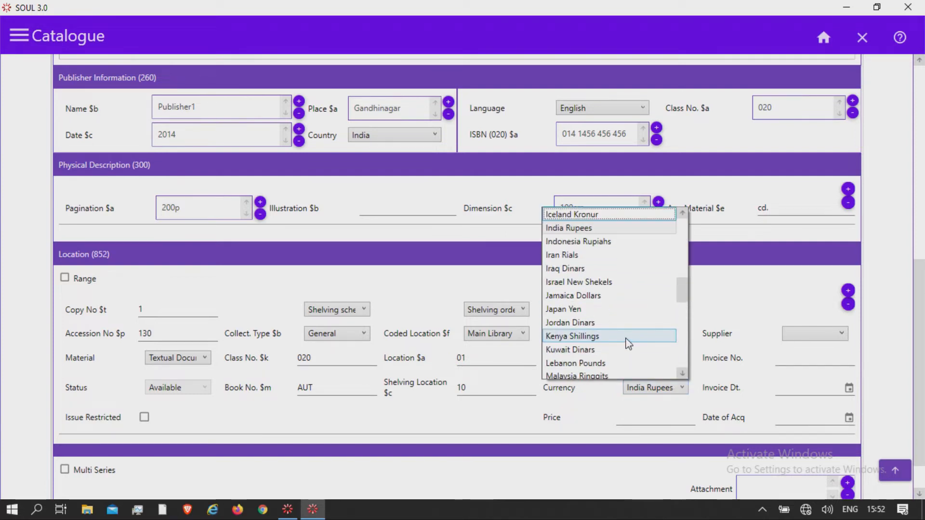
{"action": "left_click", "coordinate": [602, 233]}
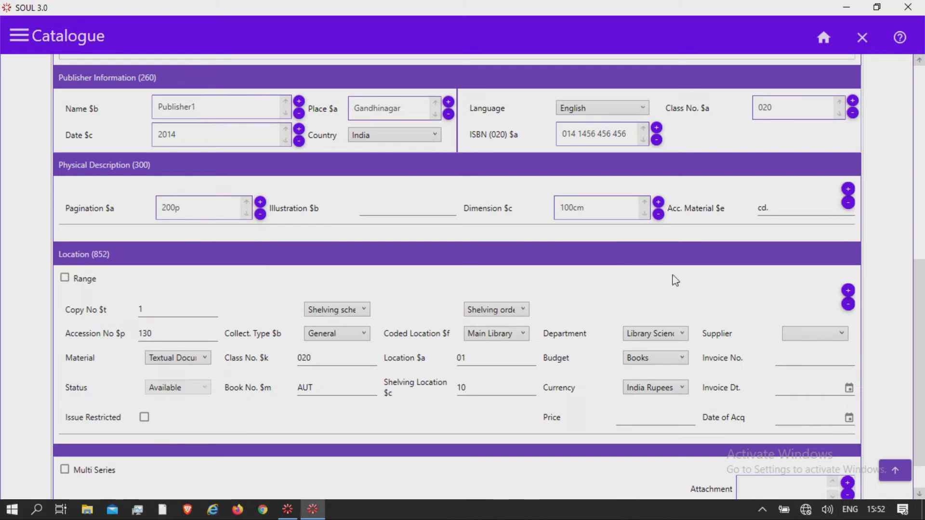
{"action": "left_click", "coordinate": [633, 416]}
{"action": "type", "text": "200"}
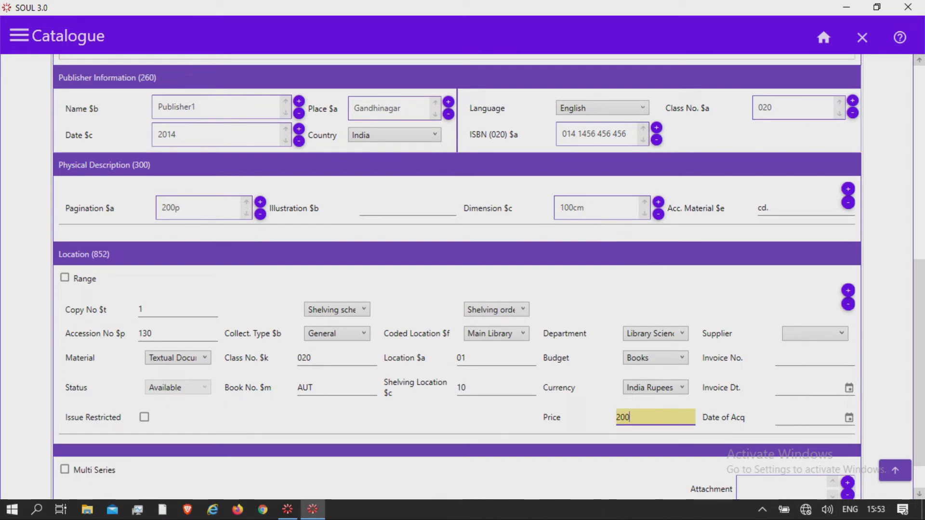
Choose Supplier1 as the copy's supplier and enter the invoice number "inv-130"
{"action": "left_click", "coordinate": [836, 335]}
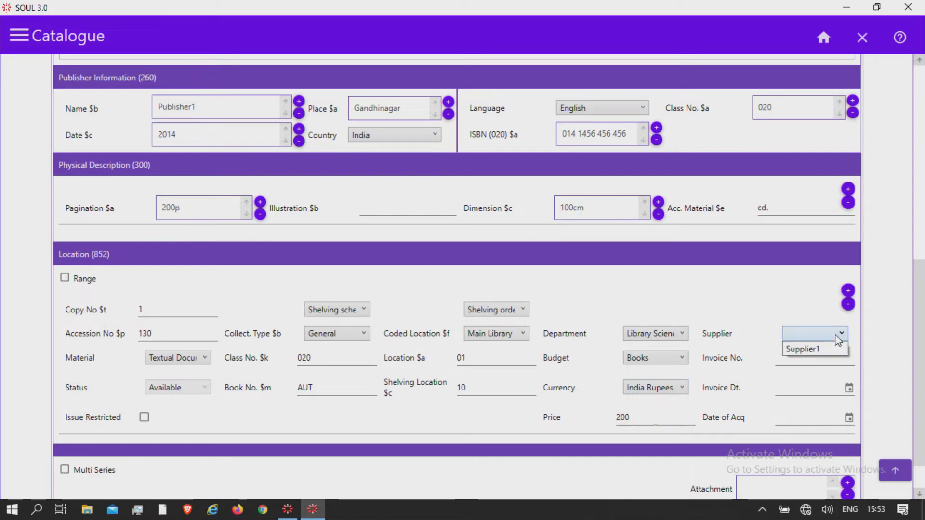
{"action": "left_click", "coordinate": [802, 349]}
{"action": "left_click", "coordinate": [798, 359]}
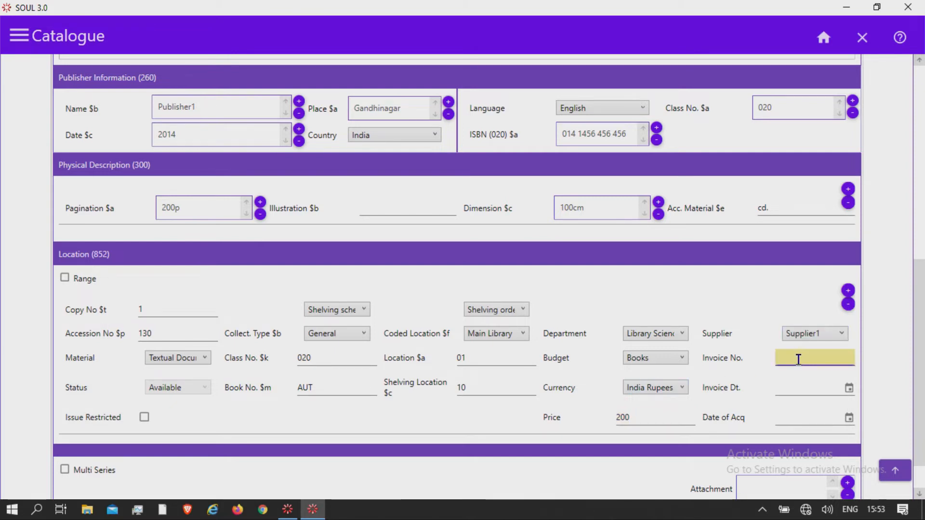
{"action": "type", "text": "inv-130"}
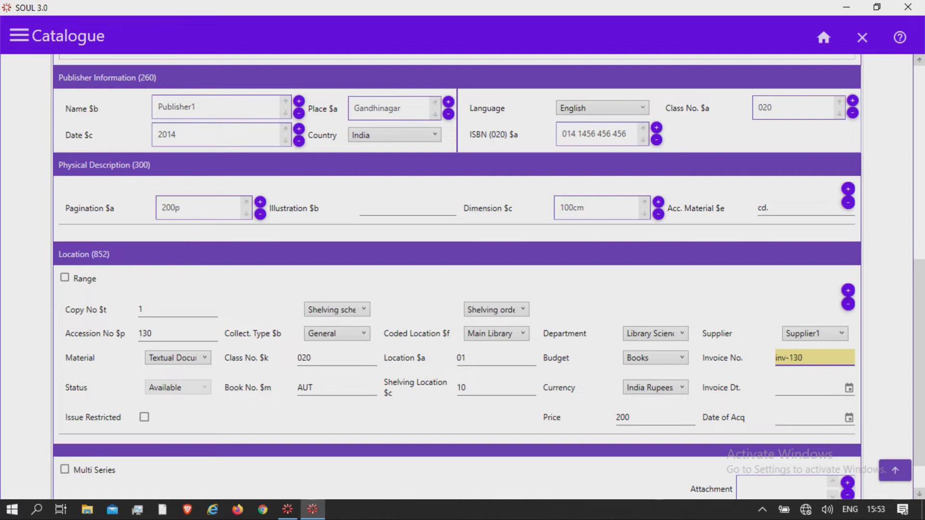
Set both the invoice date and the date of acquisition to 23/09/2021
{"action": "left_click", "coordinate": [849, 387]}
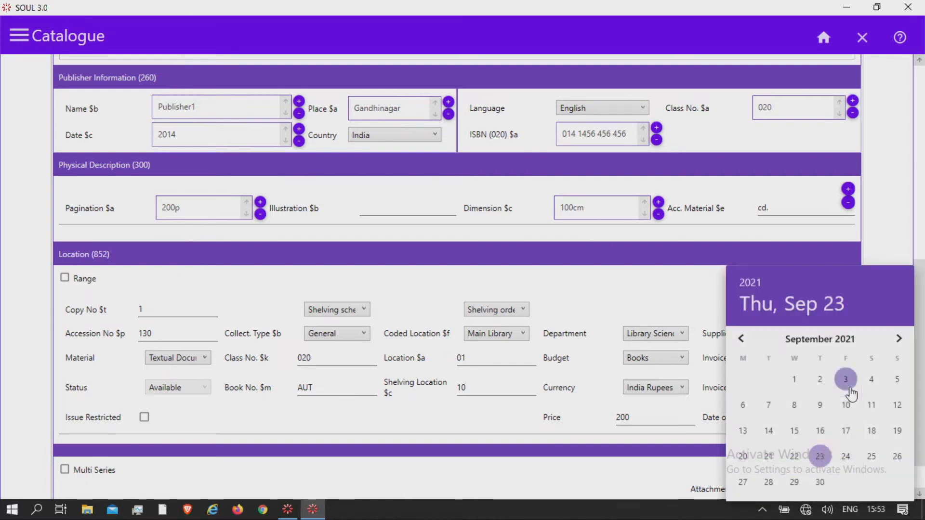
{"action": "left_click", "coordinate": [819, 456]}
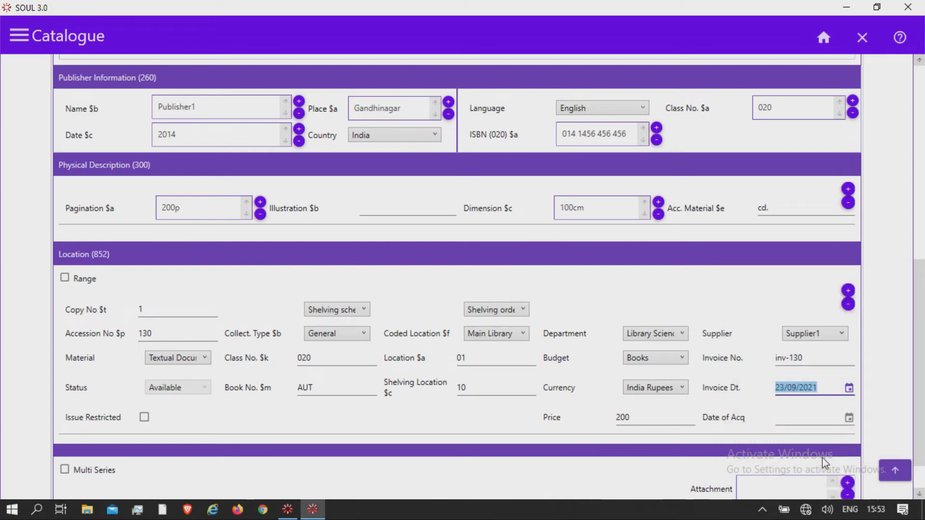
{"action": "left_click", "coordinate": [848, 420]}
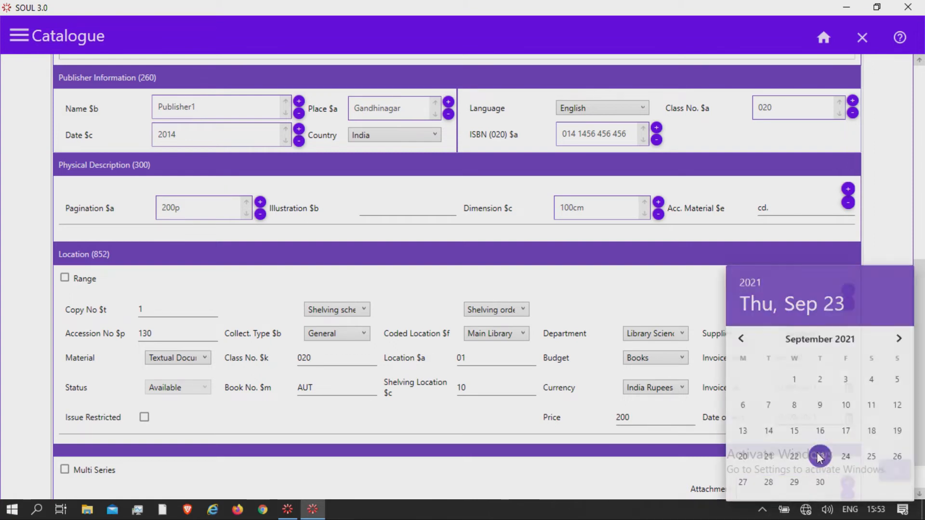
{"action": "left_click", "coordinate": [819, 456]}
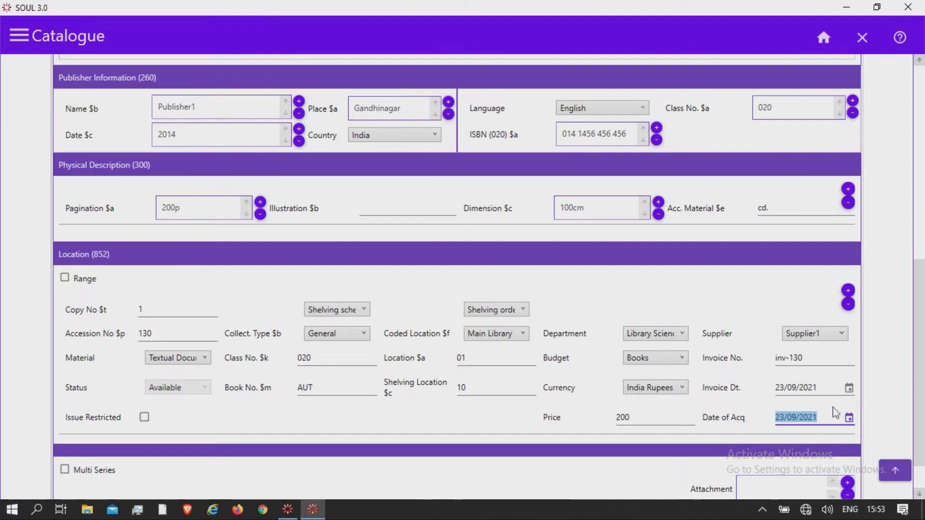
Generate copies for the accession number range 130 to 135 with length 5, and check the resulting copy entries
{"action": "left_click_drag", "start_coordinate": [922, 332], "coordinate": [922, 363]}
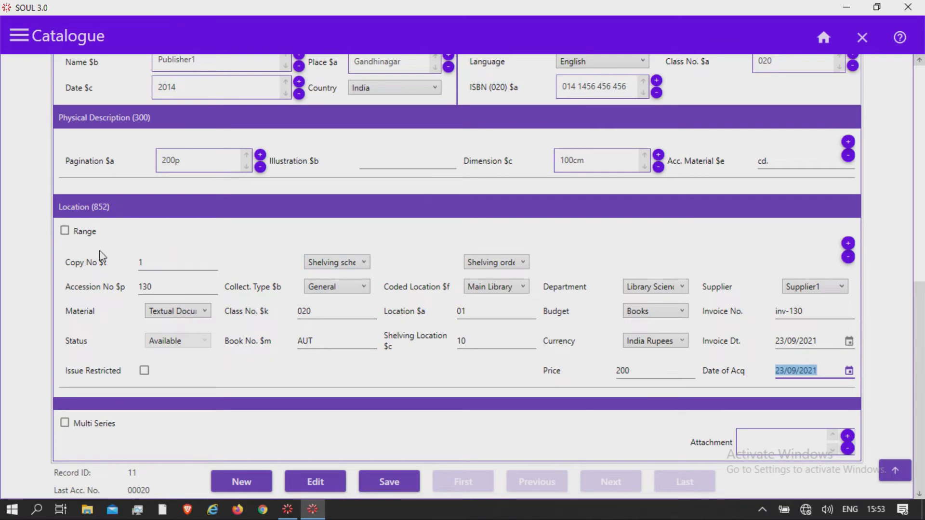
{"action": "left_click", "coordinate": [65, 233]}
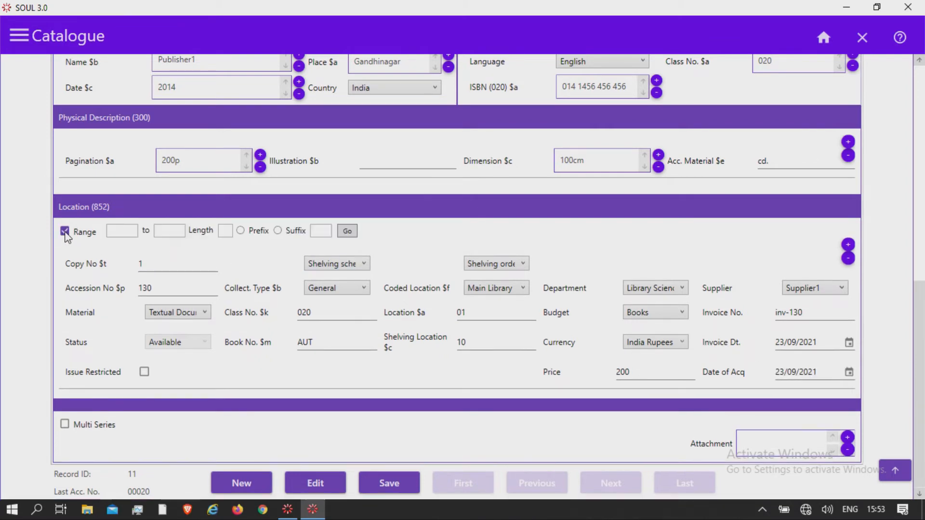
{"action": "left_click", "coordinate": [113, 230]}
{"action": "type", "text": "130"}
{"action": "left_click", "coordinate": [161, 230]}
{"action": "type", "text": "135"}
{"action": "left_click", "coordinate": [224, 231]}
{"action": "type", "text": "5"}
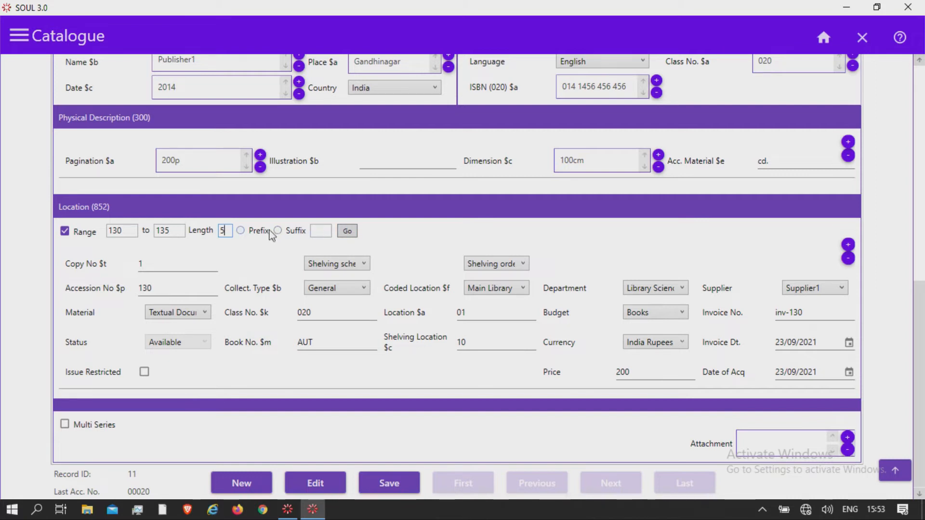
{"action": "left_click", "coordinate": [347, 232]}
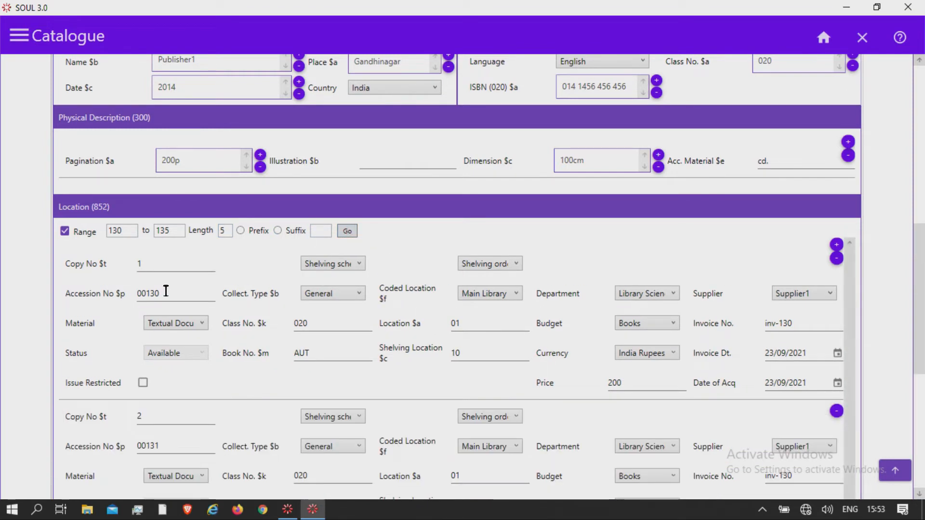
{"action": "left_click_drag", "start_coordinate": [920, 251], "coordinate": [919, 337]}
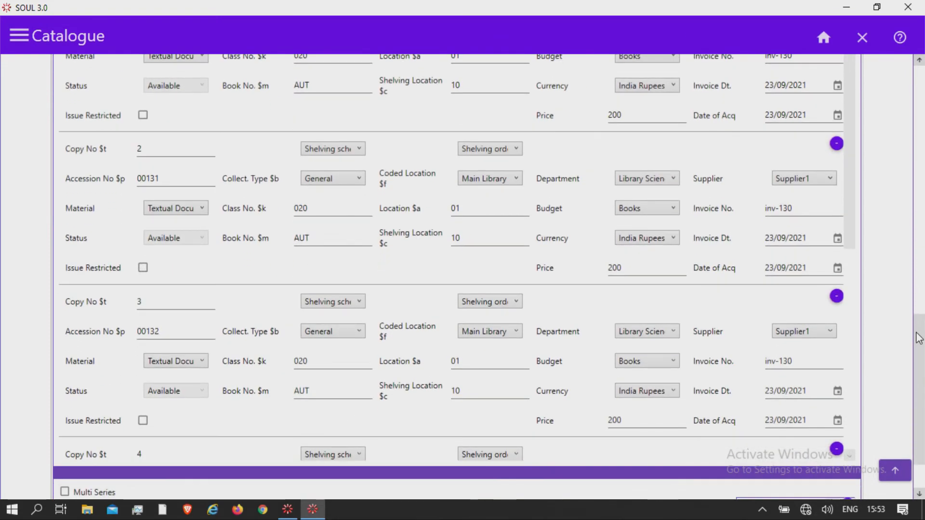
{"action": "scroll", "coordinate": [899, 332], "scroll_direction": "down", "scroll_amount": 2}
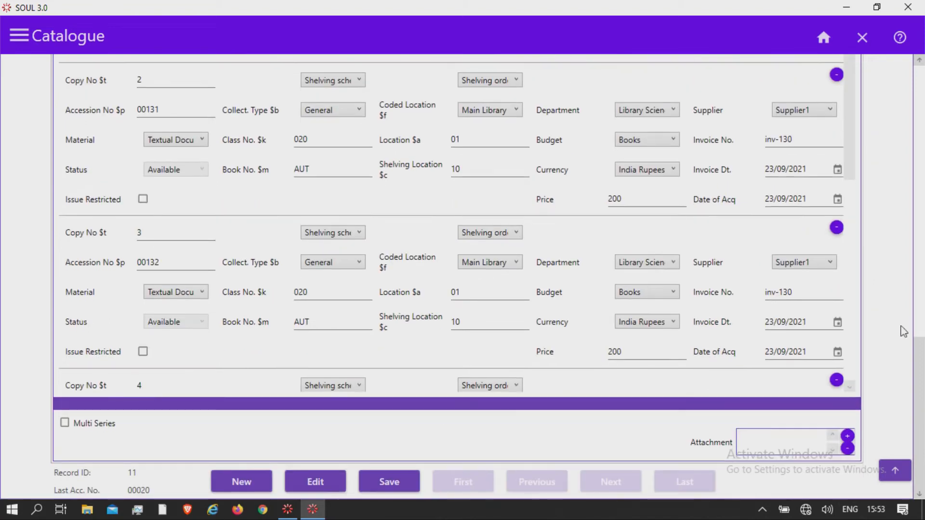
{"action": "left_click", "coordinate": [849, 386]}
{"action": "left_click", "coordinate": [849, 386]}
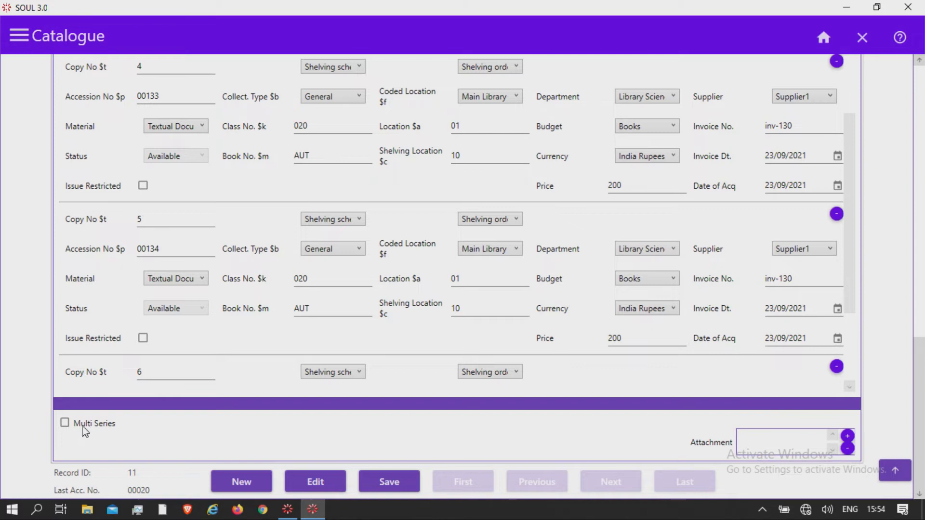
{"action": "left_click", "coordinate": [65, 423]}
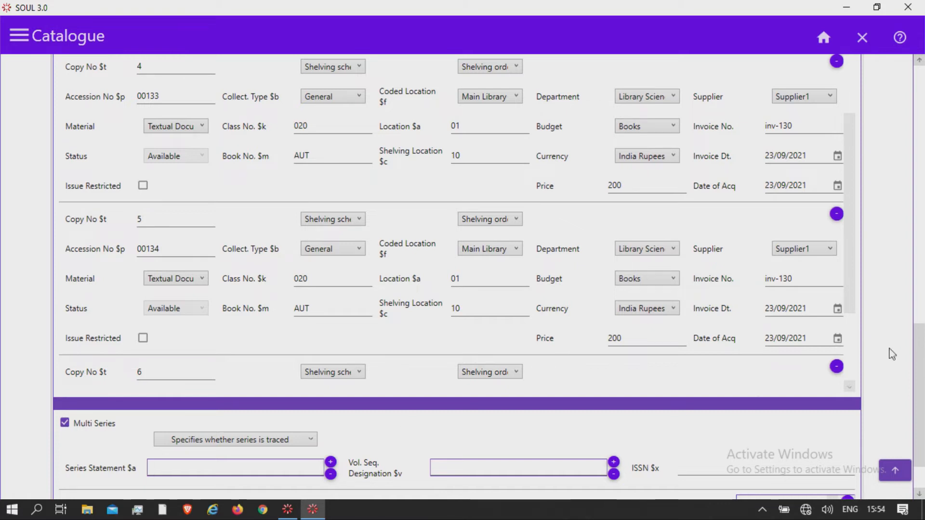
{"action": "left_click_drag", "start_coordinate": [919, 356], "coordinate": [918, 380]}
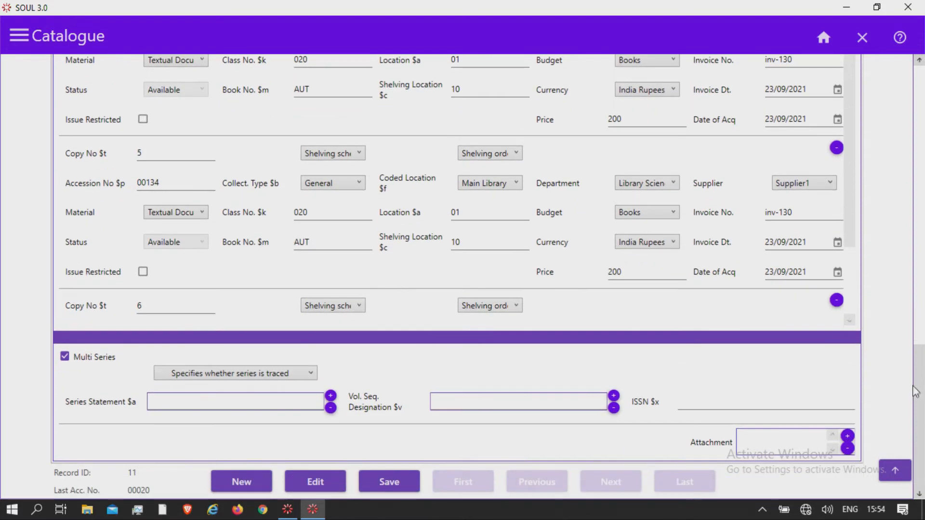
{"action": "left_click", "coordinate": [295, 378]}
{"action": "left_click", "coordinate": [294, 378]}
{"action": "left_click", "coordinate": [215, 403]}
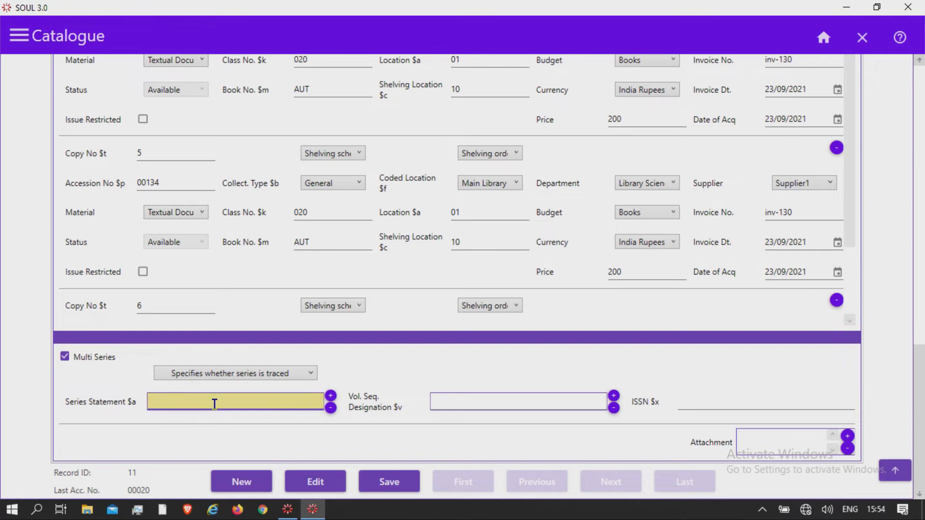
{"action": "left_click", "coordinate": [458, 403]}
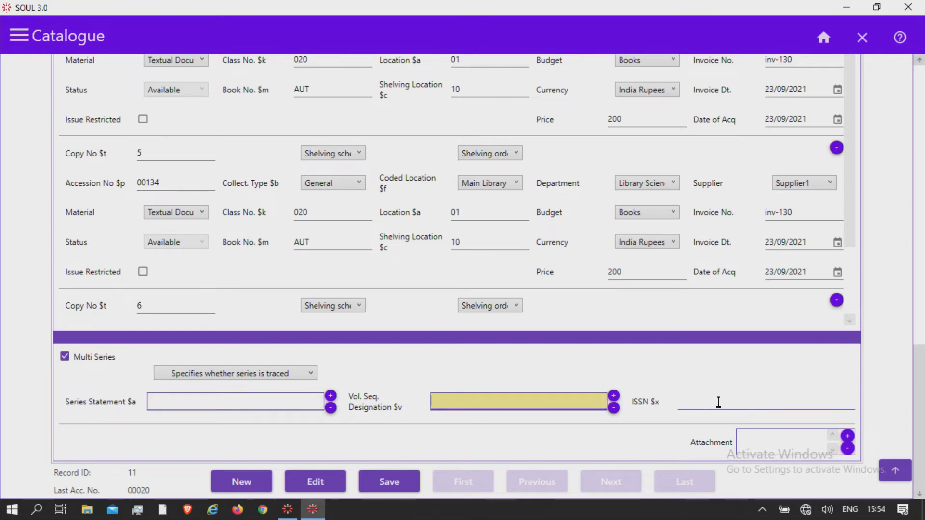
{"action": "left_click", "coordinate": [701, 403]}
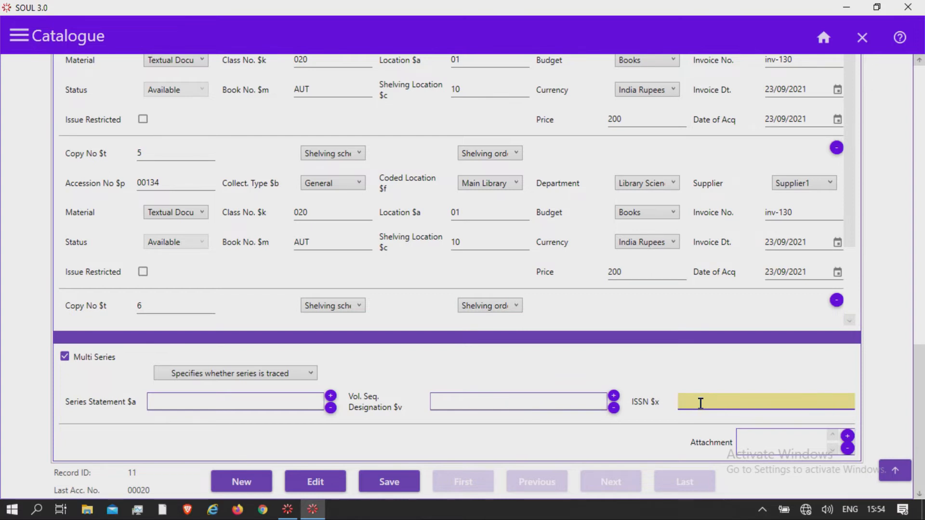
{"action": "left_click", "coordinate": [65, 356]}
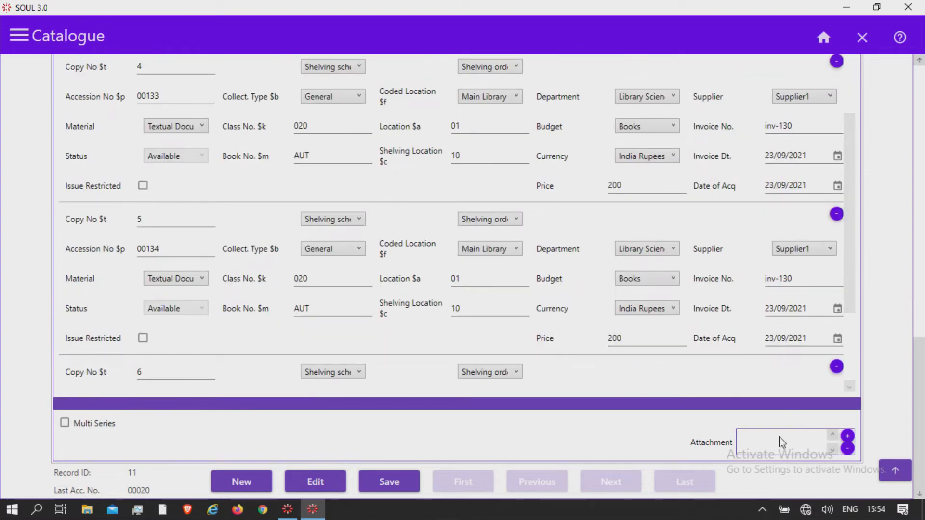
Attach the file Brave Passwords.csv from the Documents folder to the record, and remove that attachment again
{"action": "left_click", "coordinate": [848, 438]}
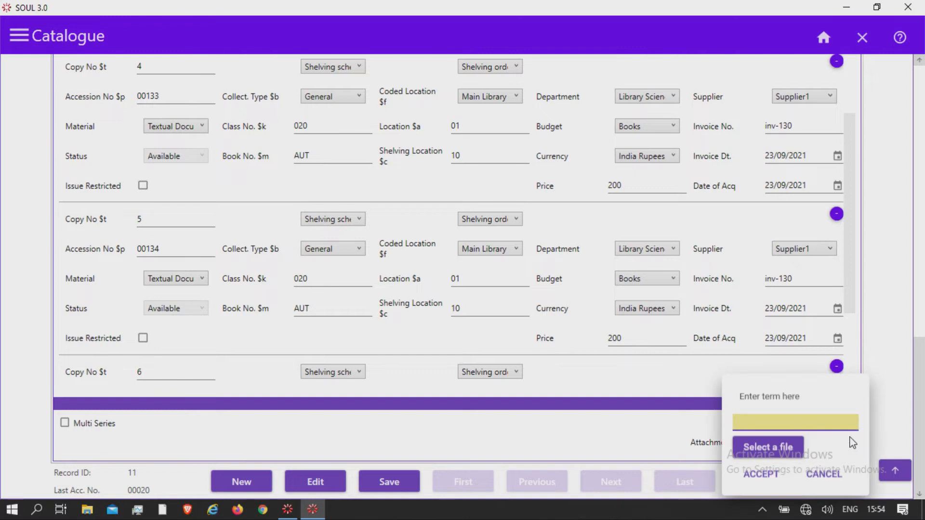
{"action": "left_click", "coordinate": [785, 448]}
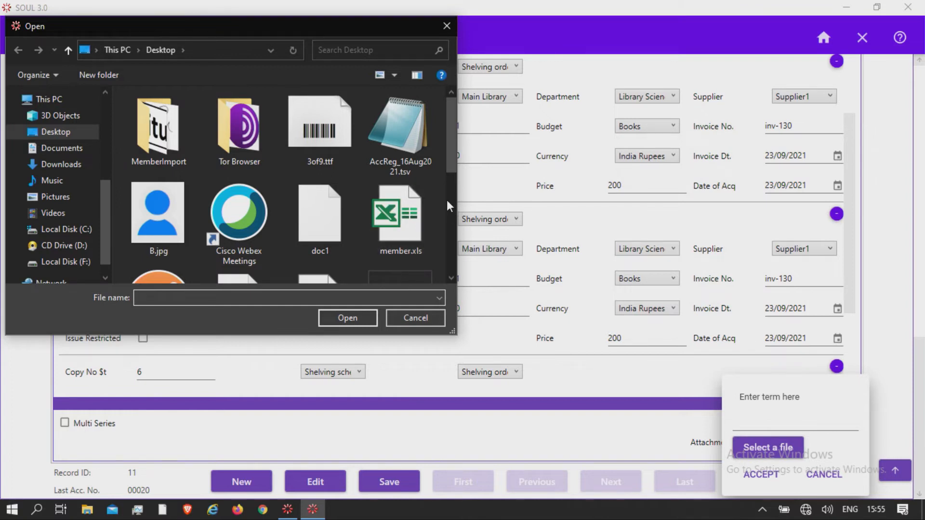
{"action": "scroll", "coordinate": [447, 200], "scroll_direction": "down", "scroll_amount": 2}
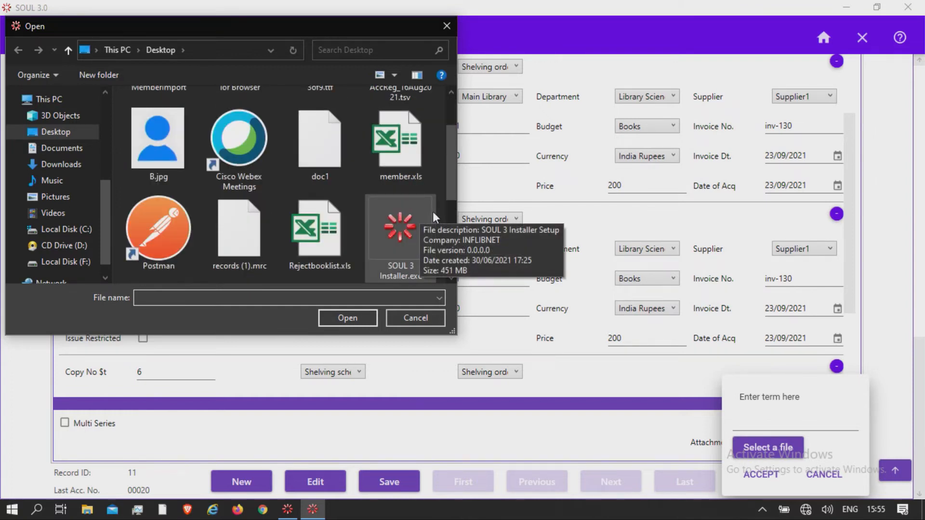
{"action": "scroll", "coordinate": [432, 212], "scroll_direction": "up", "scroll_amount": 2}
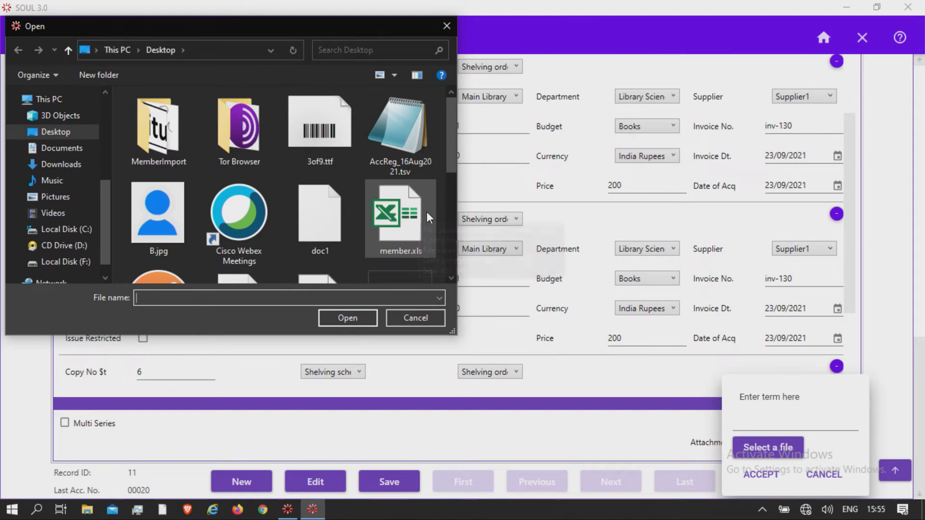
{"action": "double_click", "coordinate": [177, 124]}
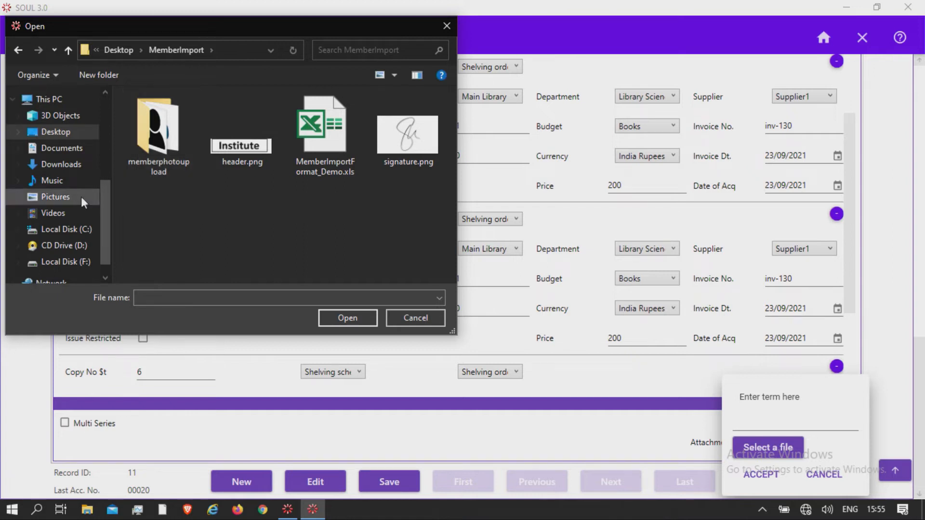
{"action": "left_click", "coordinate": [80, 153]}
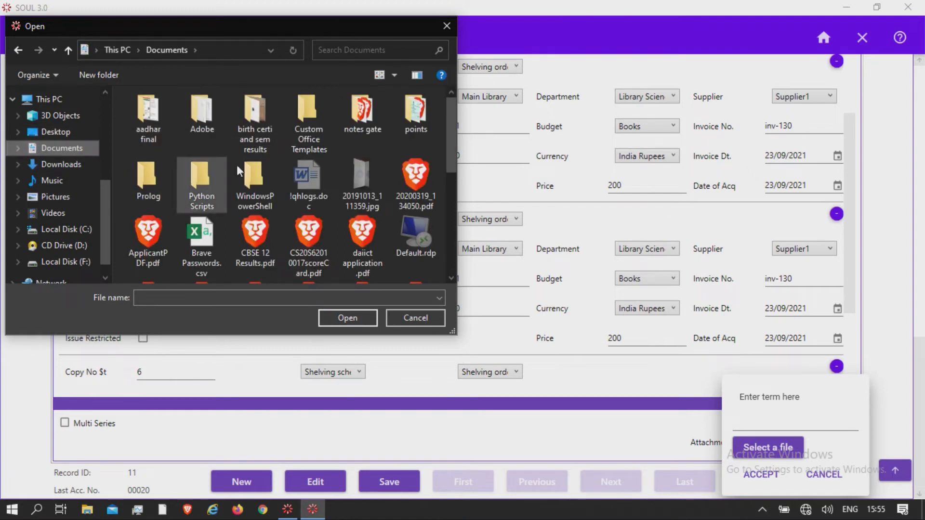
{"action": "scroll", "coordinate": [284, 195], "scroll_direction": "down", "scroll_amount": 1}
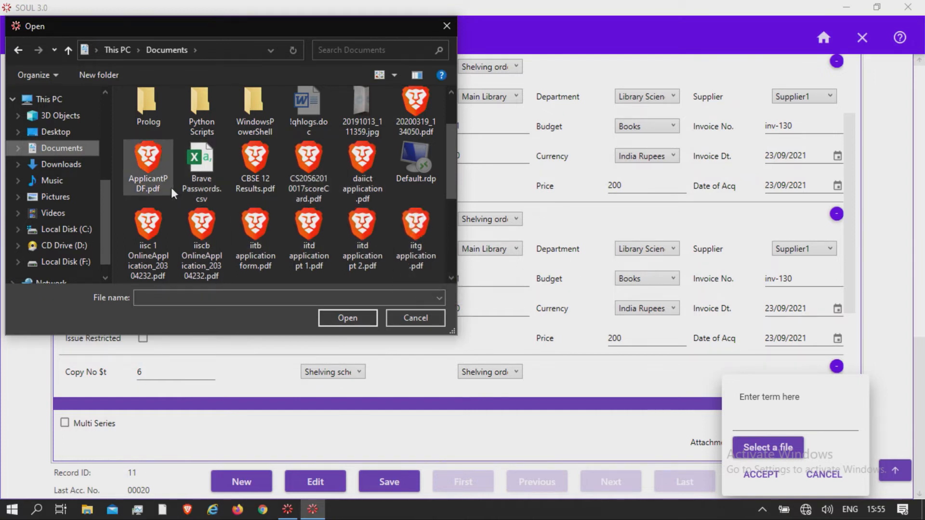
{"action": "left_click", "coordinate": [209, 177]}
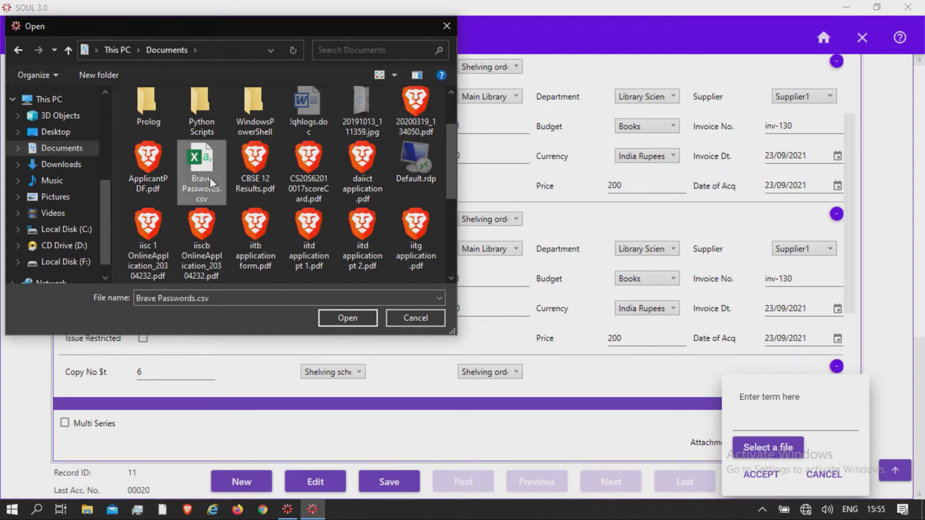
{"action": "left_click", "coordinate": [347, 317]}
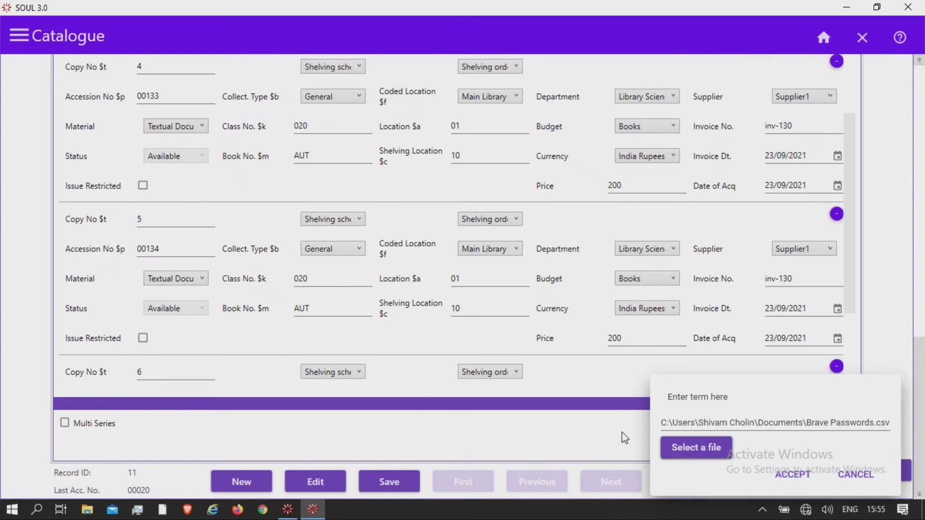
{"action": "left_click", "coordinate": [856, 474]}
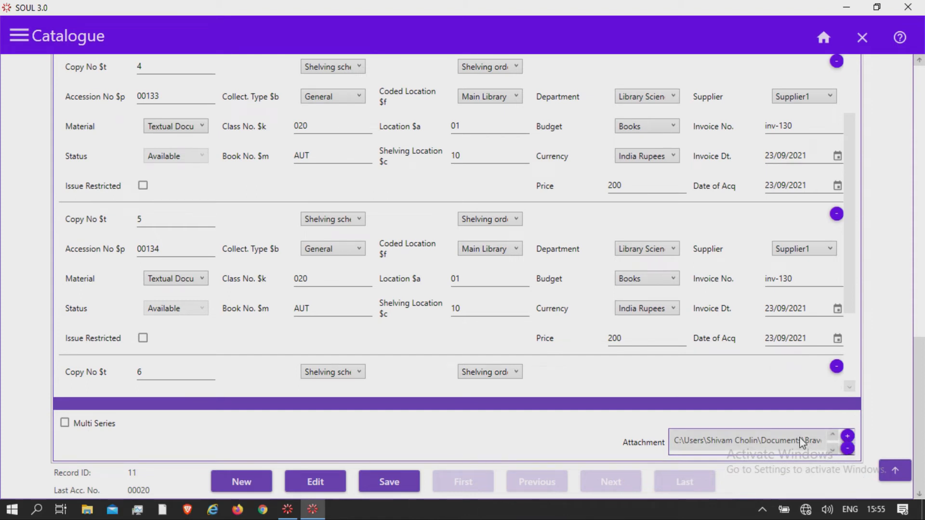
{"action": "left_click", "coordinate": [846, 450]}
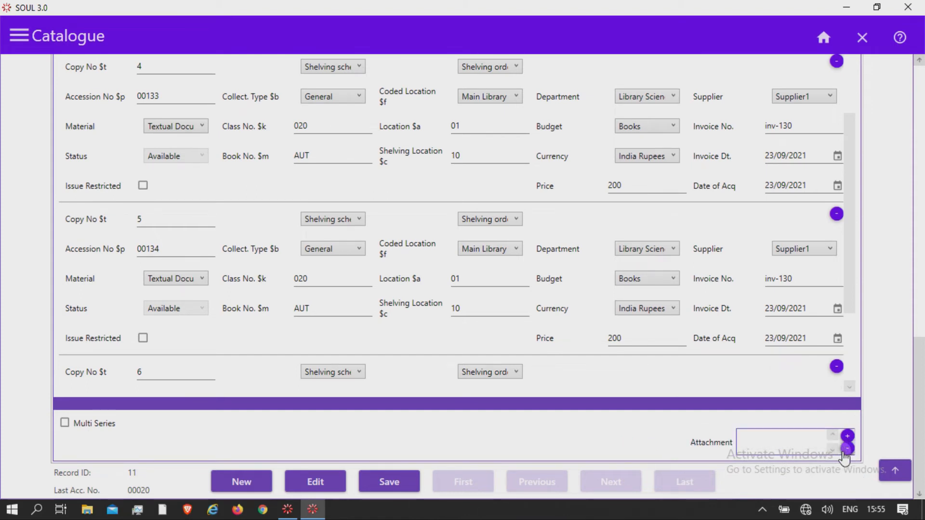
Examine the varying form of title (246) fields of the optional entry, including the type of title and note/added entry choices
{"action": "left_click_drag", "start_coordinate": [921, 387], "coordinate": [923, 72]}
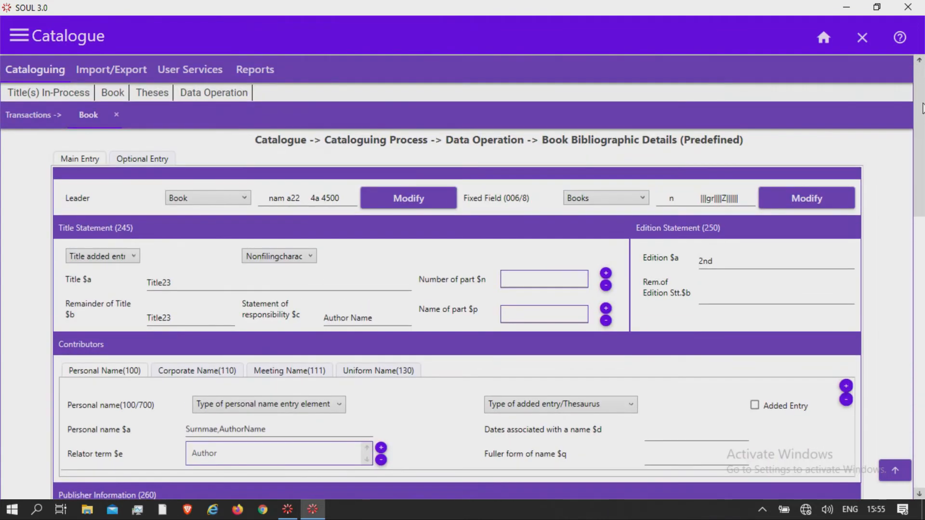
{"action": "left_click", "coordinate": [129, 160]}
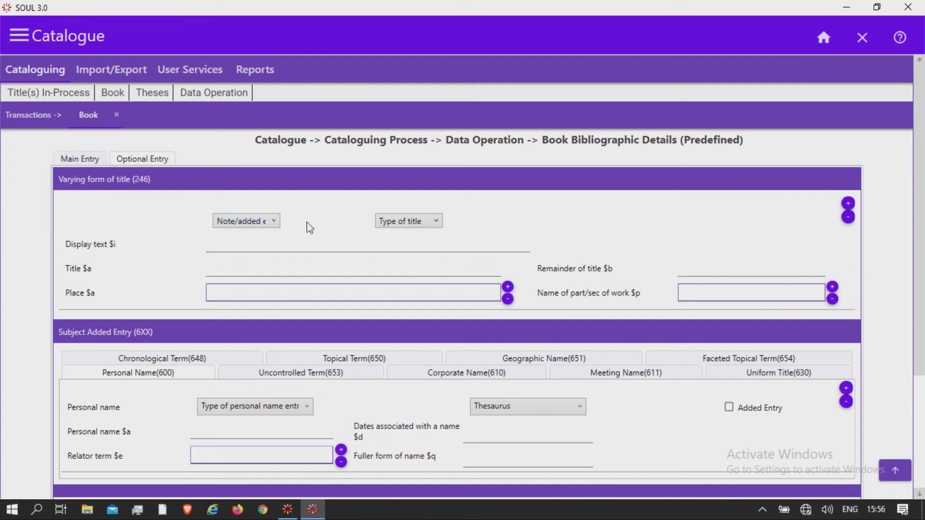
{"action": "left_click", "coordinate": [414, 222]}
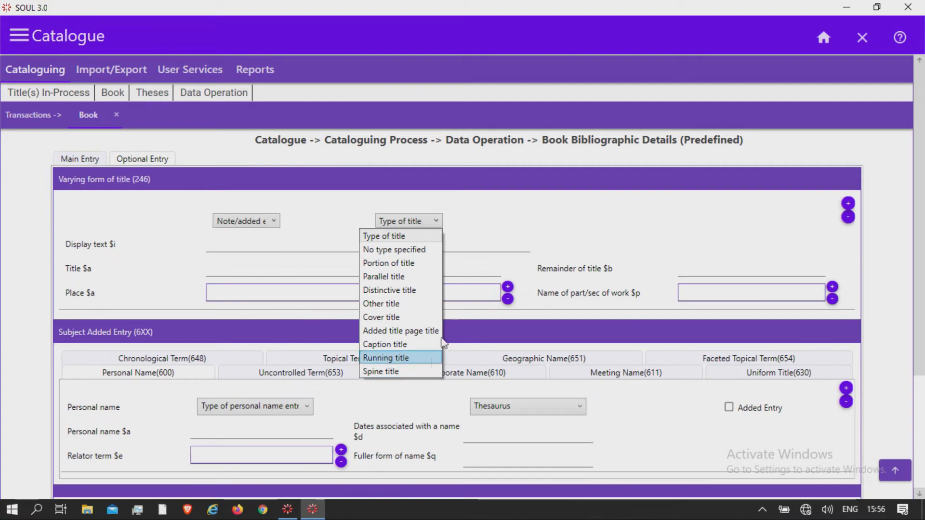
{"action": "left_click", "coordinate": [464, 234]}
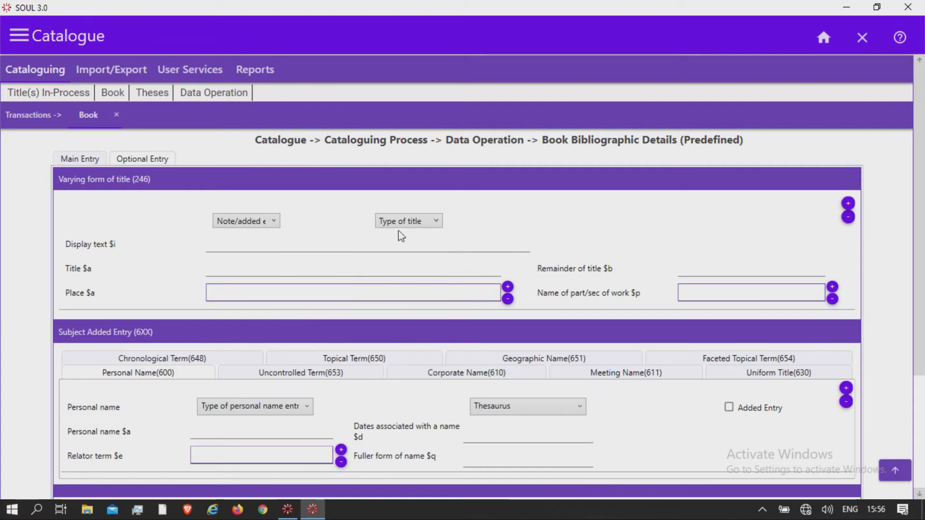
{"action": "left_click", "coordinate": [276, 223]}
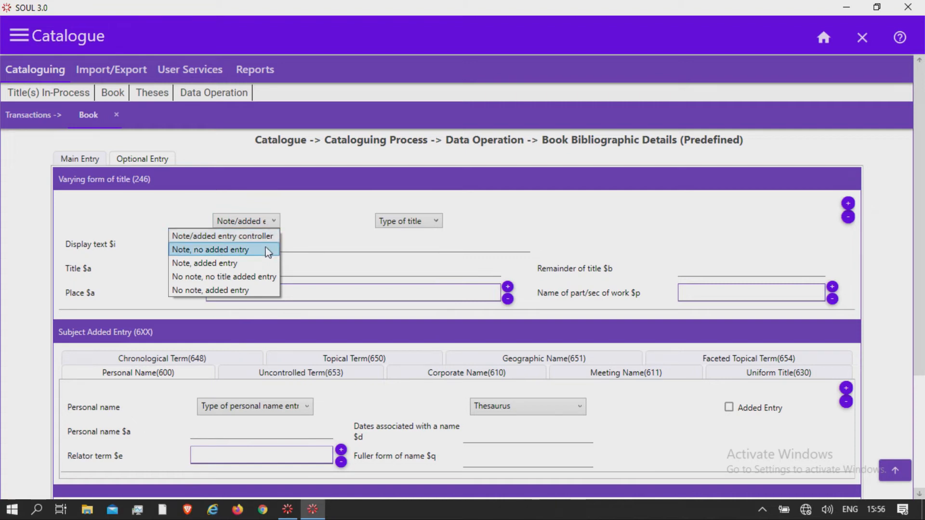
{"action": "left_click", "coordinate": [338, 238]}
{"action": "left_click", "coordinate": [299, 243]}
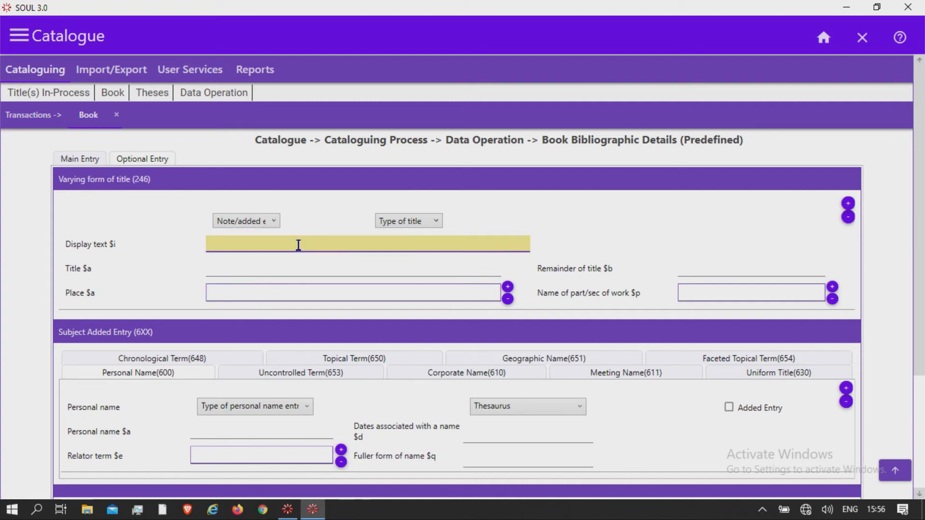
{"action": "left_click", "coordinate": [292, 268]}
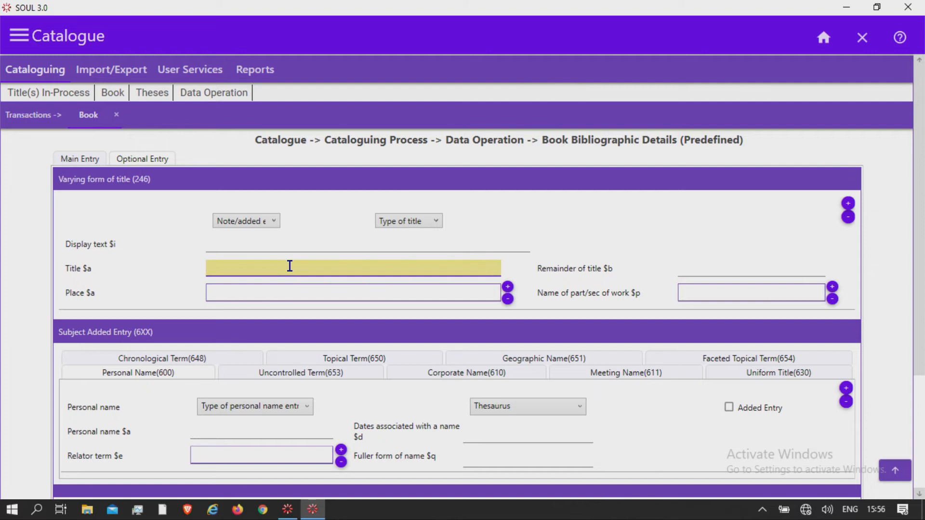
{"action": "left_click", "coordinate": [708, 269]}
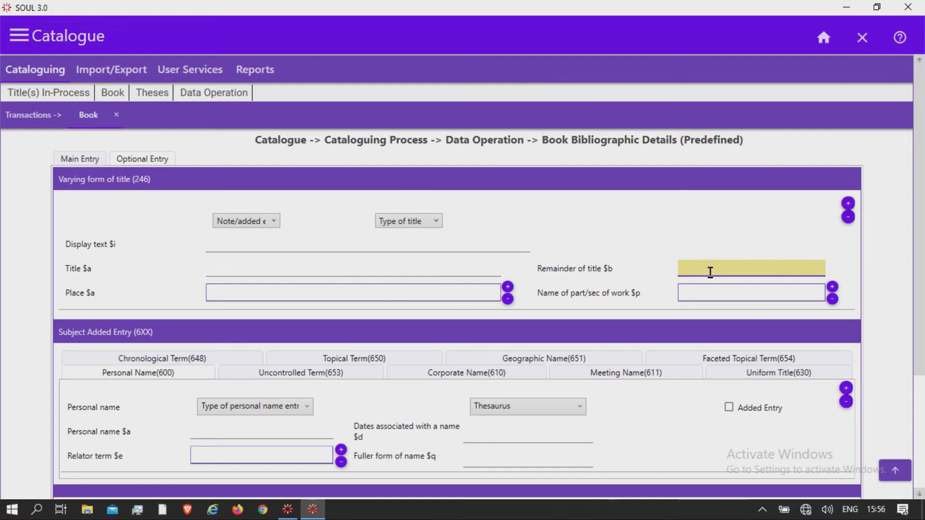
{"action": "left_click", "coordinate": [709, 291]}
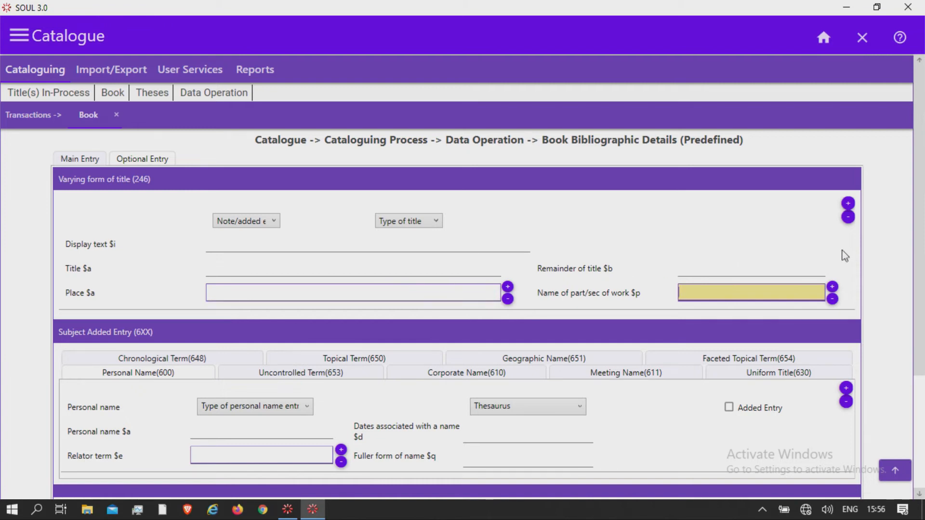
Review the subject added entry (6XX) forms for topical, personal, corporate, uniform title and chronological entries, ending with the uncontrolled term (653)
{"action": "scroll", "coordinate": [862, 262], "scroll_direction": "down", "scroll_amount": 2}
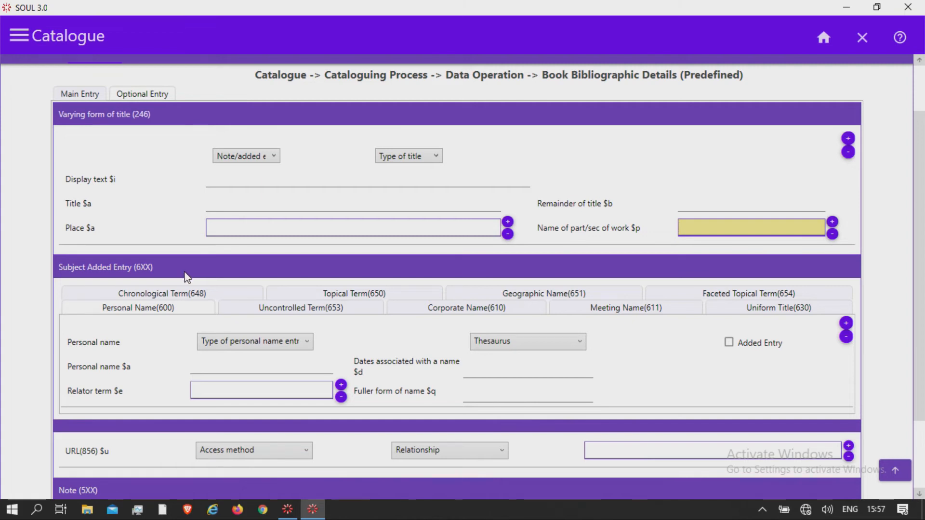
{"action": "left_click", "coordinate": [426, 295]}
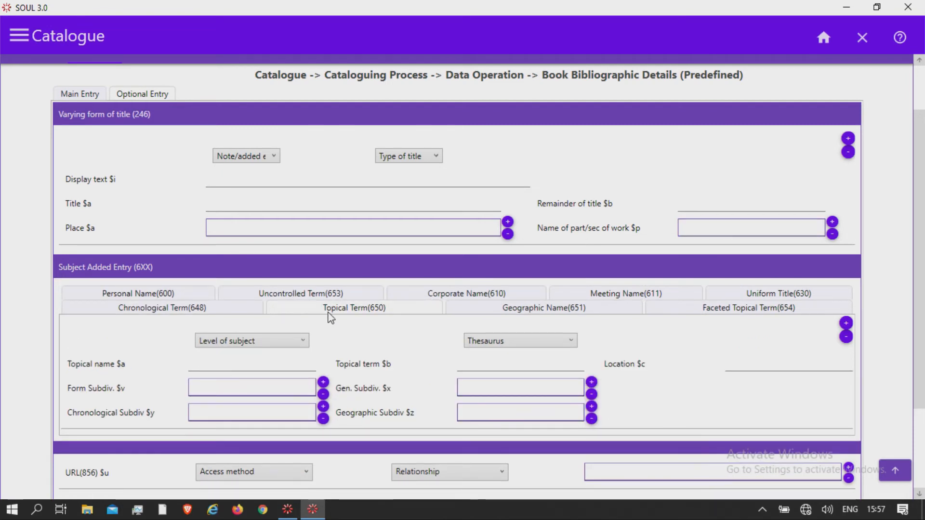
{"action": "left_click", "coordinate": [195, 294]}
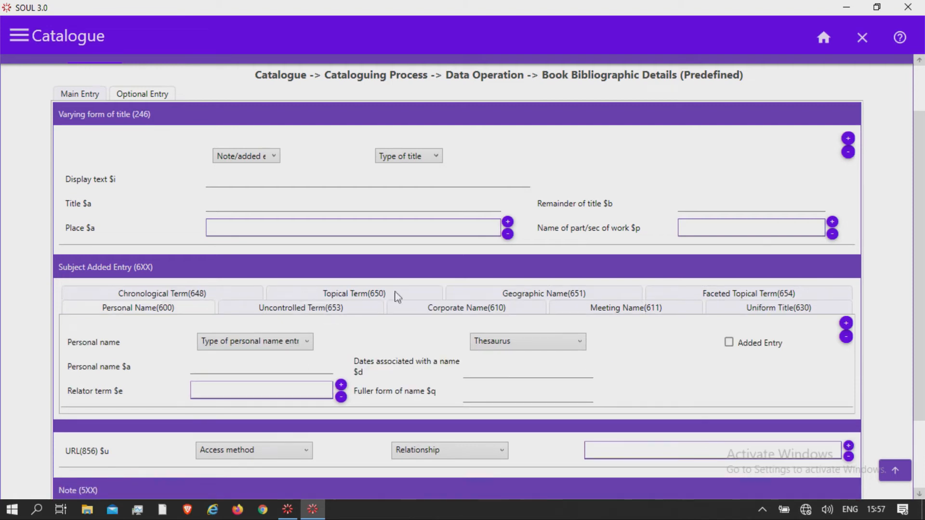
{"action": "left_click", "coordinate": [483, 311]}
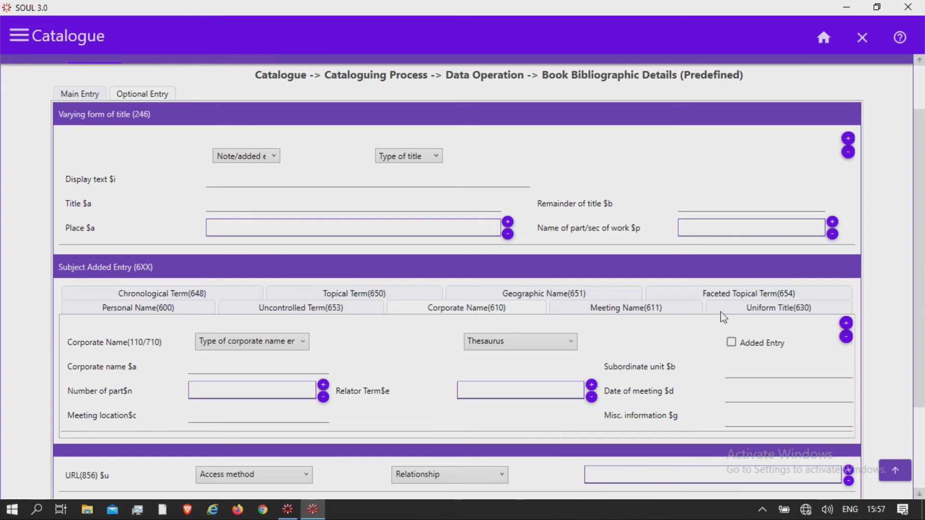
{"action": "left_click", "coordinate": [754, 315]}
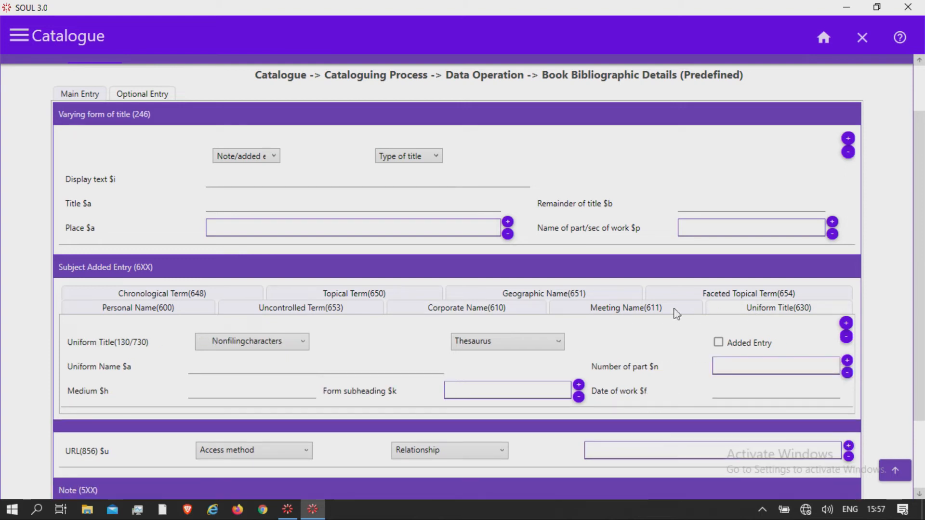
{"action": "left_click", "coordinate": [213, 297]}
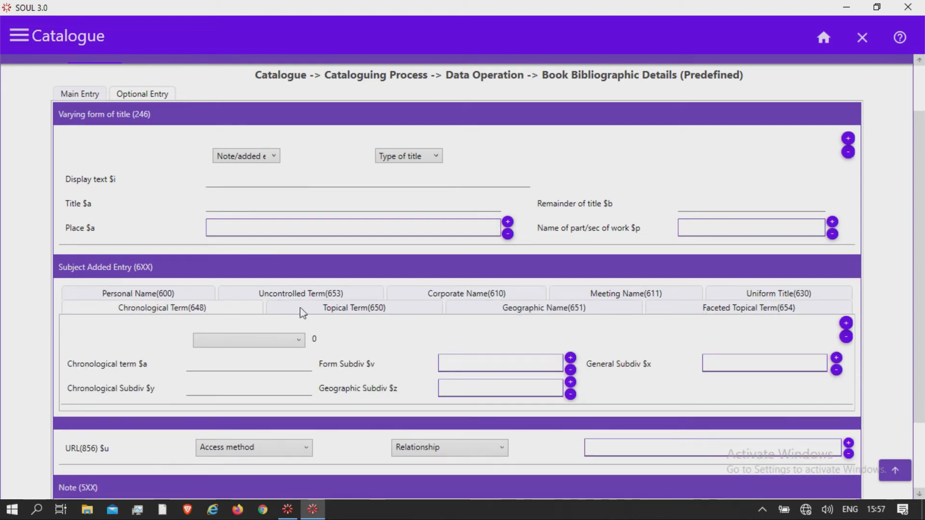
{"action": "left_click", "coordinate": [349, 298]}
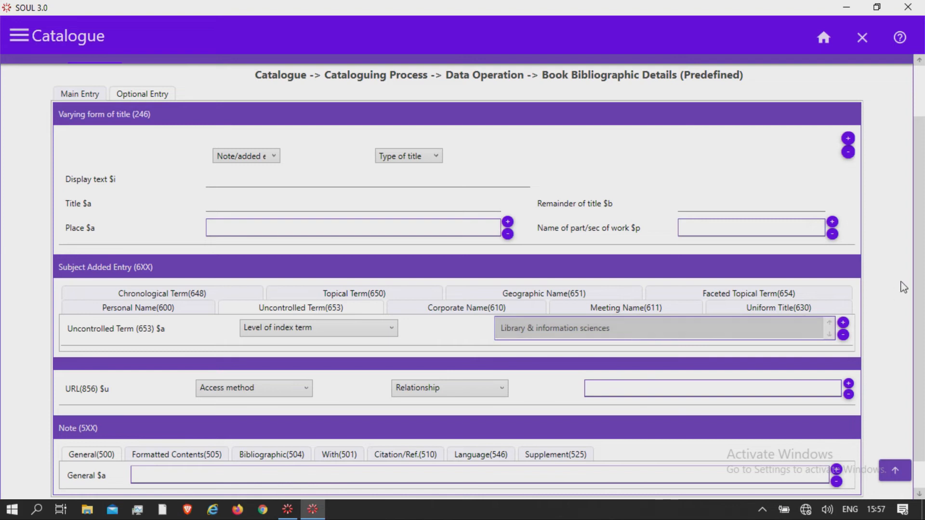
Check the class number in the publisher information area of the main entry
{"action": "left_click_drag", "start_coordinate": [919, 274], "coordinate": [923, 218]}
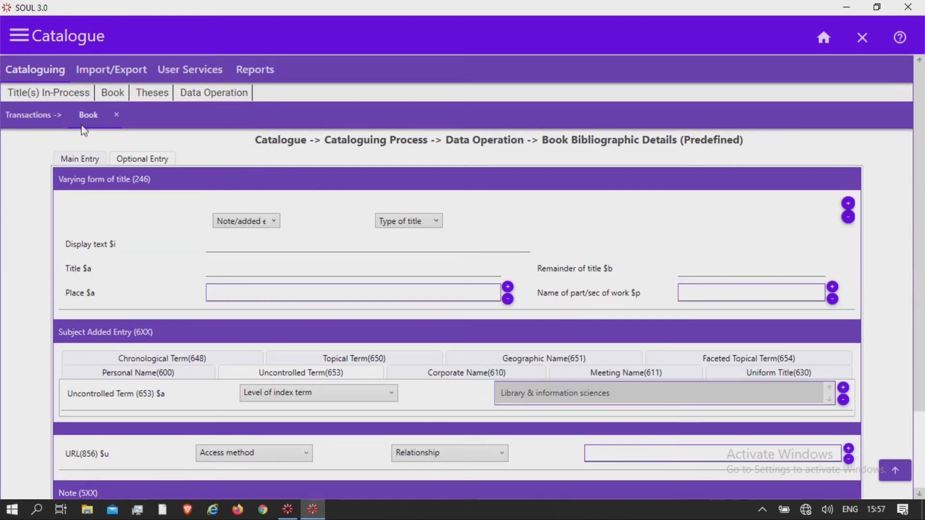
{"action": "left_click", "coordinate": [80, 159]}
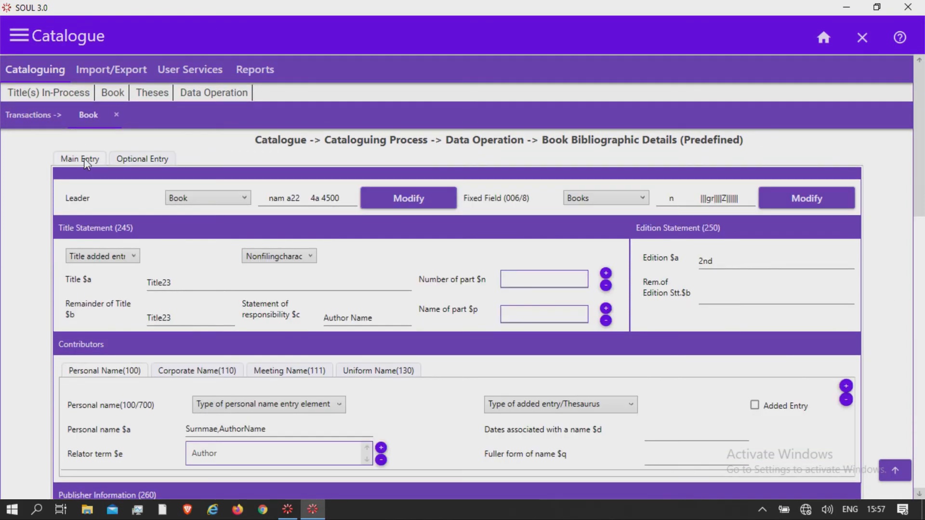
{"action": "left_click_drag", "start_coordinate": [919, 212], "coordinate": [918, 282]}
{"action": "left_click", "coordinate": [782, 328]}
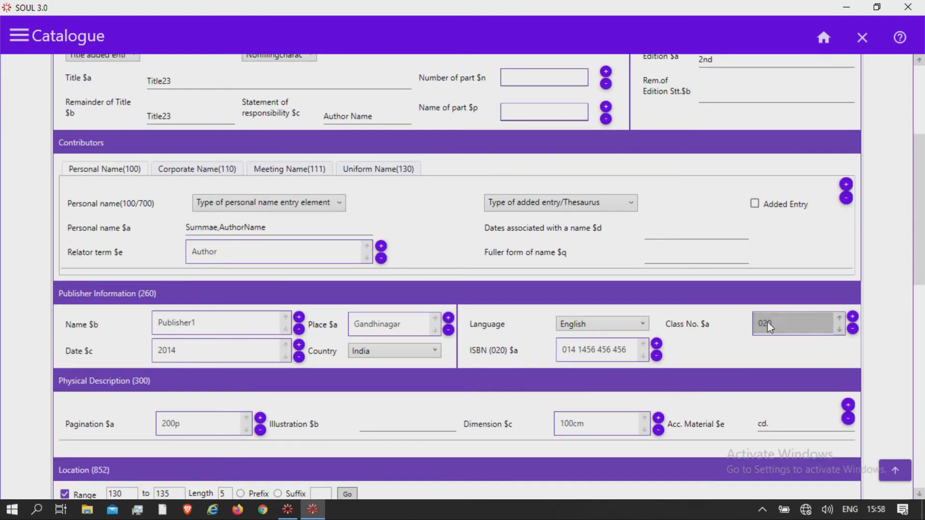
Add "Library Automation" as another uncontrolled subject term (653) in the optional entry
{"action": "left_click_drag", "start_coordinate": [920, 264], "coordinate": [923, 189]}
{"action": "left_click", "coordinate": [137, 160]}
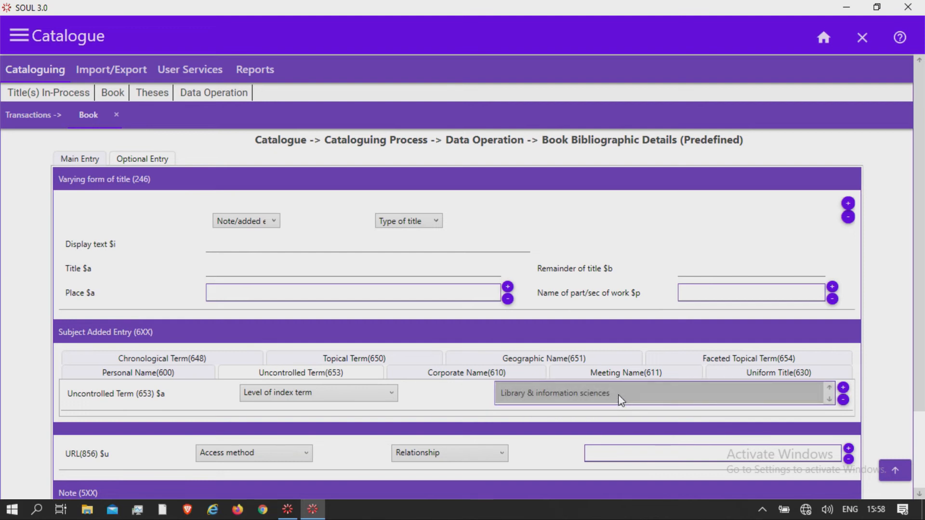
{"action": "left_click", "coordinate": [844, 393]}
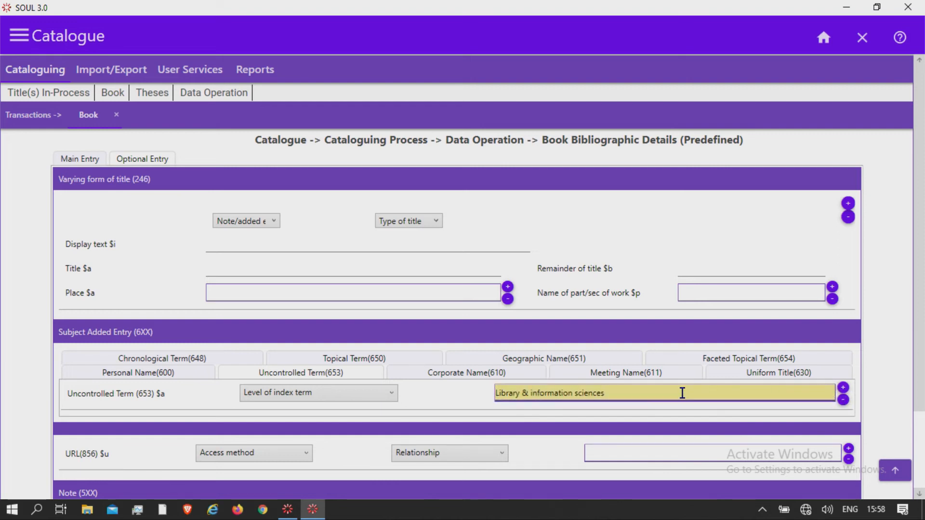
{"action": "left_click", "coordinate": [843, 388]}
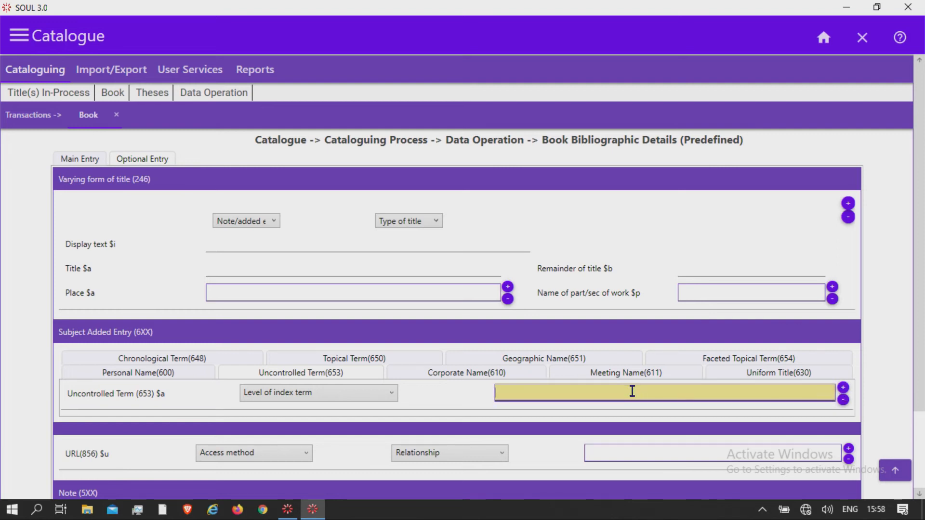
{"action": "type", "text": "Library Automation"}
{"action": "left_click", "coordinate": [842, 387]}
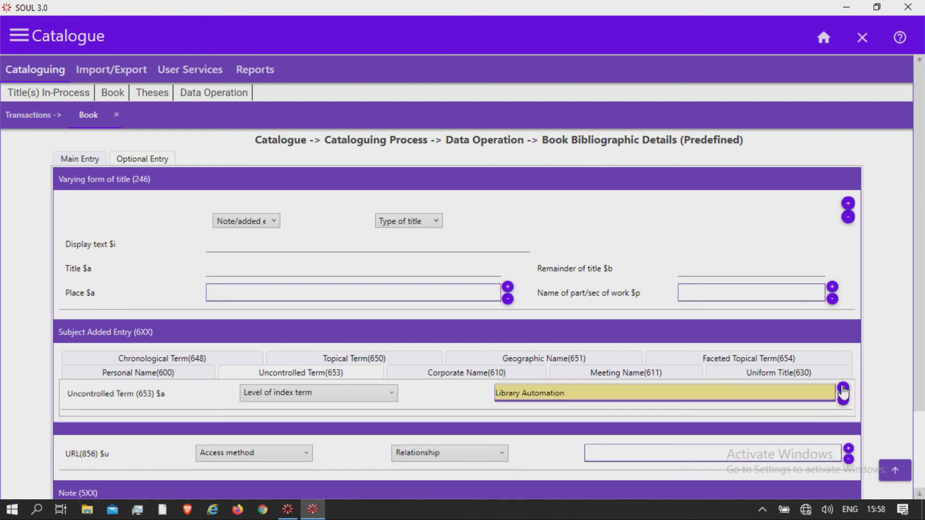
{"action": "scroll", "coordinate": [830, 398], "scroll_direction": "down", "scroll_amount": 1}
{"action": "left_click", "coordinate": [843, 399]}
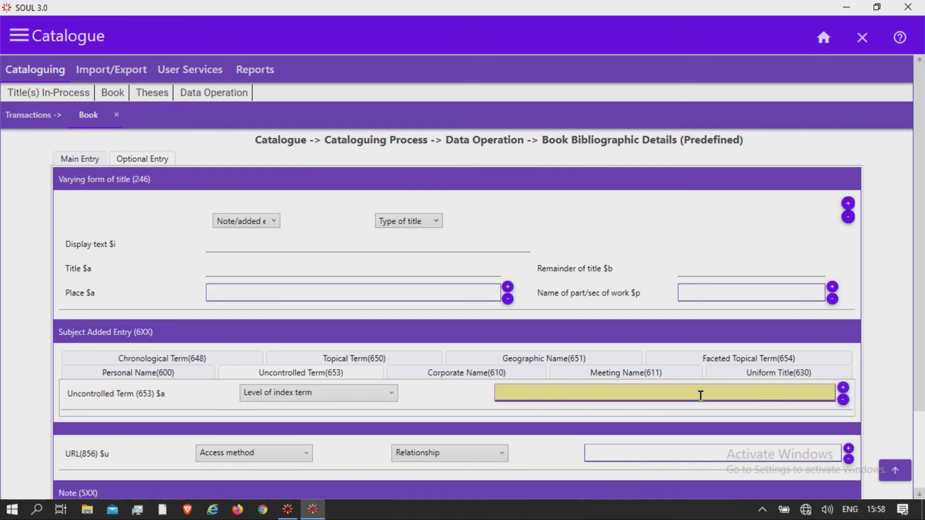
Add "Soul 3.0" as a further uncontrolled subject term (653) and check the list of entered terms
{"action": "type", "text": "Soul 3.0"}
{"action": "left_click", "coordinate": [842, 388]}
{"action": "left_click", "coordinate": [829, 409]}
{"action": "left_click_drag", "start_coordinate": [830, 404], "coordinate": [832, 396]}
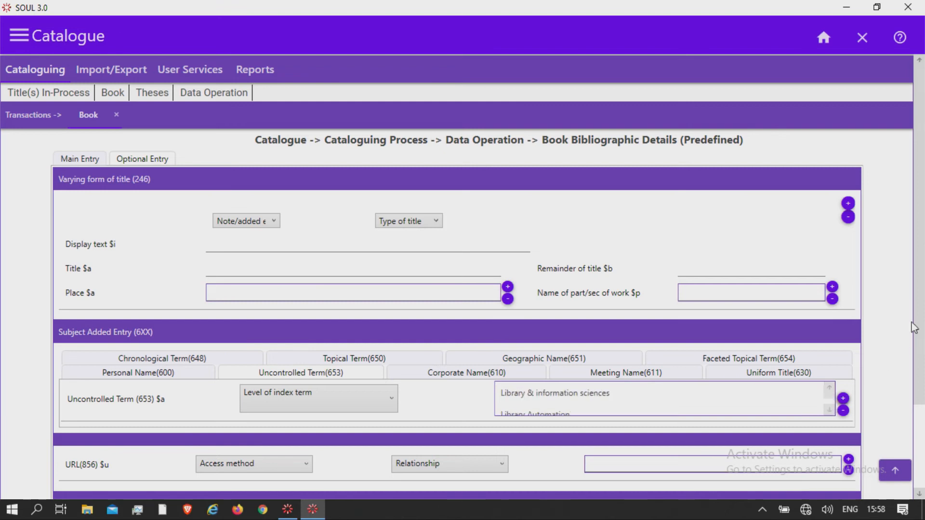
Examine the URL (856) fields of the optional entry, including the access method choices
{"action": "scroll", "coordinate": [908, 371], "scroll_direction": "down", "scroll_amount": 2}
{"action": "scroll", "coordinate": [908, 371], "scroll_direction": "down", "scroll_amount": 2}
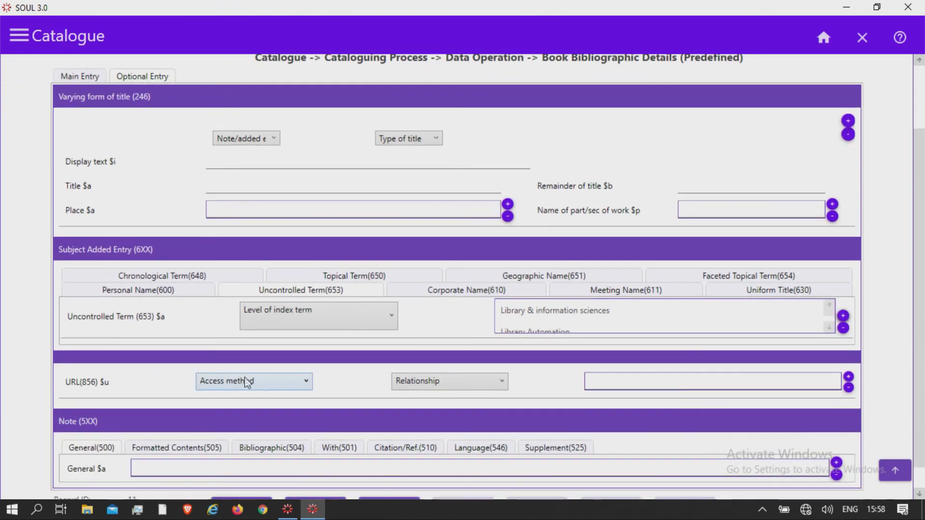
{"action": "left_click", "coordinate": [284, 391]}
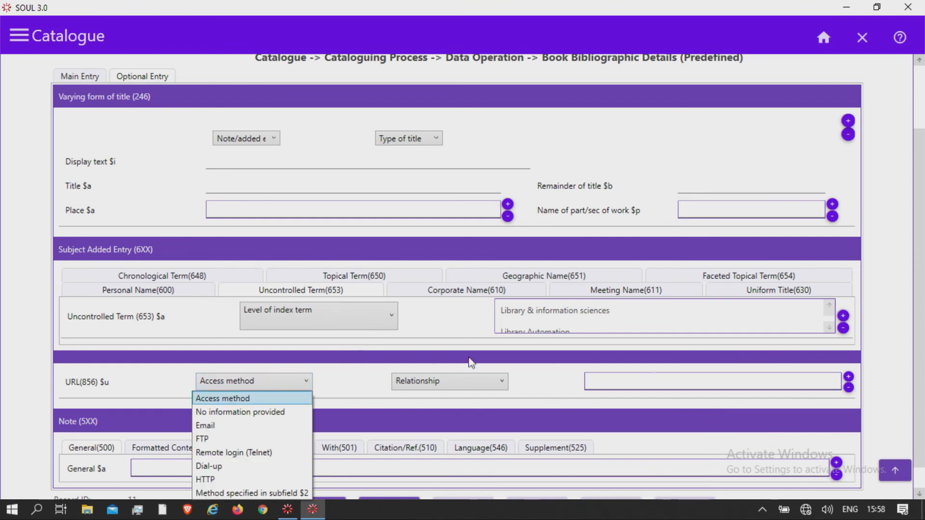
{"action": "left_click", "coordinate": [917, 381]}
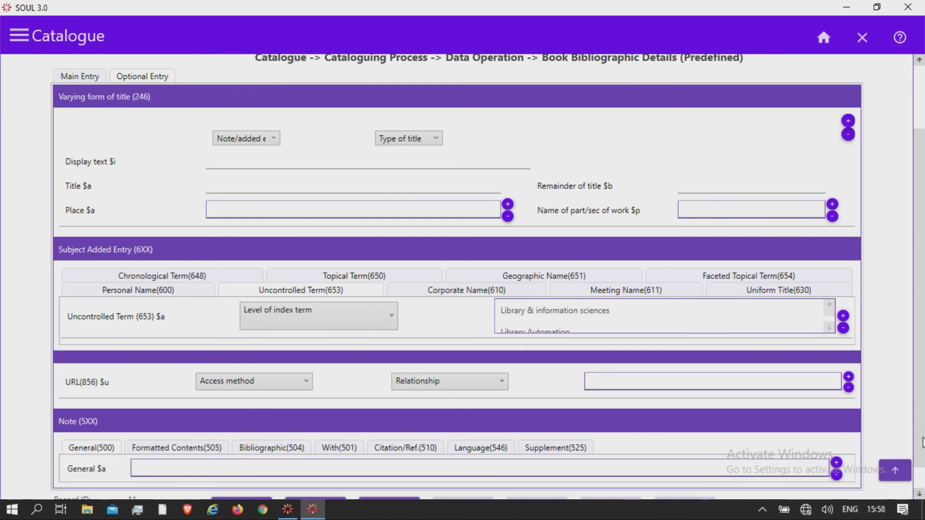
{"action": "scroll", "coordinate": [915, 440], "scroll_direction": "down", "scroll_amount": 2}
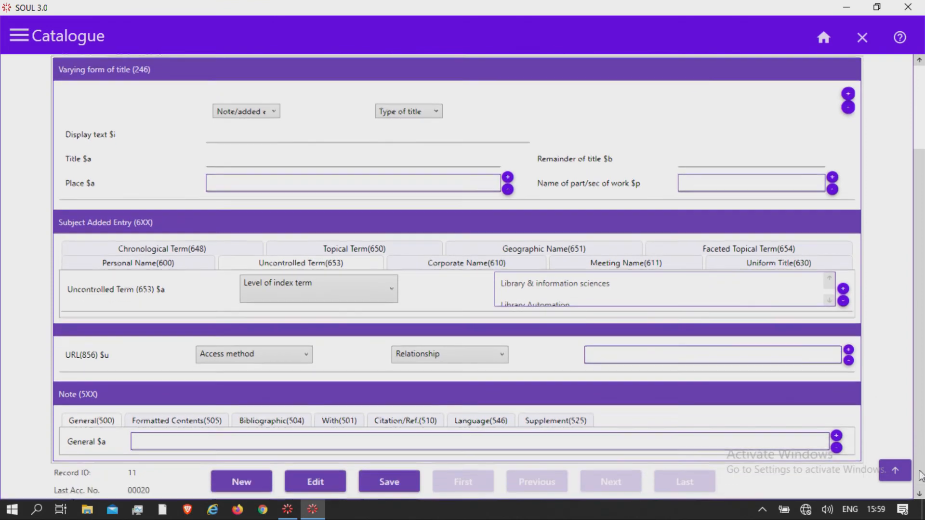
{"action": "left_click", "coordinate": [305, 356]}
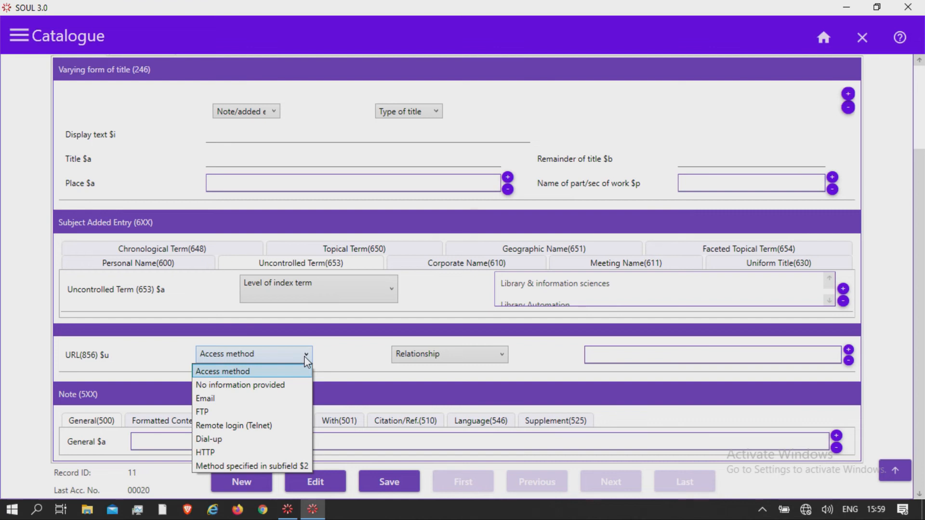
{"action": "left_click", "coordinate": [305, 357]}
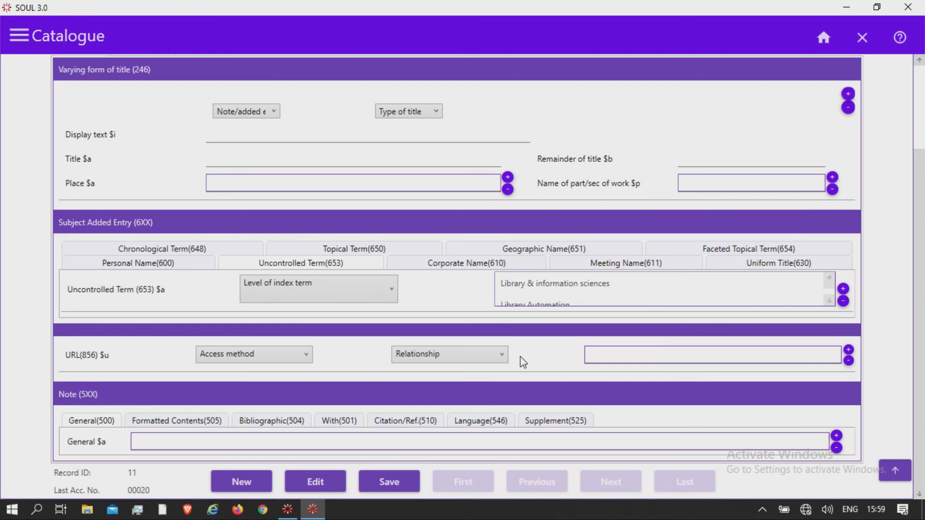
{"action": "left_click", "coordinate": [598, 353]}
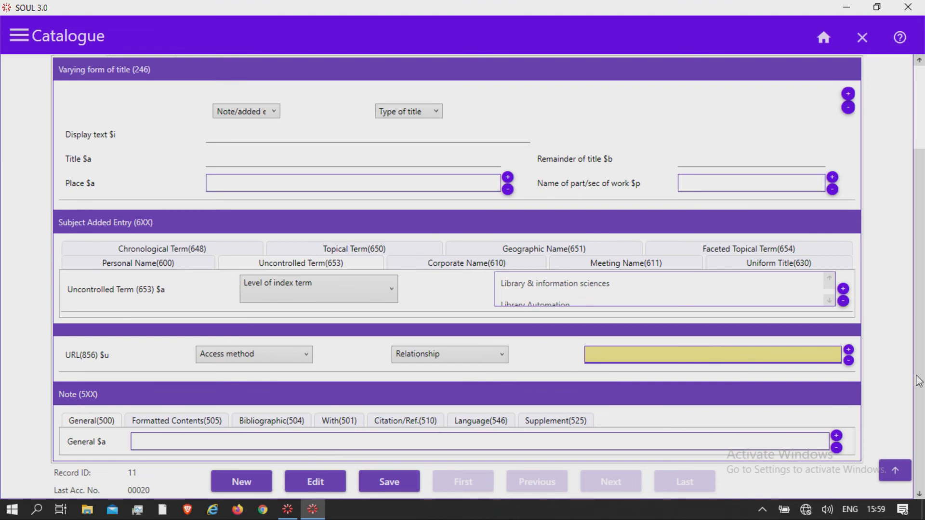
Review the note (5XX) forms for general, formatted contents, bibliographic, with, citation/reference, language and supplement notes
{"action": "left_click", "coordinate": [97, 418]}
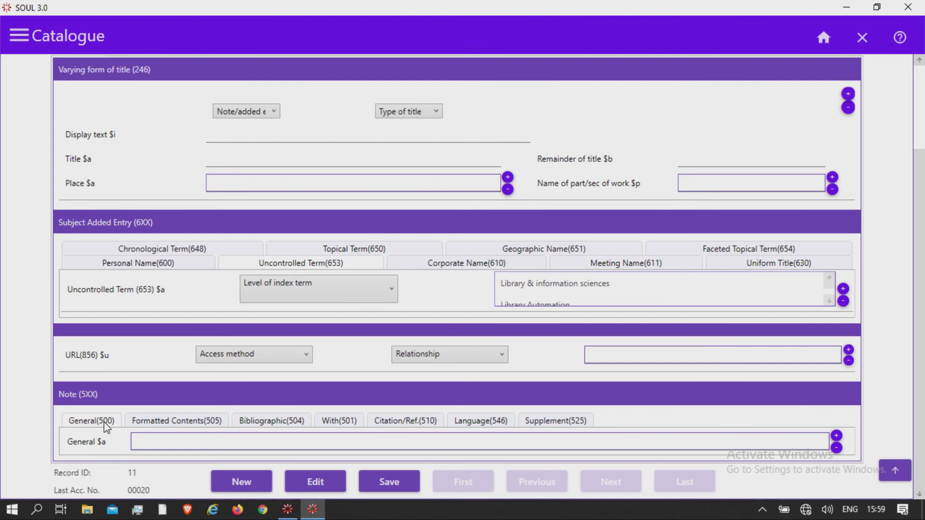
{"action": "left_click", "coordinate": [189, 439]}
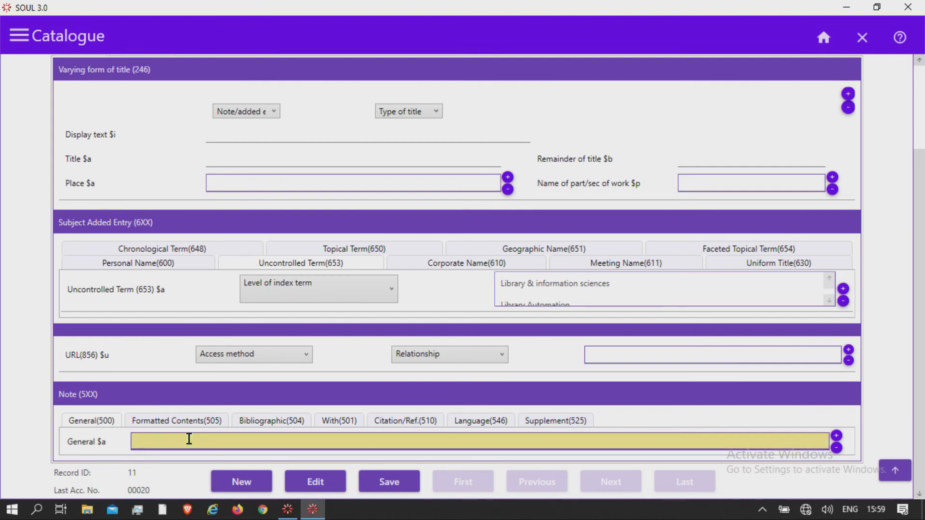
{"action": "left_click", "coordinate": [214, 422]}
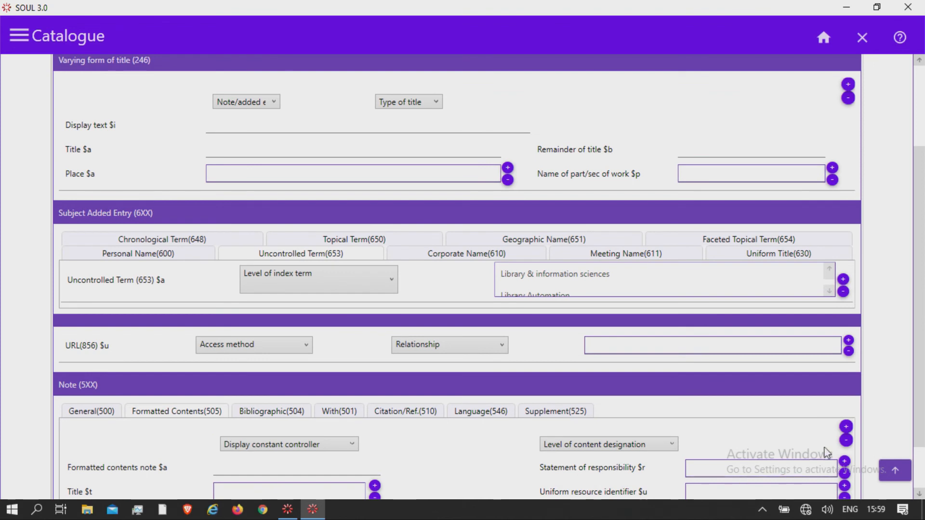
{"action": "scroll", "coordinate": [917, 424], "scroll_direction": "down", "scroll_amount": 2}
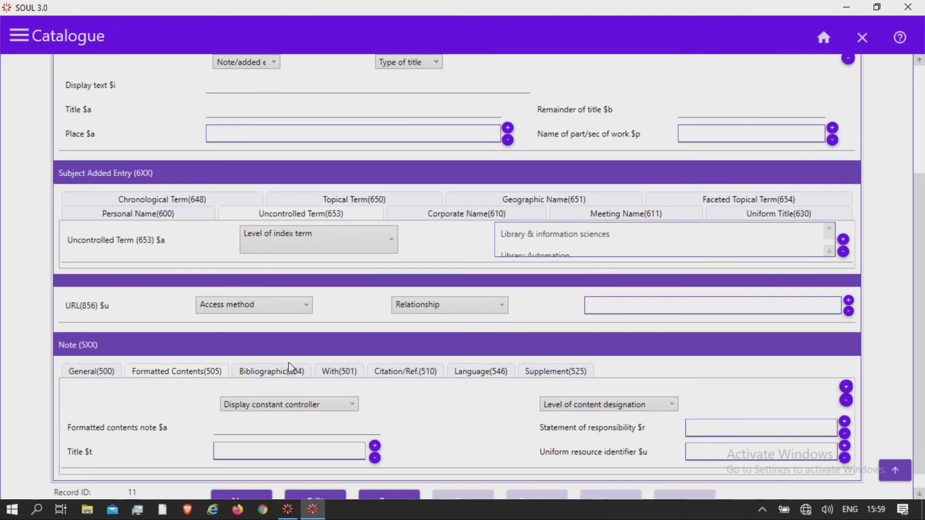
{"action": "left_click", "coordinate": [299, 372]}
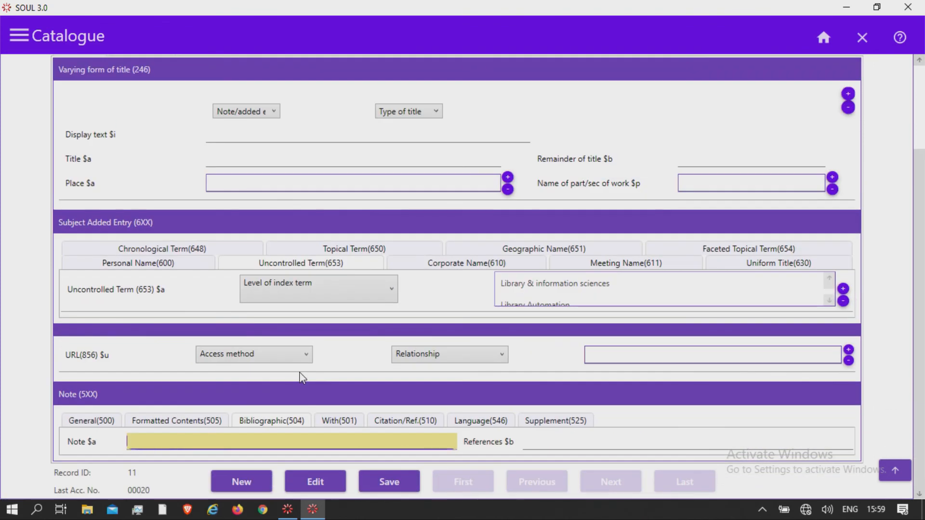
{"action": "left_click", "coordinate": [357, 421]}
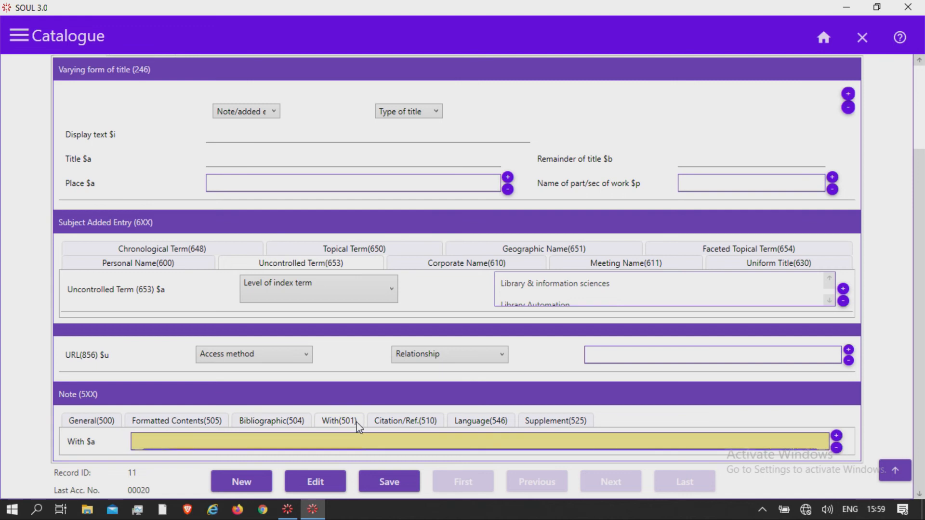
{"action": "left_click", "coordinate": [427, 421]}
{"action": "left_click", "coordinate": [502, 408]}
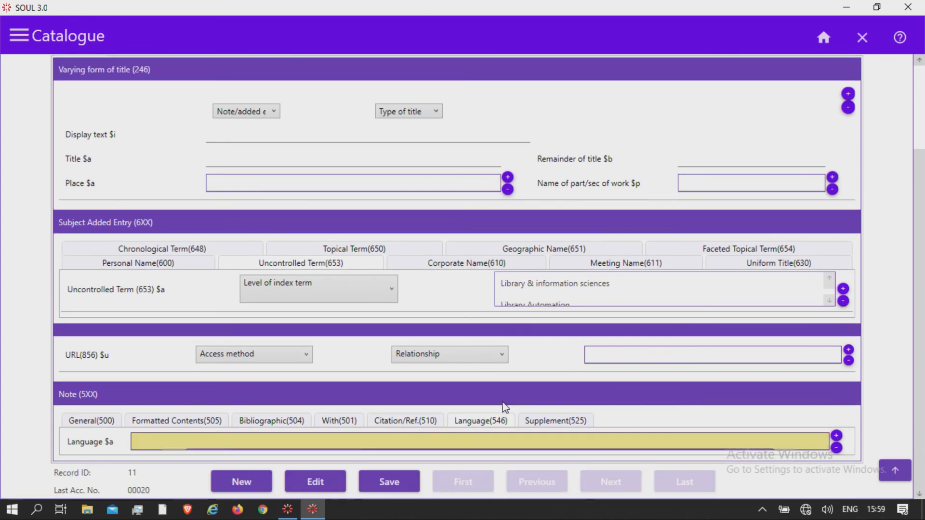
{"action": "left_click", "coordinate": [567, 425]}
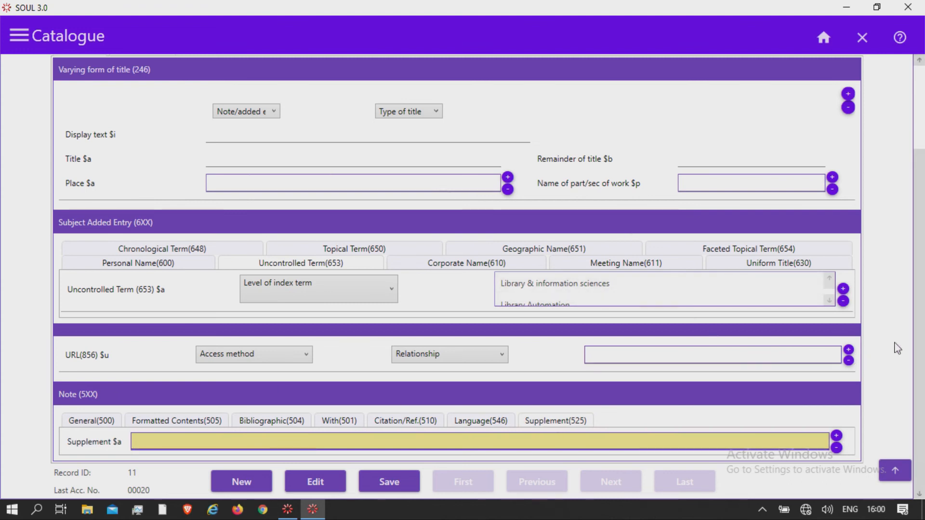
Check the main entry from the title statement to the location data of the copies and the attachment area
{"action": "scroll", "coordinate": [922, 335], "scroll_direction": "up", "scroll_amount": 3}
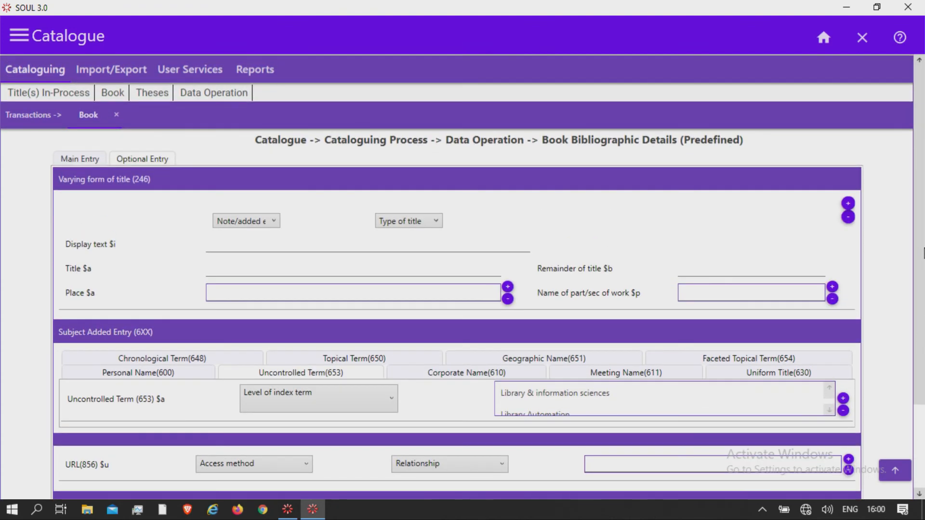
{"action": "left_click", "coordinate": [79, 158]}
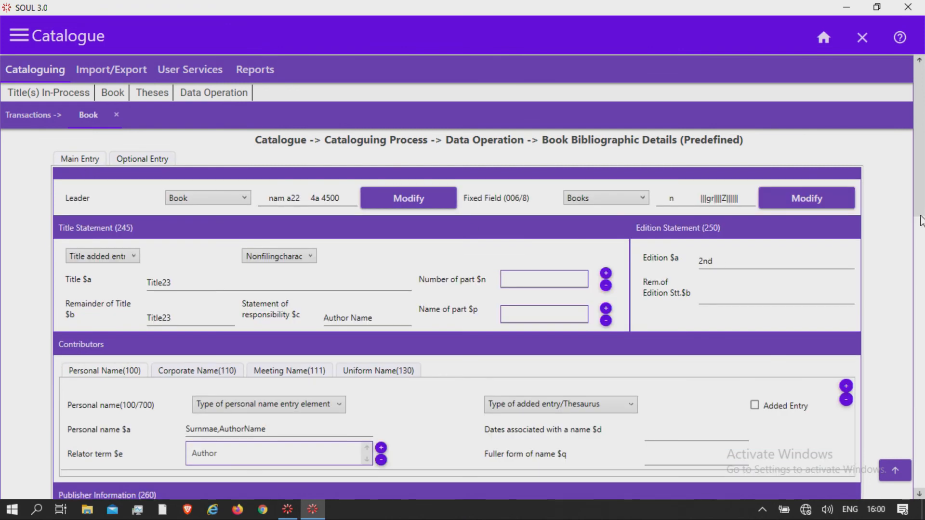
{"action": "scroll", "coordinate": [922, 269], "scroll_direction": "down", "scroll_amount": 10}
{"action": "scroll", "coordinate": [921, 426], "scroll_direction": "down", "scroll_amount": 5}
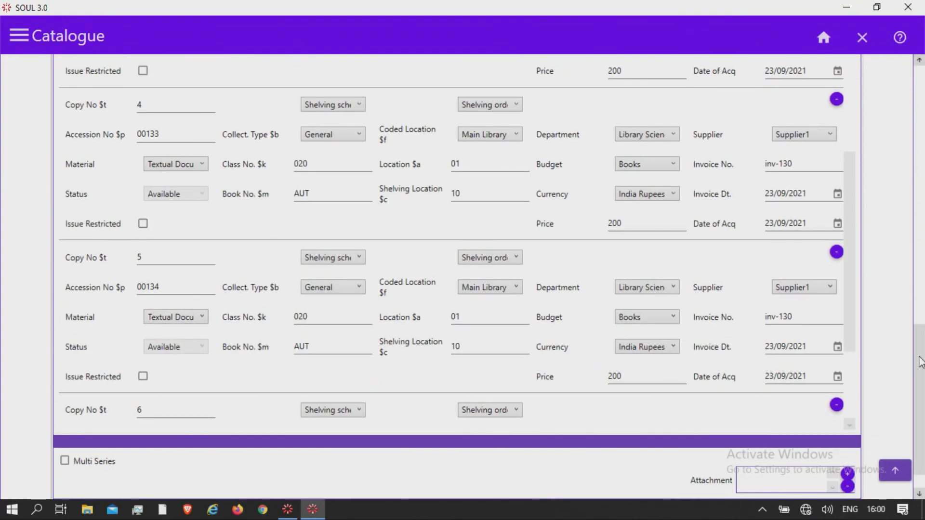
{"action": "scroll", "coordinate": [920, 380], "scroll_direction": "down", "scroll_amount": 1}
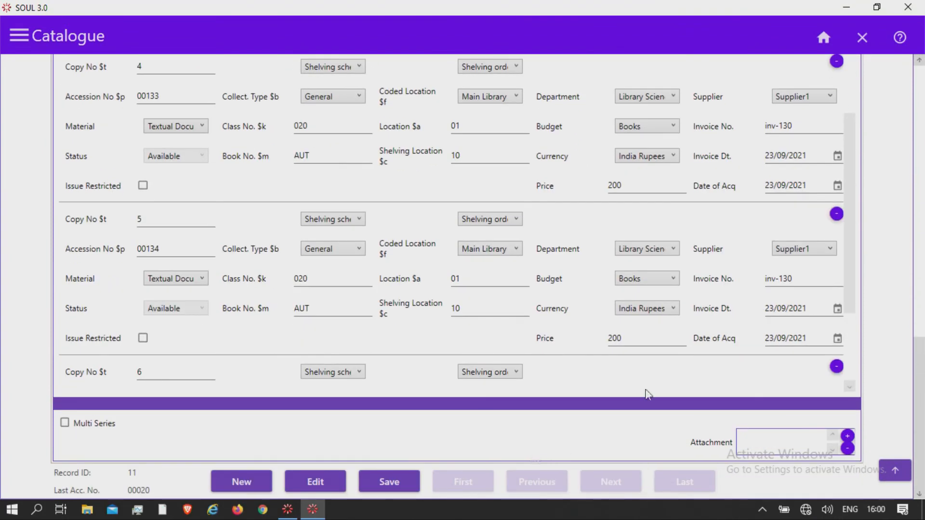
{"action": "scroll", "coordinate": [920, 289], "scroll_direction": "up", "scroll_amount": 5}
{"action": "scroll", "coordinate": [920, 248], "scroll_direction": "up", "scroll_amount": 10}
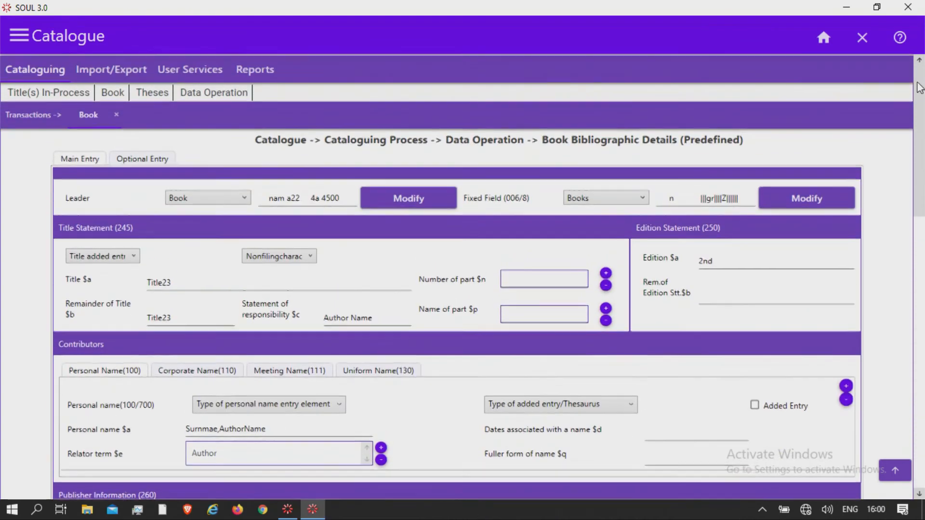
Save the book record from the optional entry and dismiss the confirmation
{"action": "left_click", "coordinate": [129, 160]}
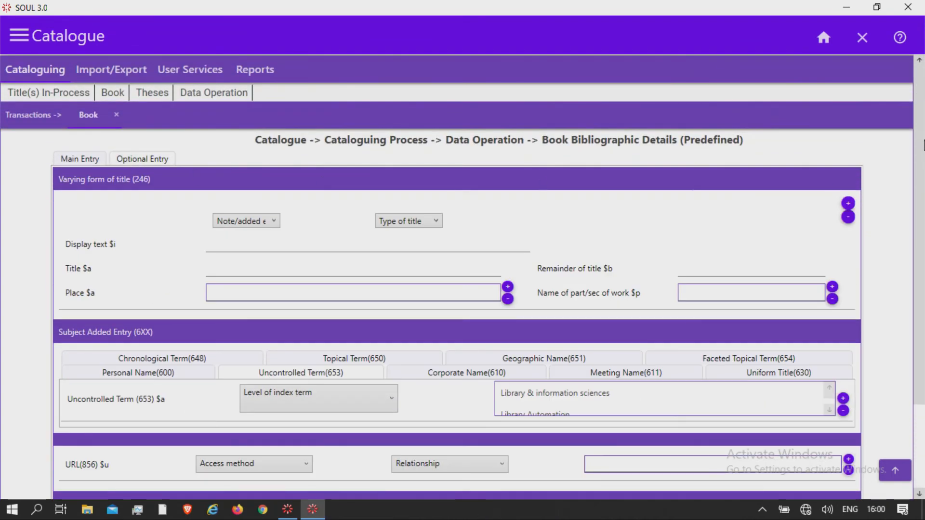
{"action": "scroll", "coordinate": [920, 178], "scroll_direction": "down", "scroll_amount": 3}
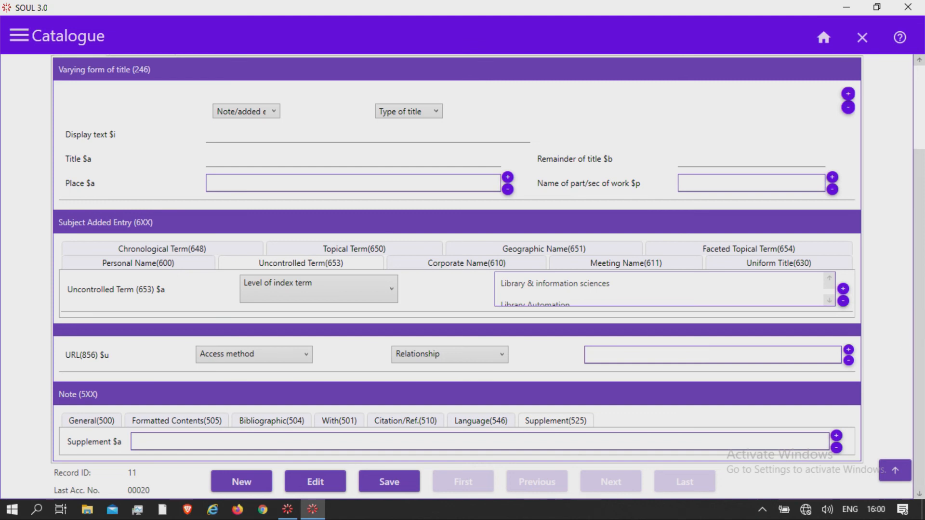
{"action": "left_click", "coordinate": [379, 486]}
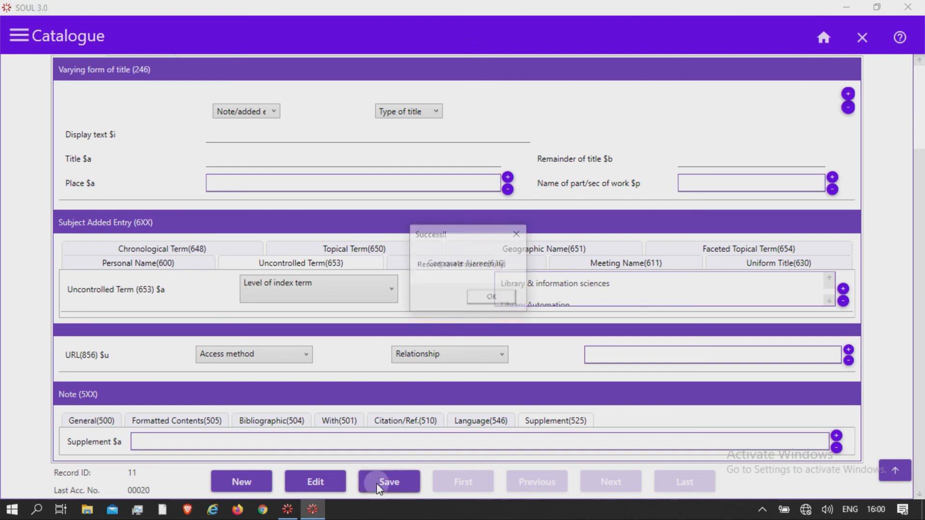
{"action": "left_click", "coordinate": [507, 301]}
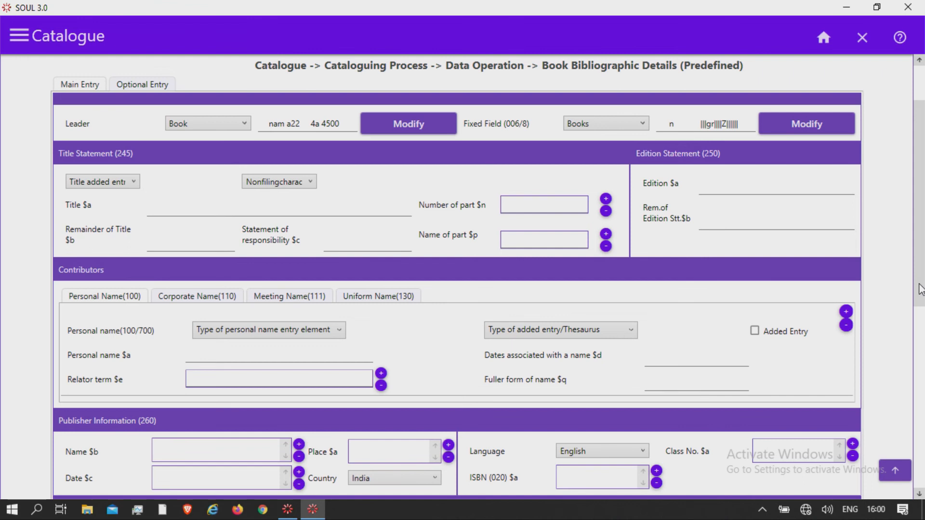
Open the record lookup for editing, review its retrieval criteria from record ID to search, and enter record ID 11
{"action": "left_click_drag", "start_coordinate": [919, 289], "coordinate": [920, 309]}
{"action": "left_click_drag", "start_coordinate": [920, 345], "coordinate": [923, 478]}
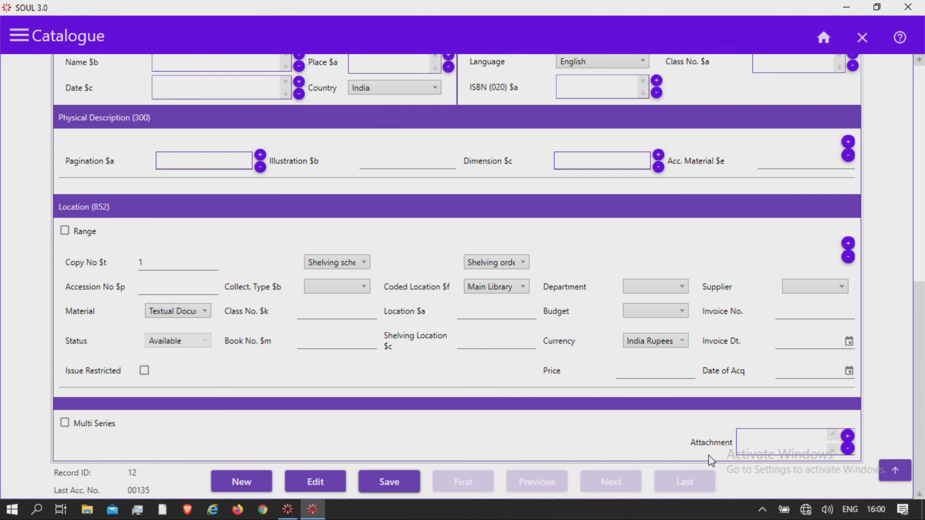
{"action": "left_click", "coordinate": [320, 481]}
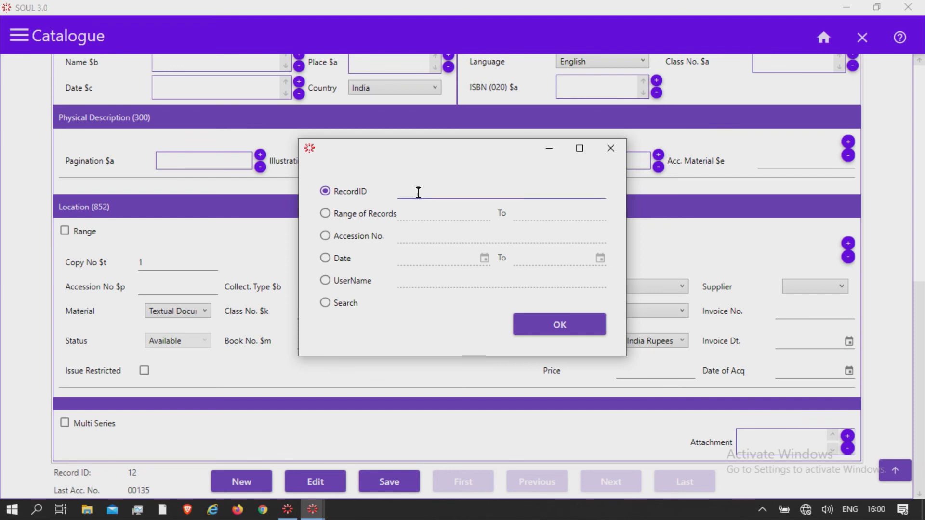
{"action": "left_click", "coordinate": [382, 217]}
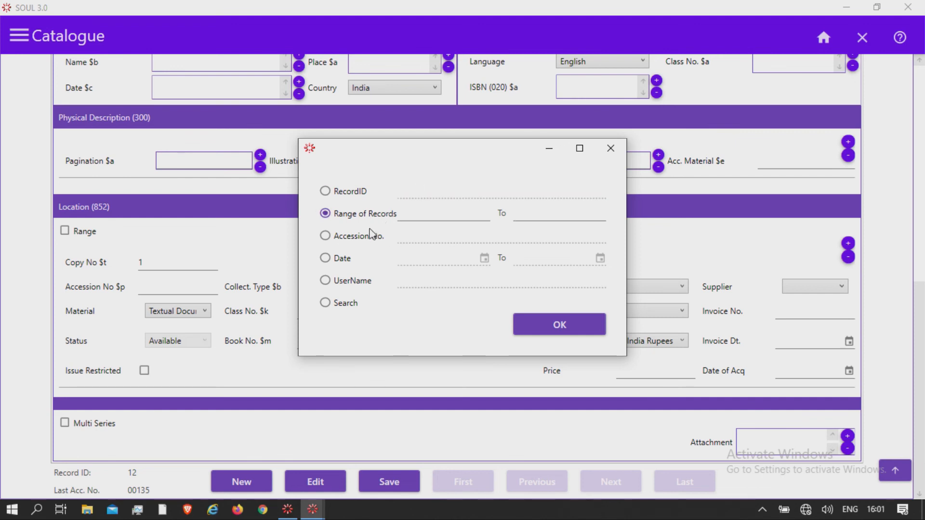
{"action": "left_click", "coordinate": [367, 238]}
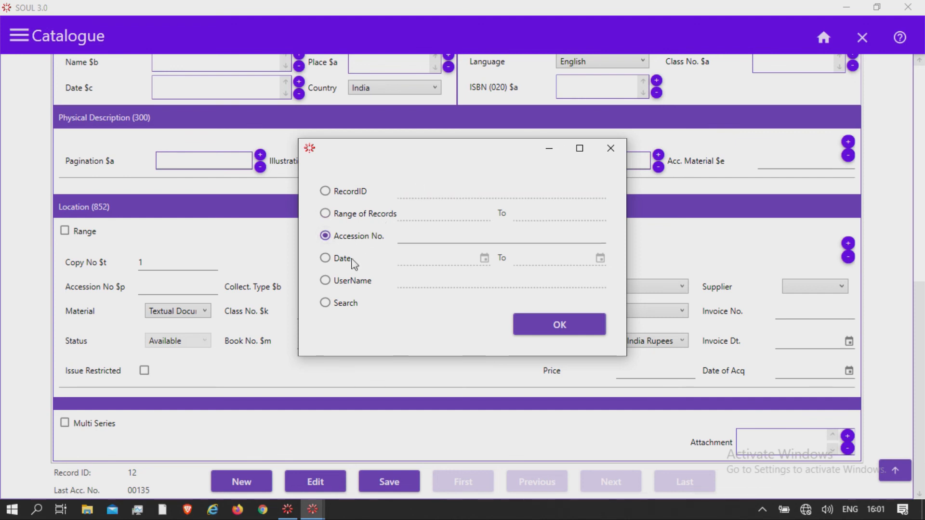
{"action": "left_click", "coordinate": [355, 288]}
{"action": "left_click", "coordinate": [343, 260]}
{"action": "left_click", "coordinate": [346, 306]}
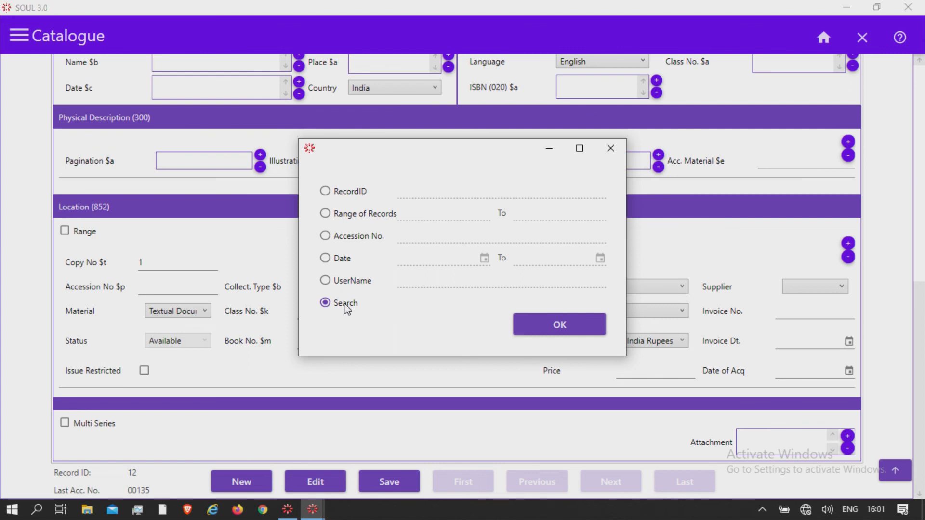
{"action": "left_click", "coordinate": [350, 193]}
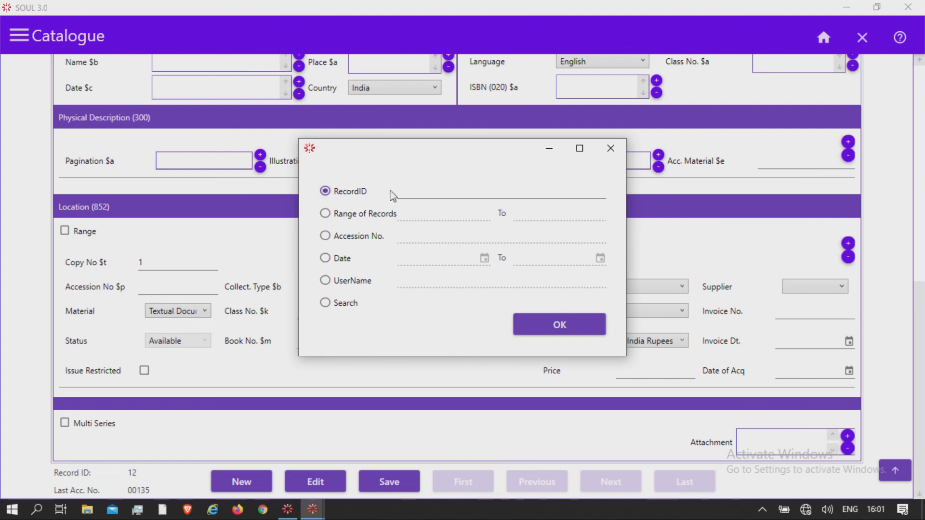
{"action": "left_click", "coordinate": [408, 188]}
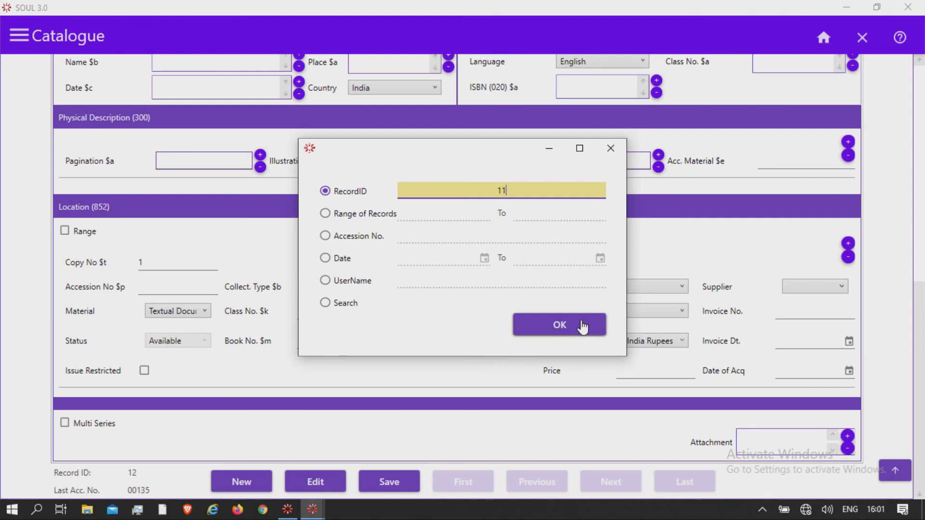
Retrieve the saved book record for editing by accession number 00135
{"action": "left_click", "coordinate": [380, 236]}
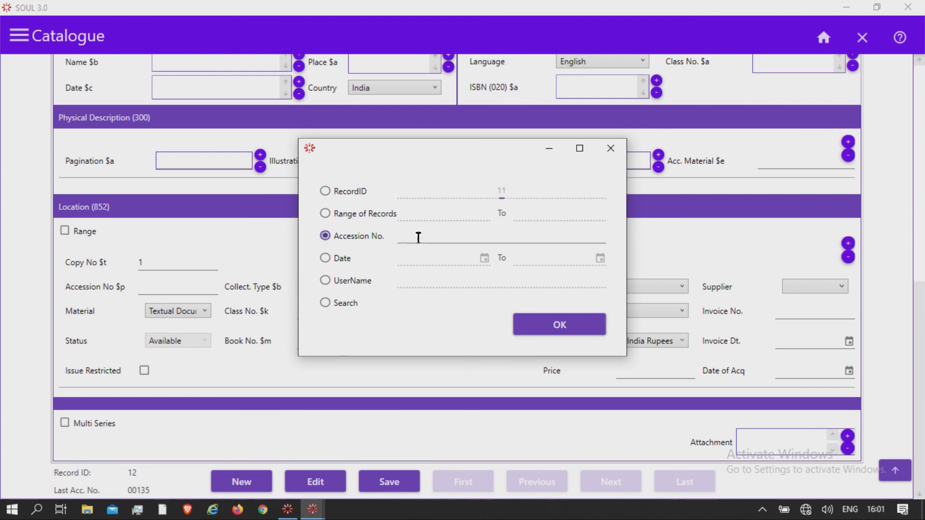
{"action": "left_click", "coordinate": [422, 237]}
{"action": "type", "text": "00135"}
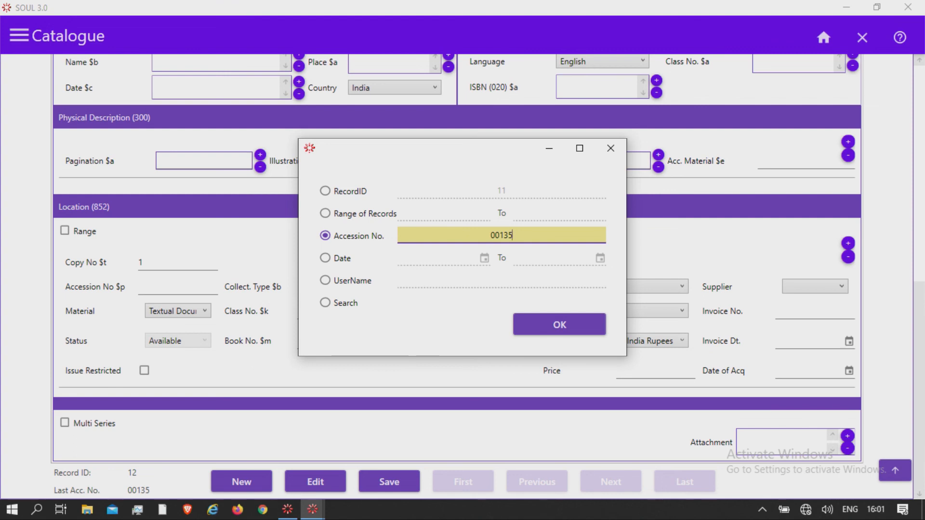
{"action": "left_click", "coordinate": [519, 325]}
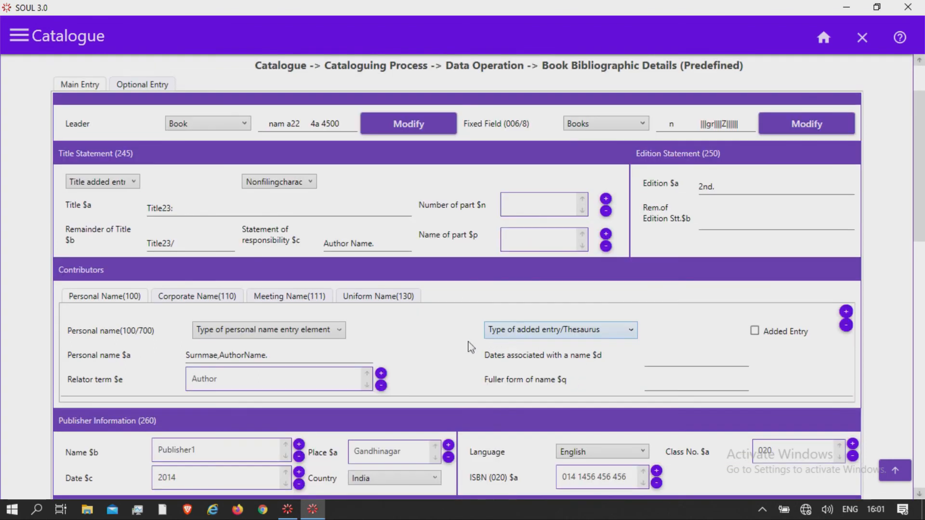
Add a seventh copy to the location data of the retrieved book record
{"action": "left_click_drag", "start_coordinate": [921, 221], "coordinate": [920, 448]}
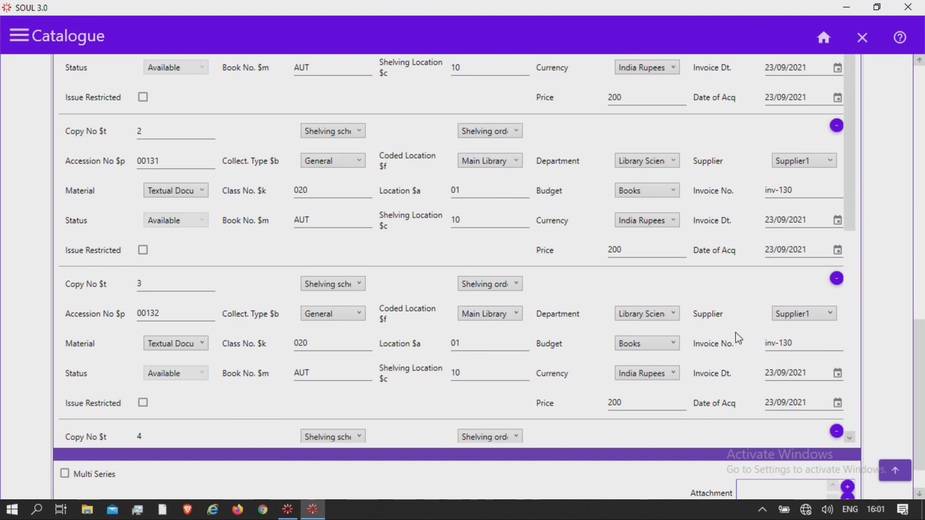
{"action": "scroll", "coordinate": [923, 324], "scroll_direction": "up", "scroll_amount": 6}
{"action": "scroll", "coordinate": [923, 330], "scroll_direction": "down", "scroll_amount": 2}
{"action": "scroll", "coordinate": [923, 329], "scroll_direction": "up", "scroll_amount": 6}
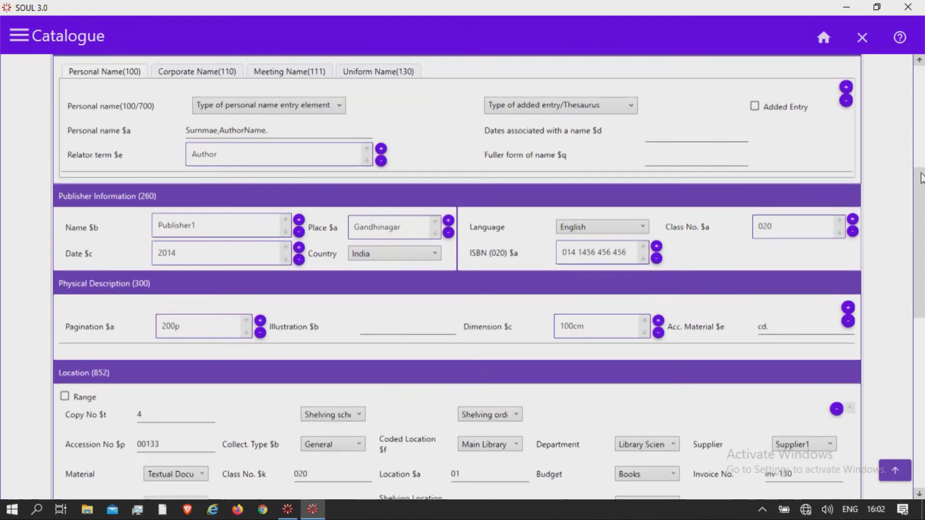
{"action": "scroll", "coordinate": [921, 178], "scroll_direction": "down", "scroll_amount": 1}
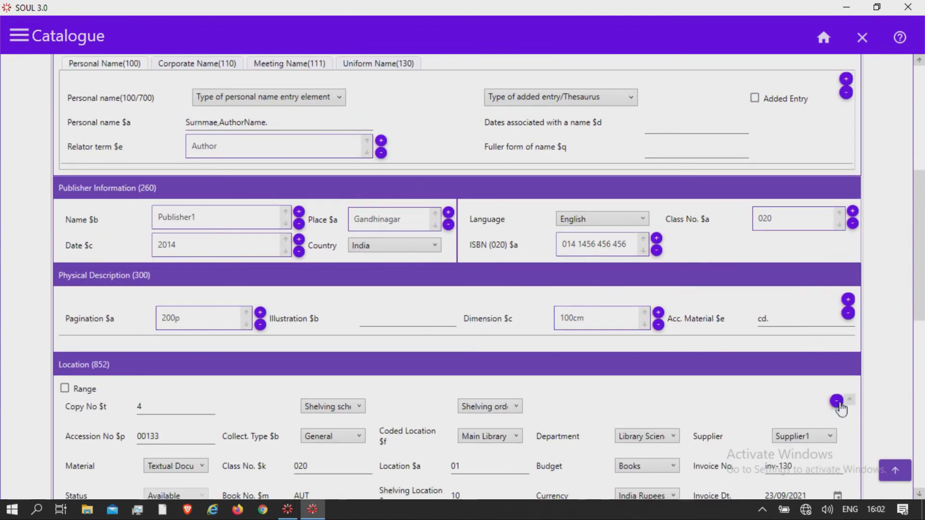
{"action": "left_click_drag", "start_coordinate": [918, 284], "coordinate": [917, 442]}
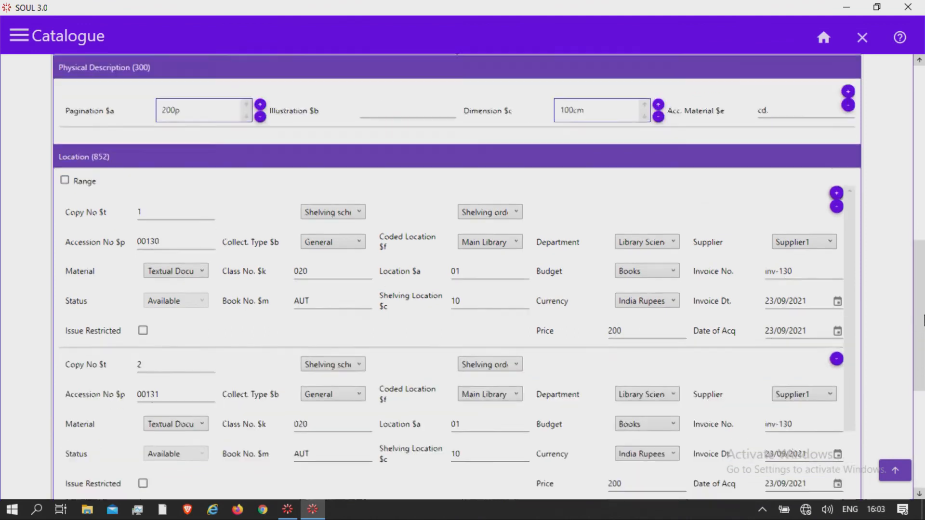
{"action": "left_click_drag", "start_coordinate": [922, 314], "coordinate": [922, 411]}
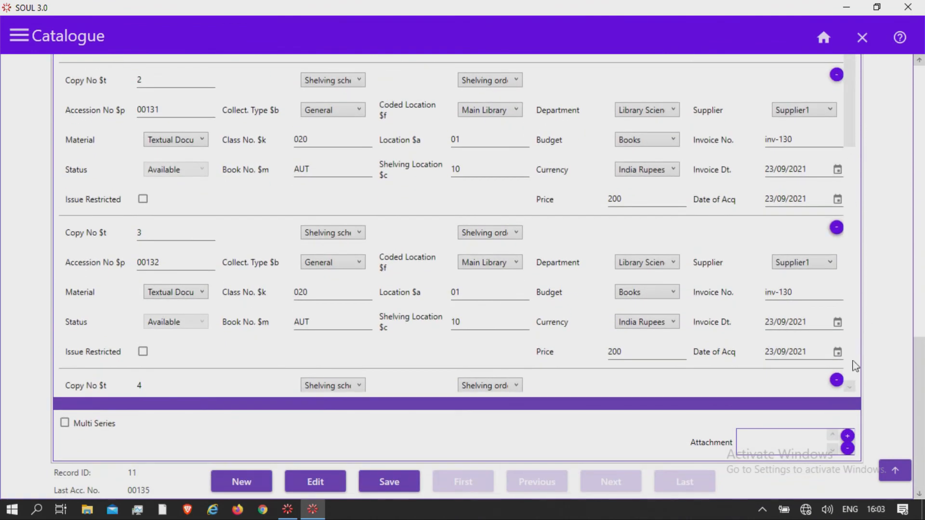
{"action": "left_click", "coordinate": [849, 388]}
{"action": "scroll", "coordinate": [850, 389], "scroll_direction": "down", "scroll_amount": 3}
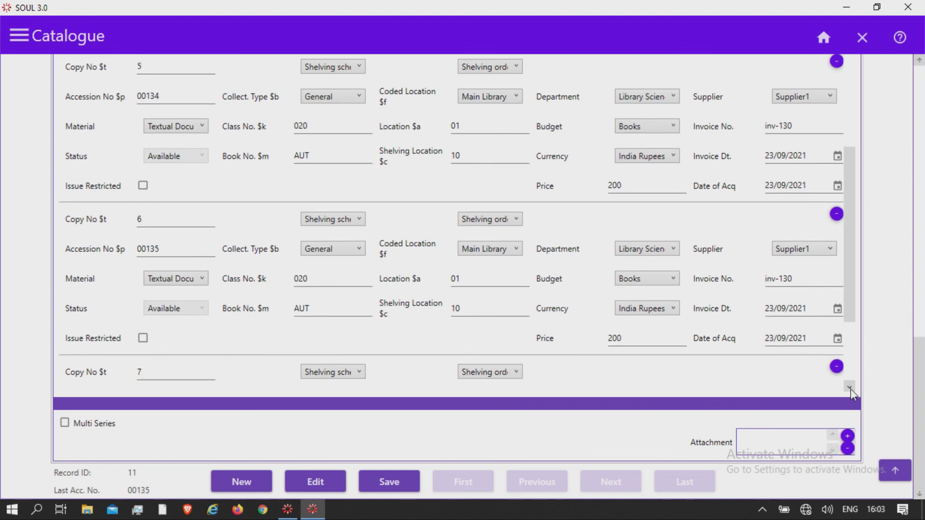
Set the seventh copy's accession number to 00136, then save the book record and dismiss the confirmation
{"action": "left_click", "coordinate": [177, 250]}
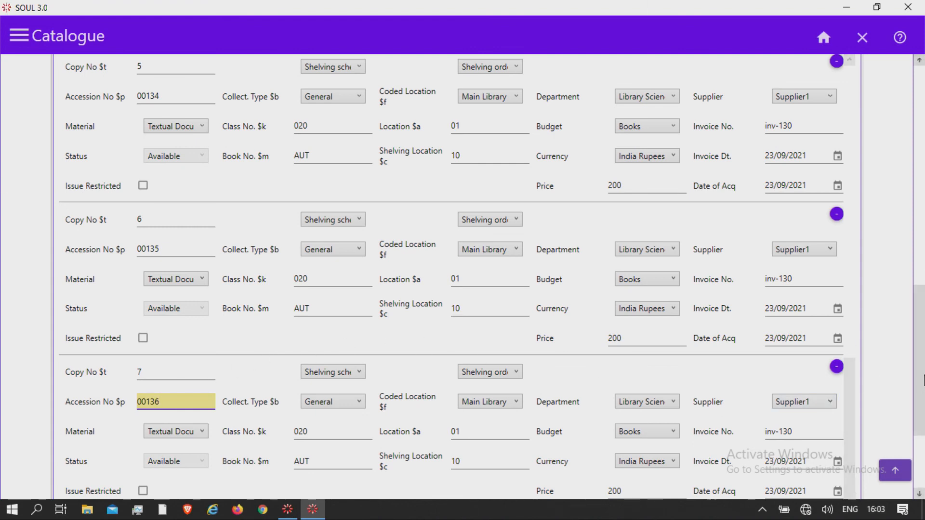
{"action": "scroll", "coordinate": [919, 365], "scroll_direction": "down", "scroll_amount": 5}
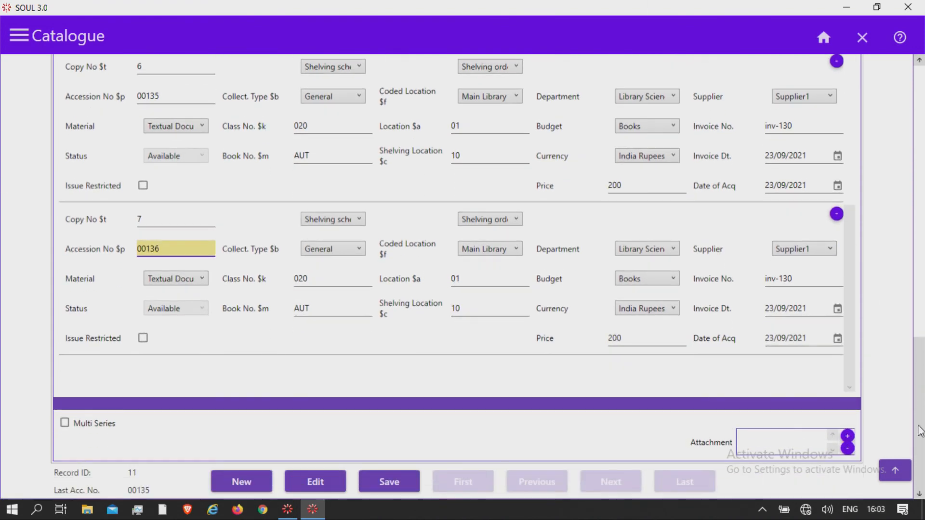
{"action": "left_click", "coordinate": [399, 481]}
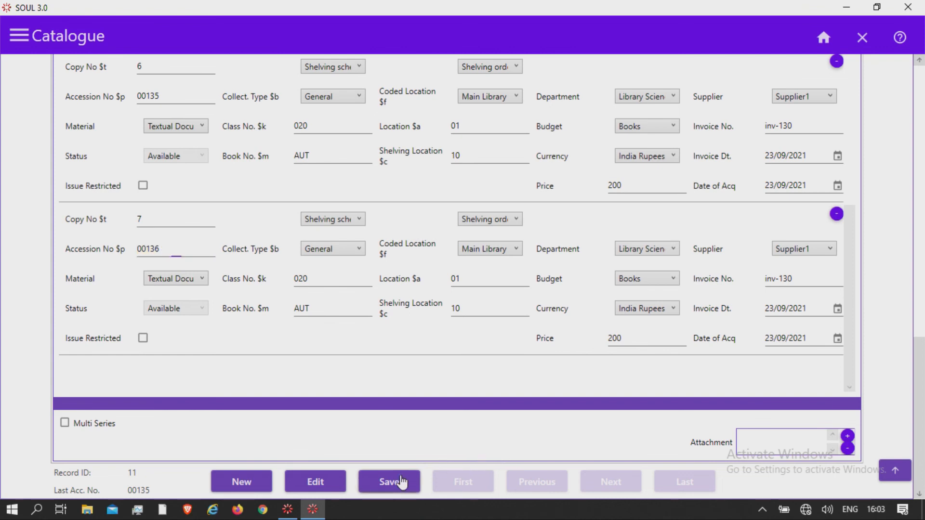
{"action": "left_click", "coordinate": [494, 299]}
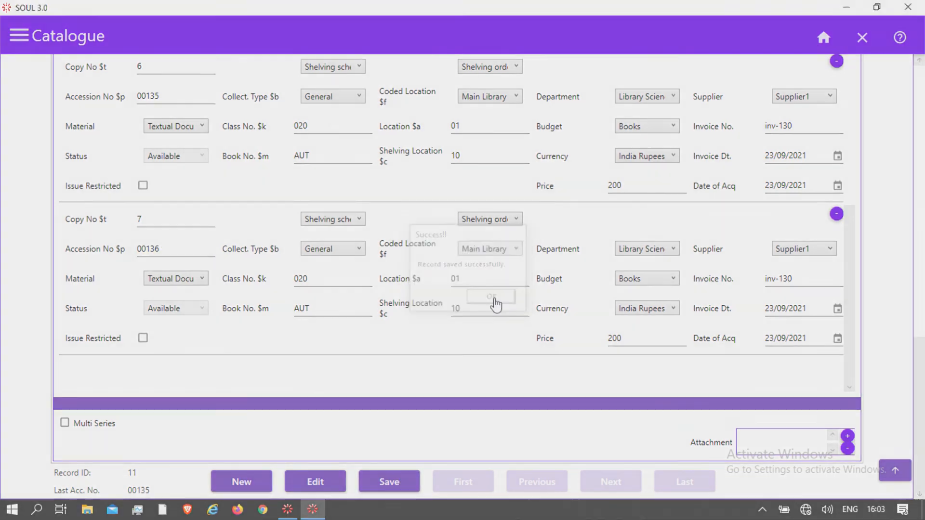